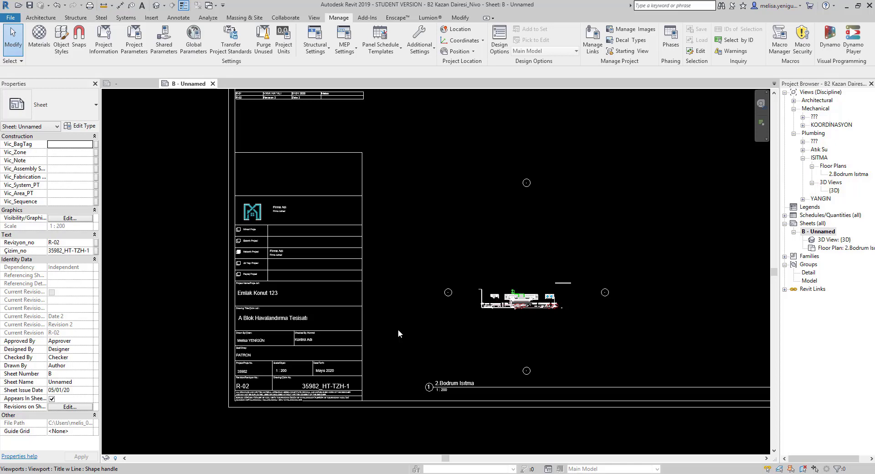
- Inspect the existing title block on the sheet, checking its Pafta Genişlik value
scroll(395, 364, down, 2)
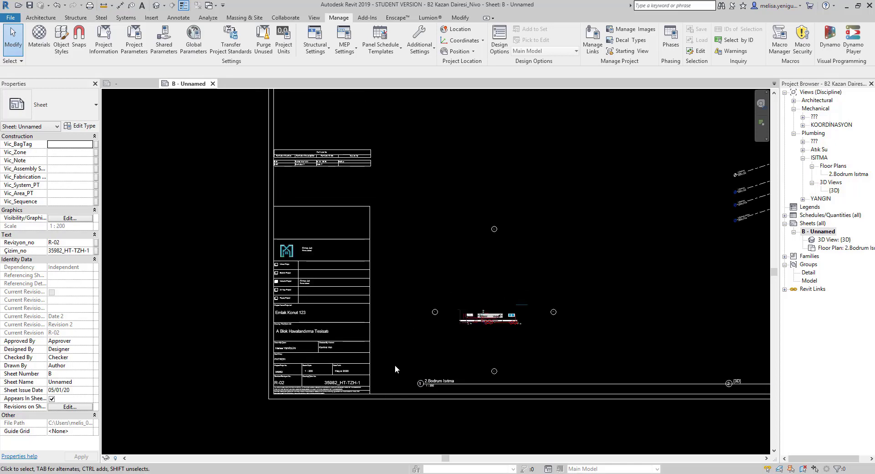
scroll(395, 365, down, 1)
middle_drag(441, 352, 375, 348)
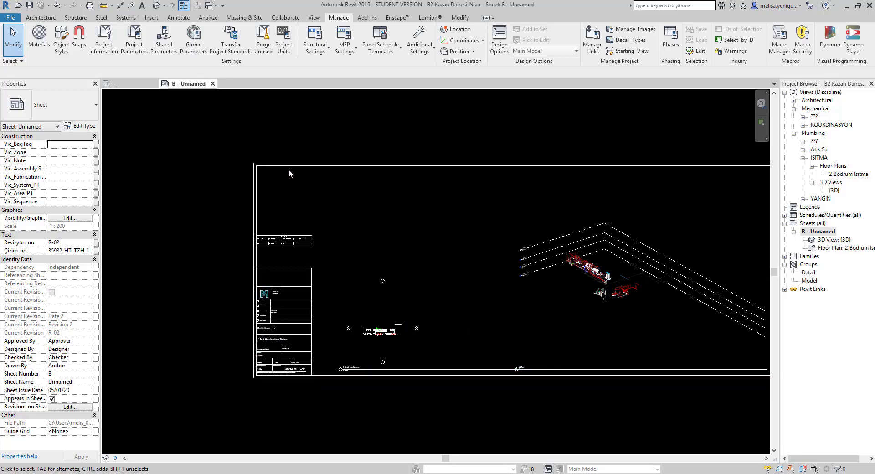
scroll(301, 281, up, 2)
scroll(301, 282, up, 1)
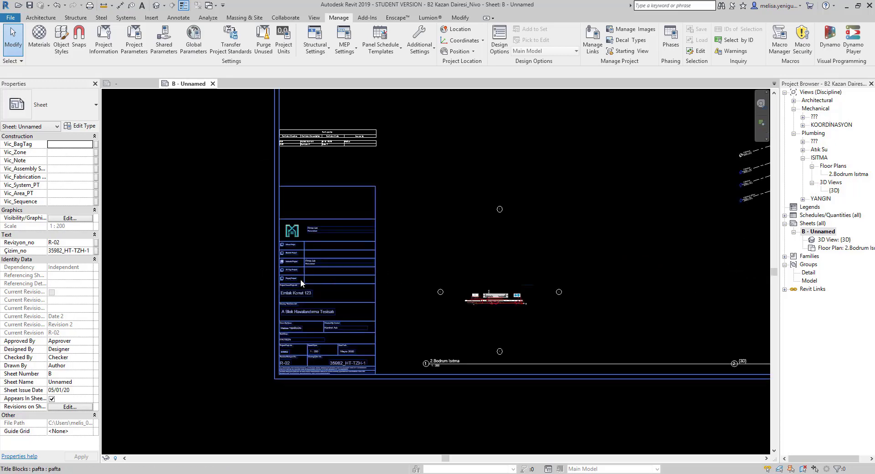
scroll(300, 285, up, 2)
scroll(302, 288, up, 1)
scroll(319, 279, up, 1)
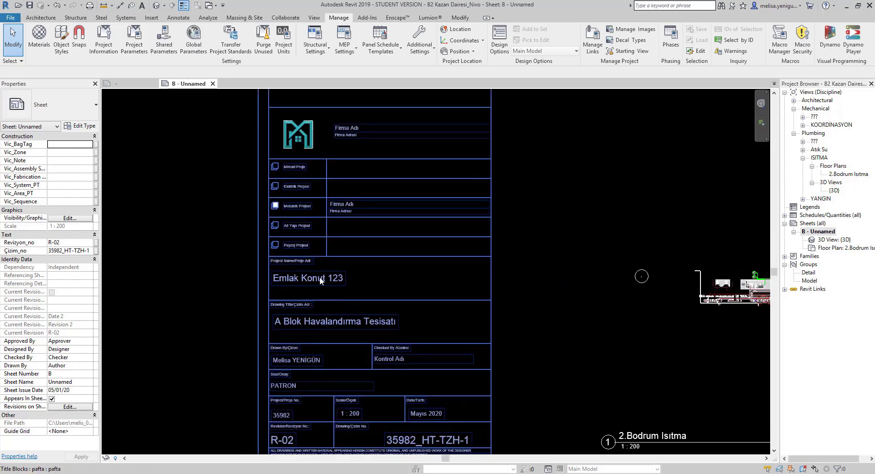
scroll(314, 257, down, 1)
scroll(187, 292, down, 2)
scroll(259, 302, down, 2)
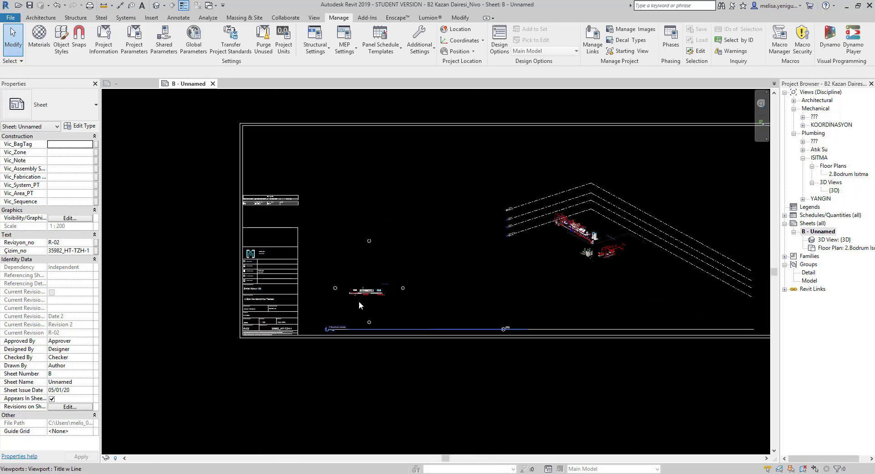
middle_drag(604, 260, 508, 261)
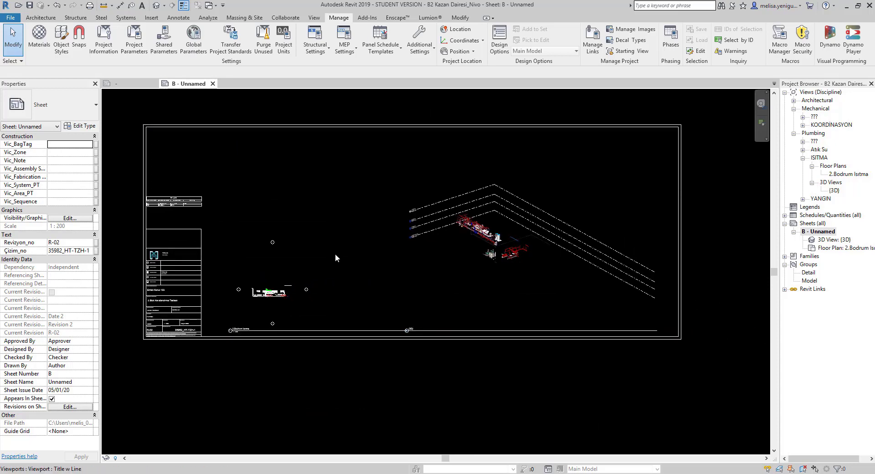
click(220, 124)
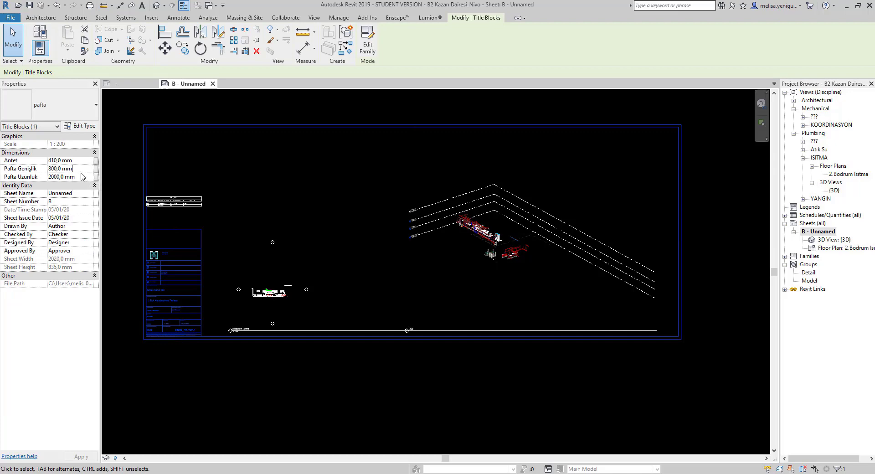
click(37, 170)
click(273, 185)
middle_drag(372, 244, 523, 235)
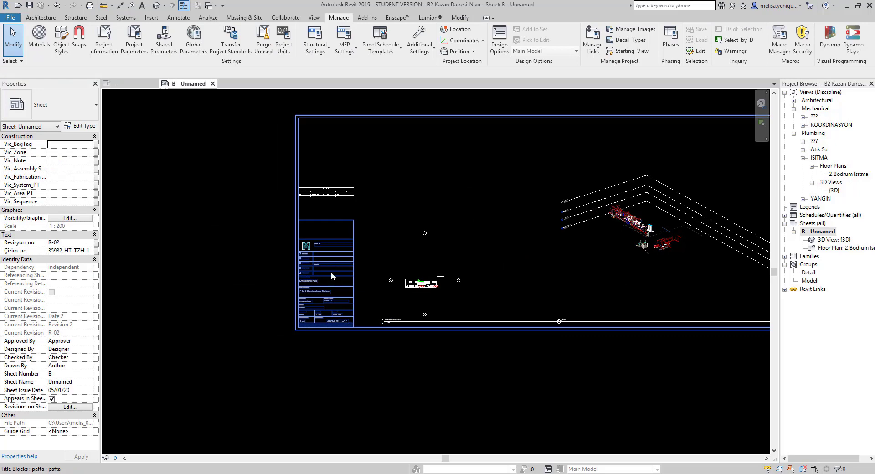
scroll(325, 259, up, 3)
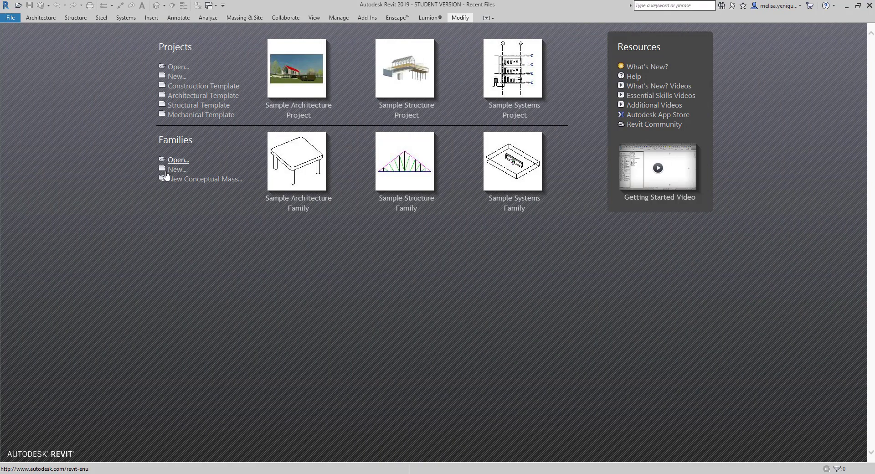
- Start a new family and select Family Templates > English > Titleblocks > New Size metric.rft
click(176, 170)
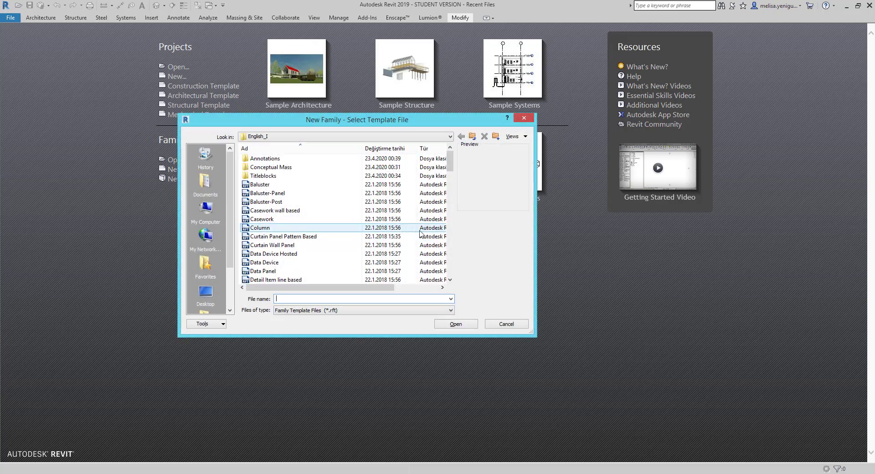
click(450, 136)
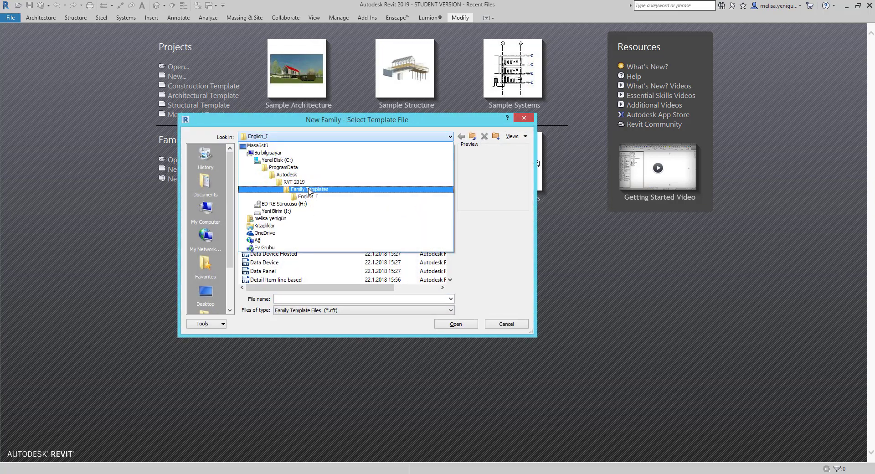
click(309, 189)
double_click(282, 177)
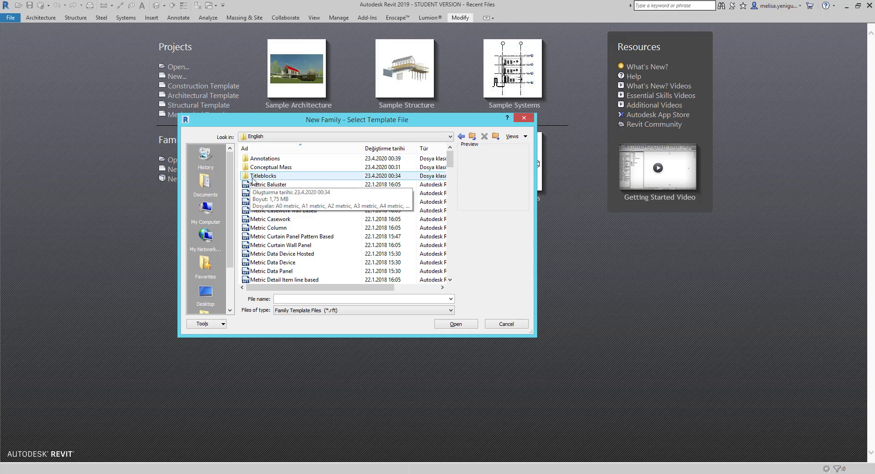
double_click(272, 177)
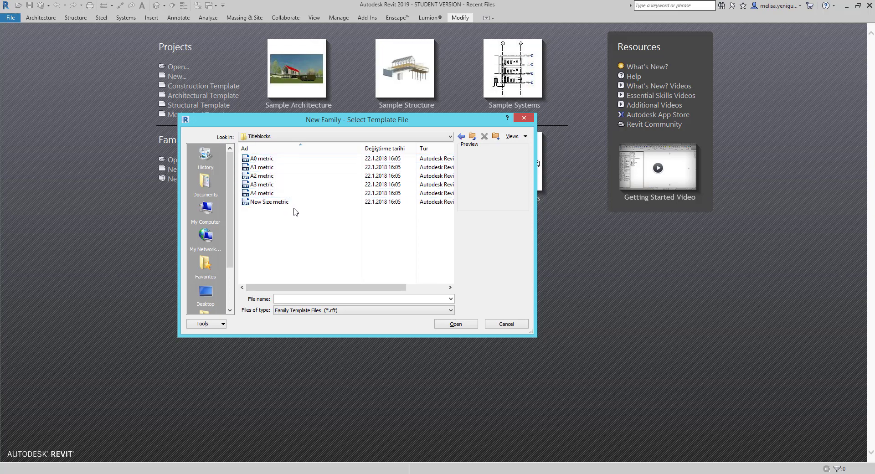
click(270, 204)
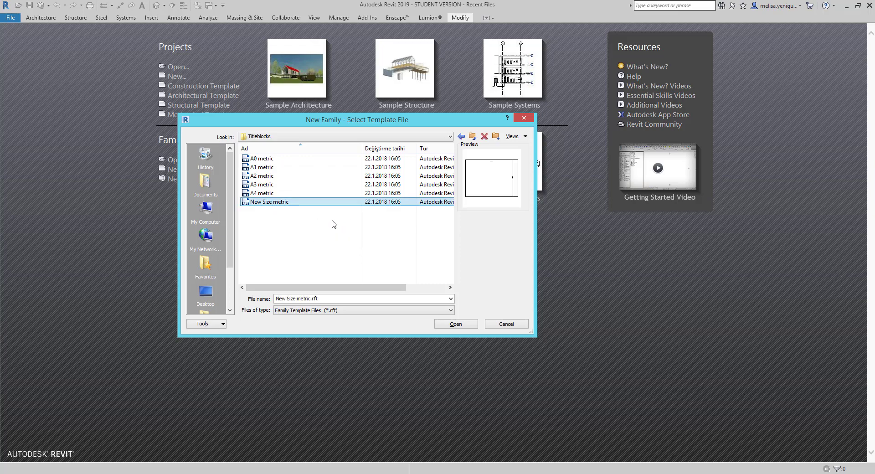
- Create the family and add instance length parameters Pafta Genişlik and Pafta Uzunluk
click(455, 324)
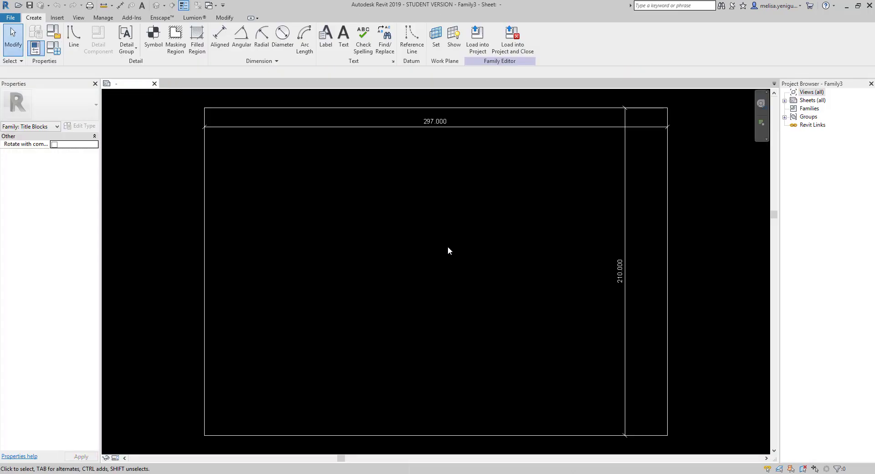
scroll(458, 295, down, 1)
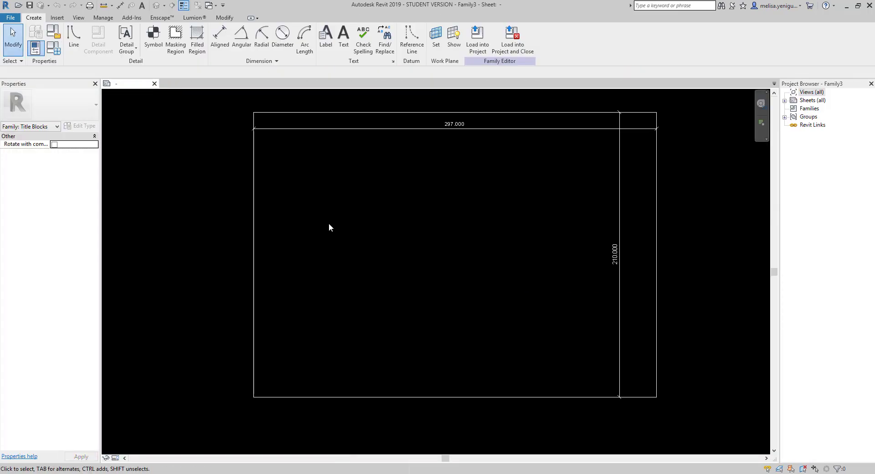
scroll(329, 223, down, 1)
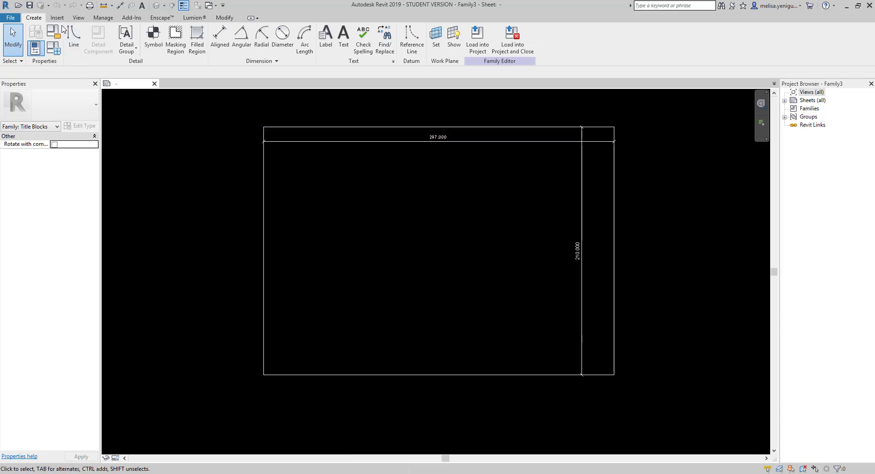
click(54, 47)
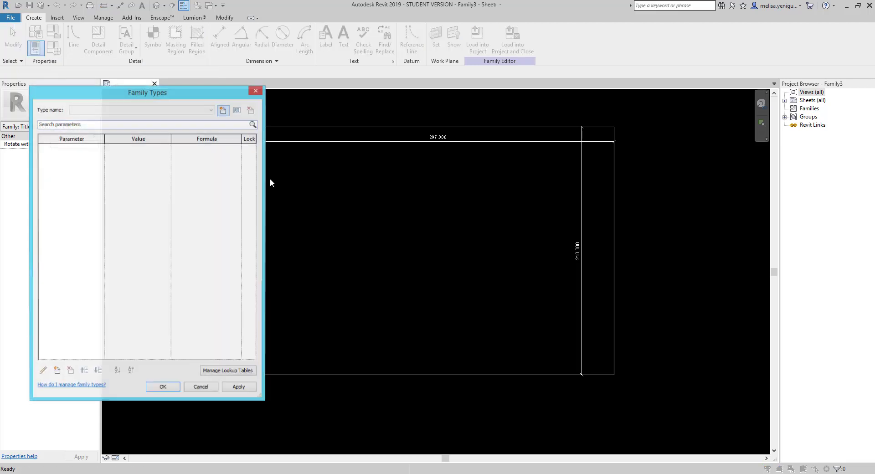
click(57, 370)
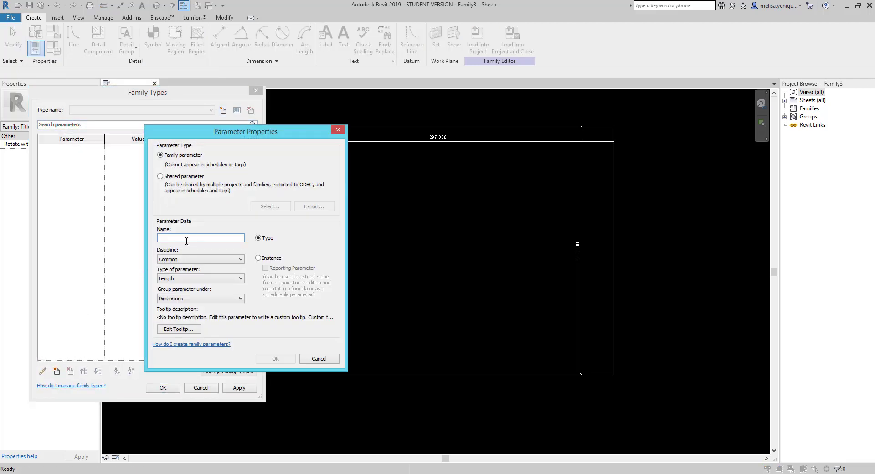
text(Pafta Genişlik)
click(269, 259)
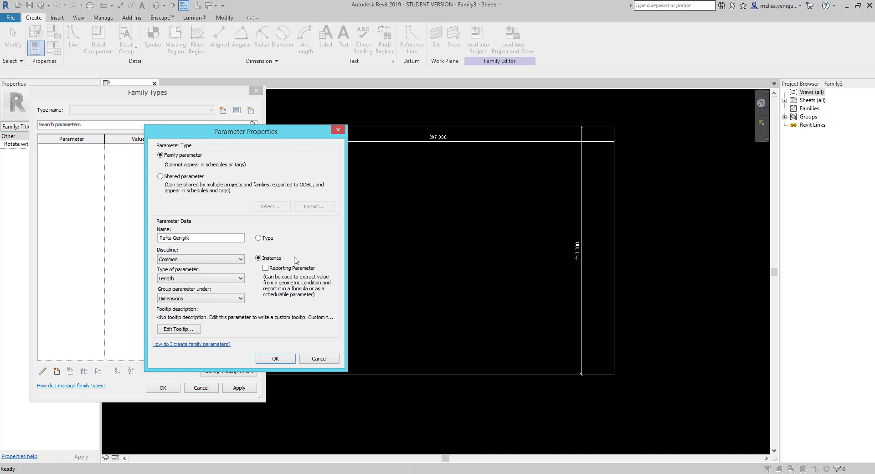
click(276, 358)
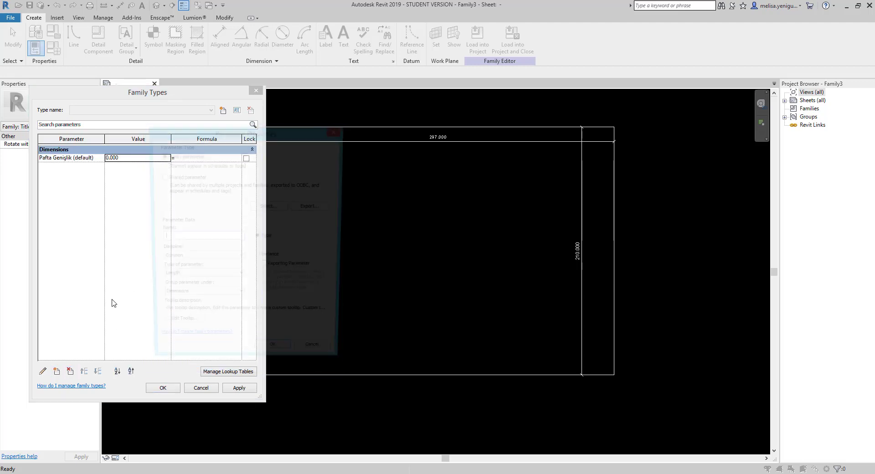
text(P)
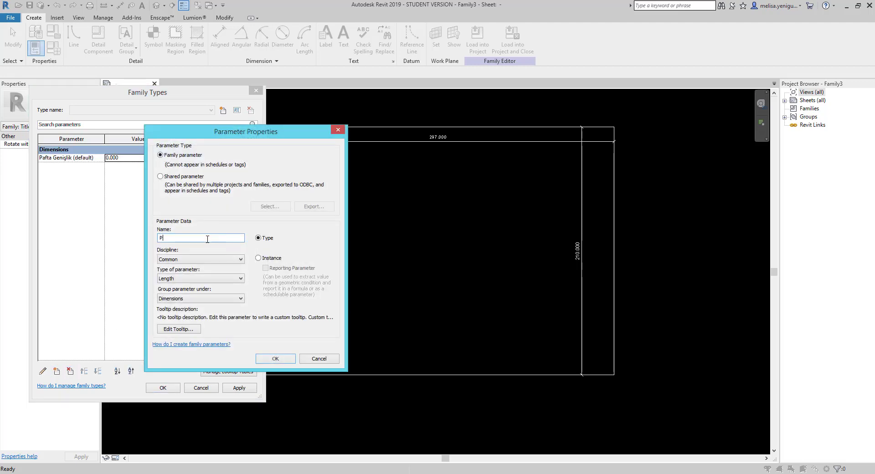
text(afta Uzunluk)
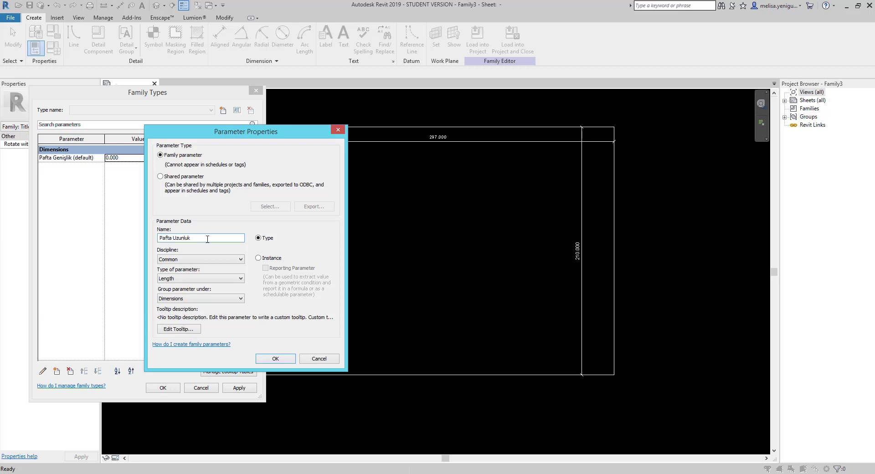
click(258, 258)
click(275, 359)
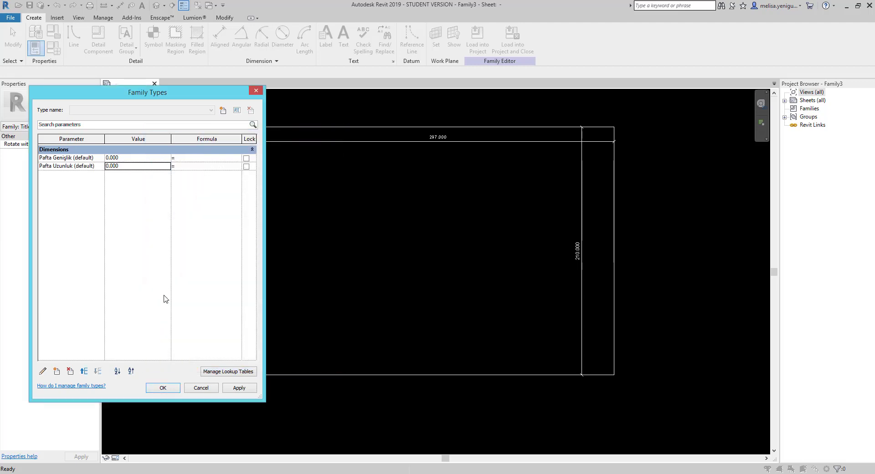
- Set Pafta Genişlik to 900 and Pafta Uzunluk to 1500, then accept
click(129, 158)
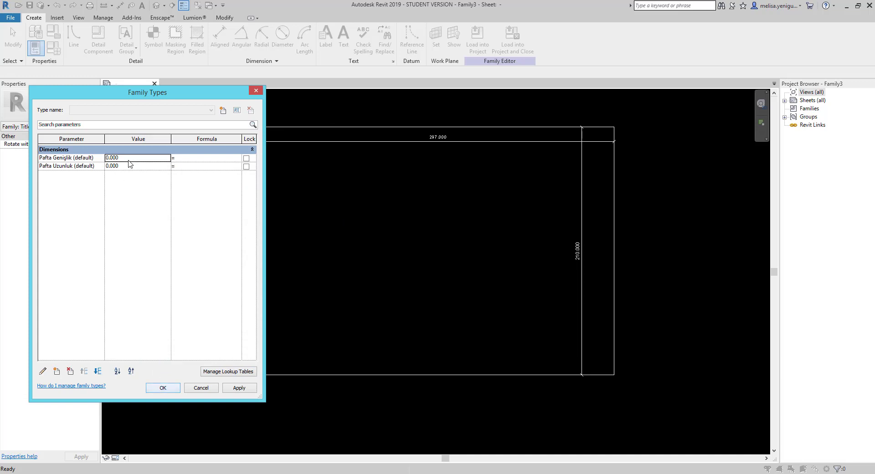
text(900)
key(Tab)
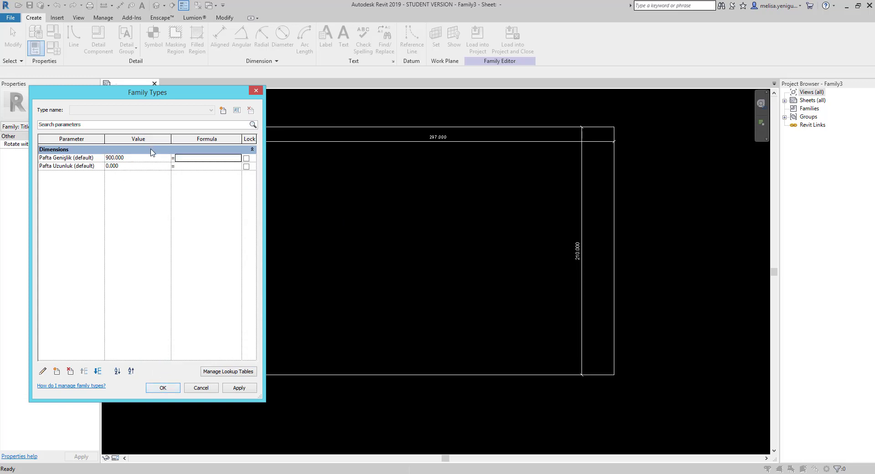
click(131, 166)
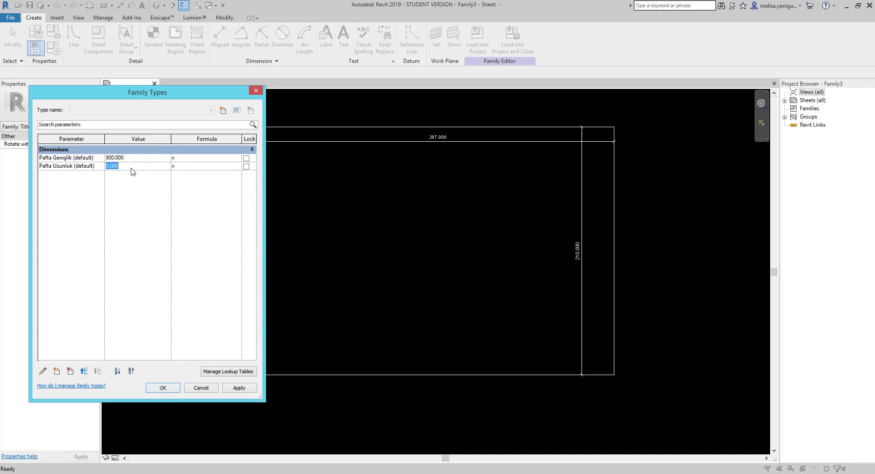
text(15)
key(Tab)
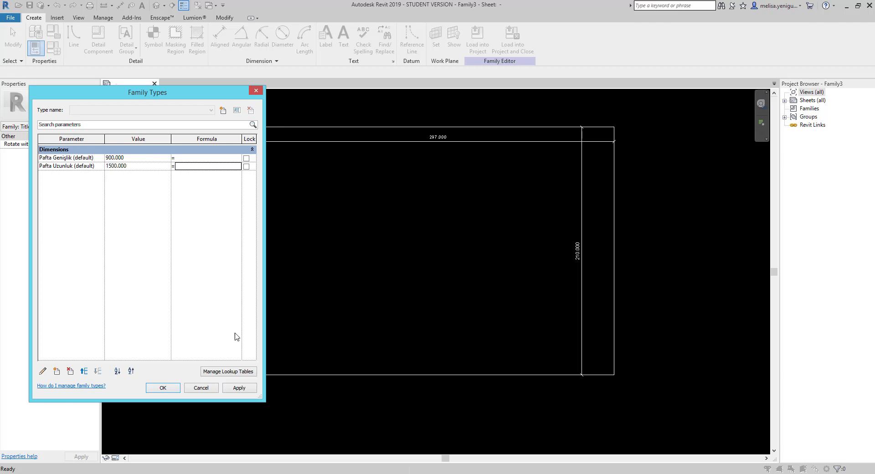
click(162, 387)
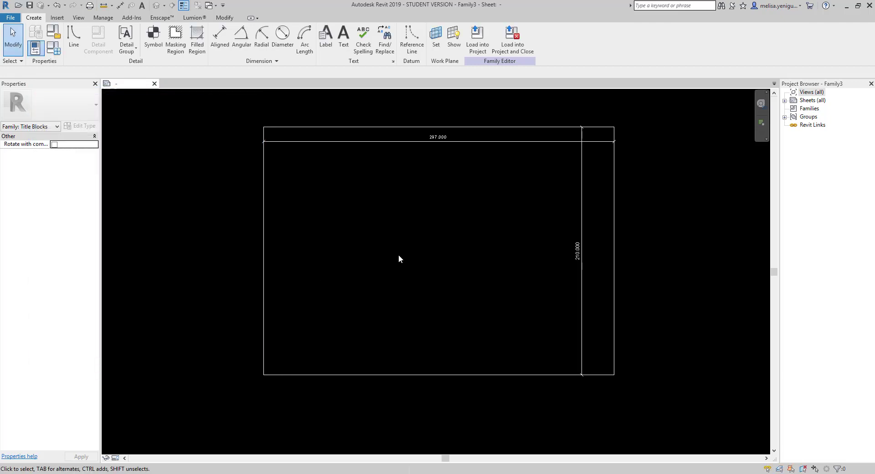
- Draw a vertical reference line aligned and locked to the sheet's left edge, deleting a stray line
click(411, 39)
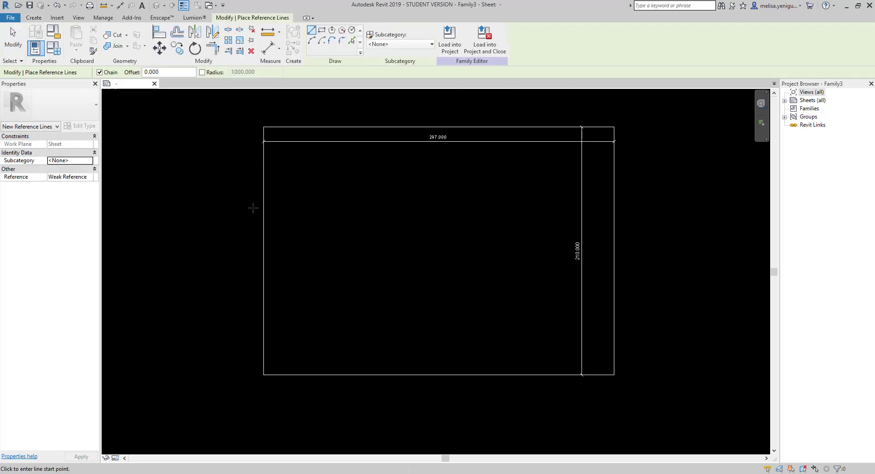
click(263, 110)
scroll(263, 110, down, 2)
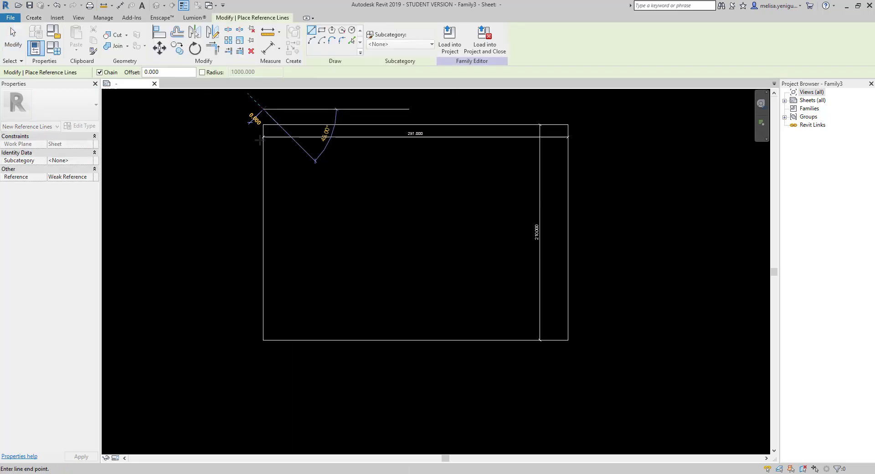
click(264, 335)
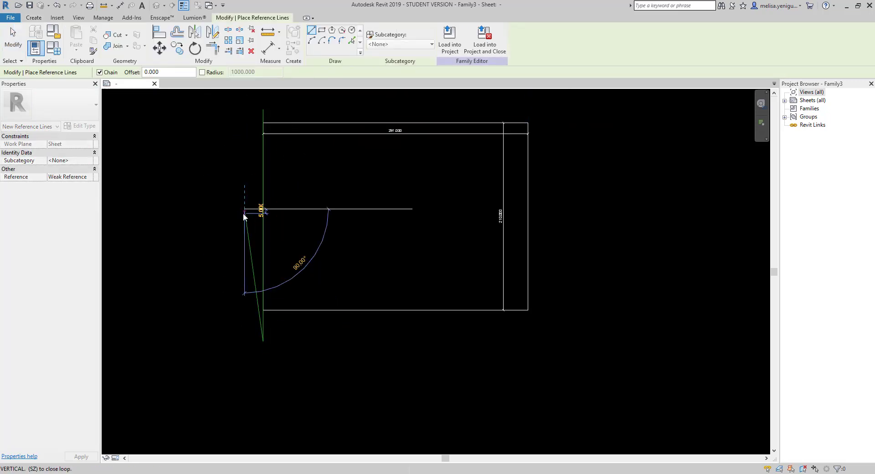
click(245, 209)
key(Escape)
key(Escape)
click(246, 230)
key(Delete)
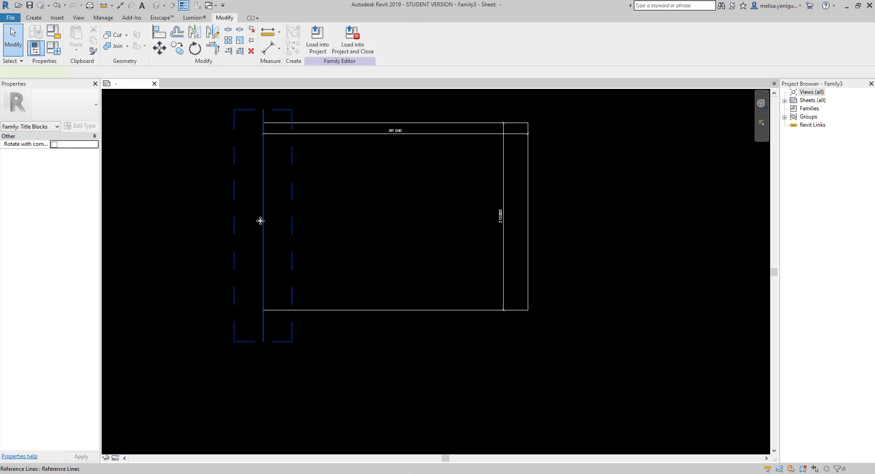
click(263, 220)
drag(263, 220, 264, 223)
click(248, 210)
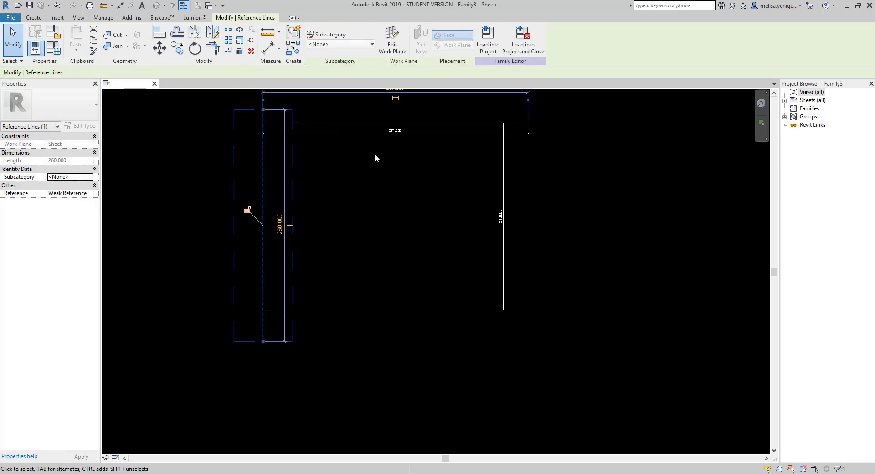
click(247, 210)
click(190, 158)
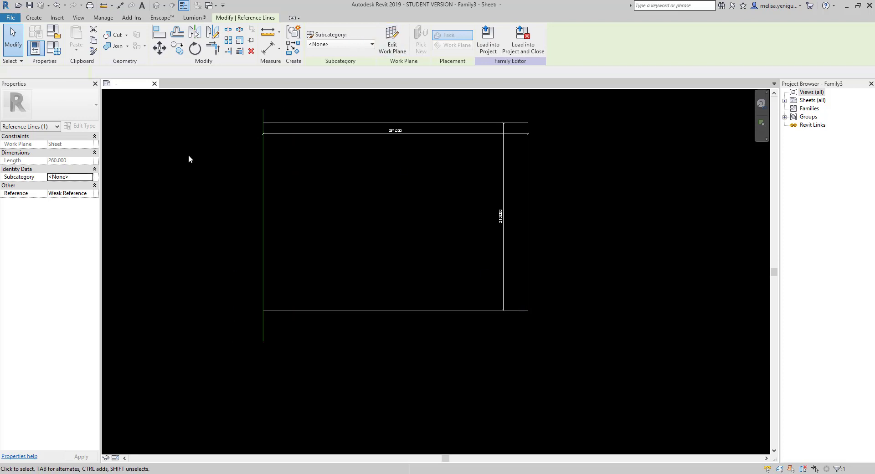
- Draw a horizontal reference line and align it with the sheet's bottom edge
click(34, 17)
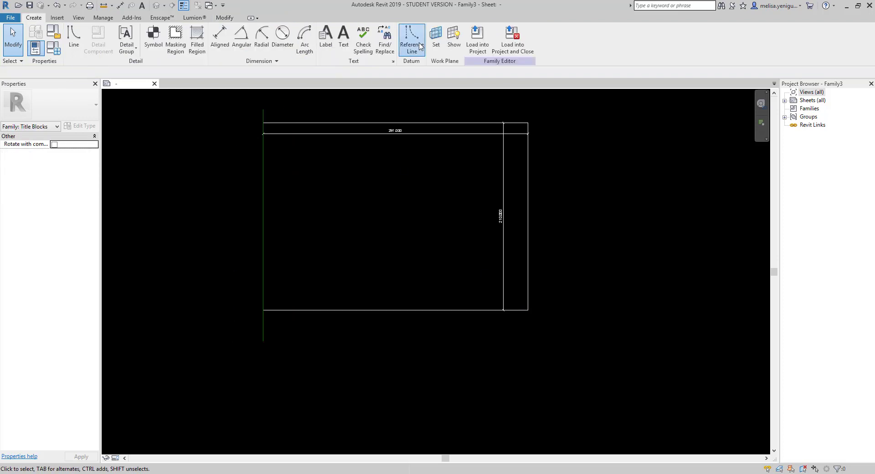
click(420, 46)
click(245, 310)
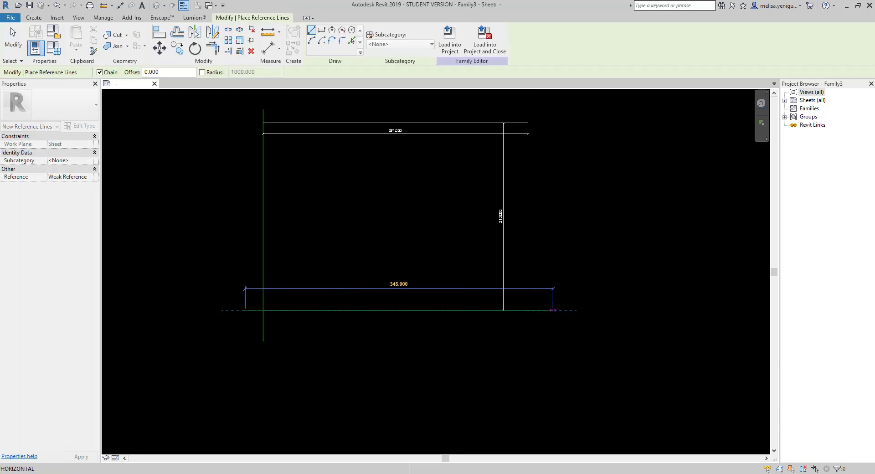
click(553, 310)
key(Escape)
key(Escape)
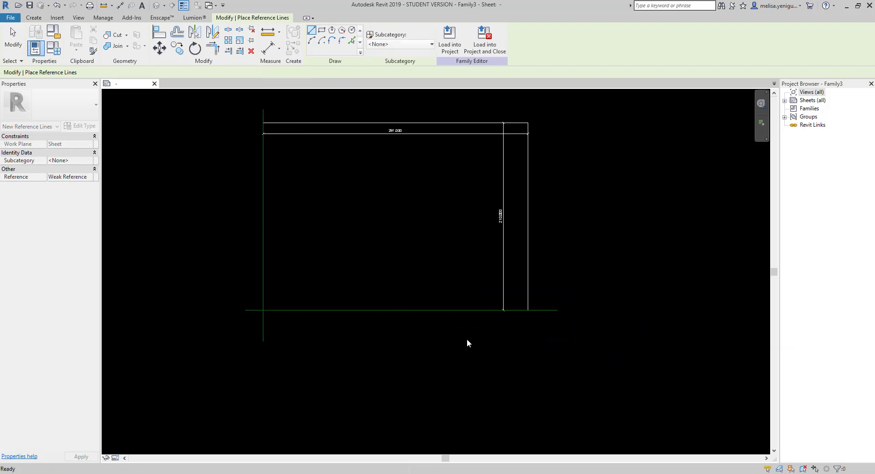
click(390, 310)
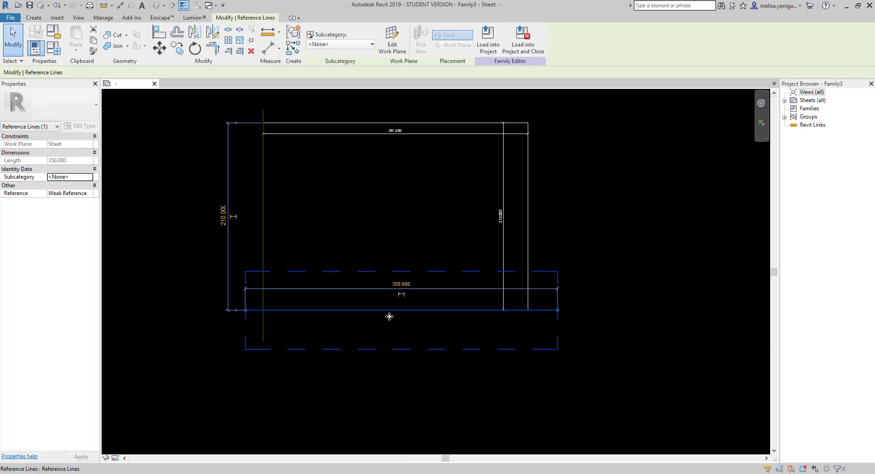
drag(389, 316, 390, 312)
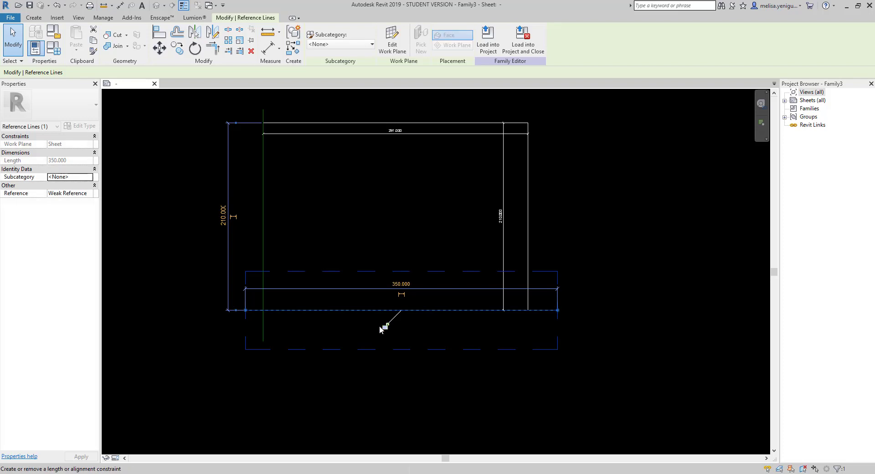
click(352, 373)
scroll(391, 362, down, 1)
scroll(385, 354, down, 1)
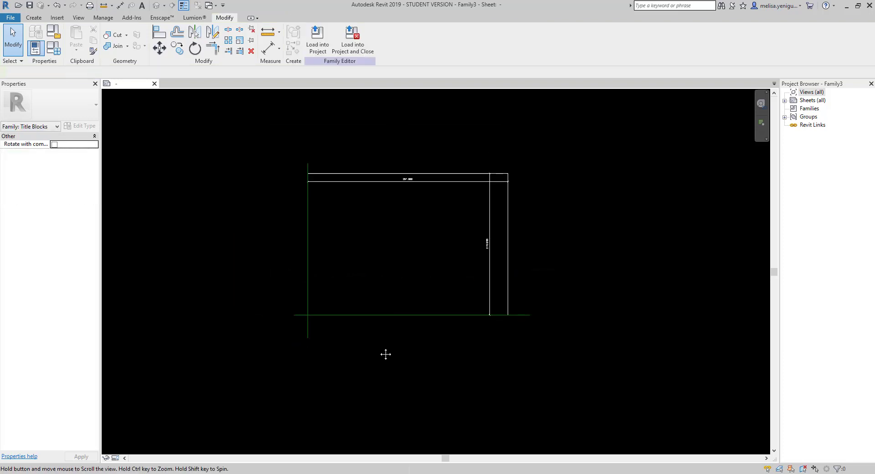
middle_drag(385, 354, 388, 353)
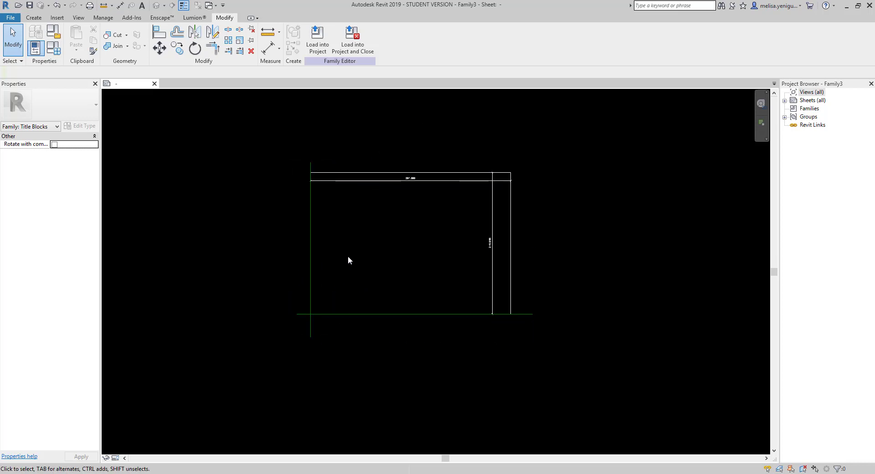
- Delete the default 210.000 and 297.000 dimensions
click(493, 273)
drag(493, 273, 538, 278)
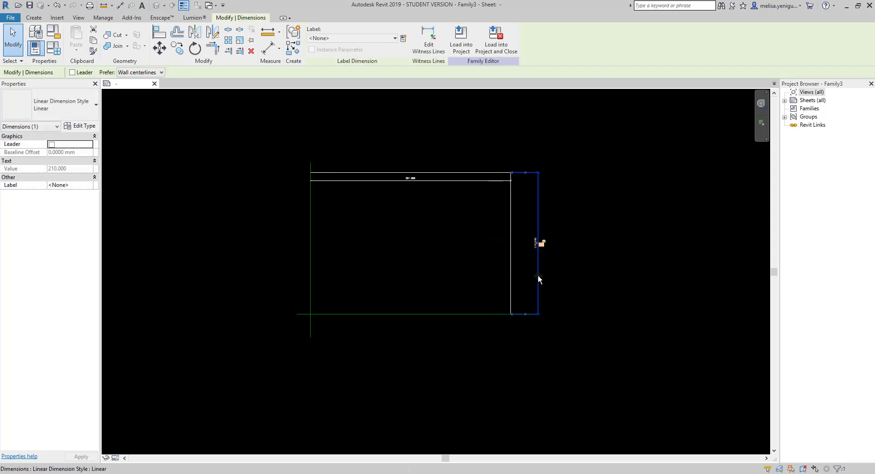
key(Delete)
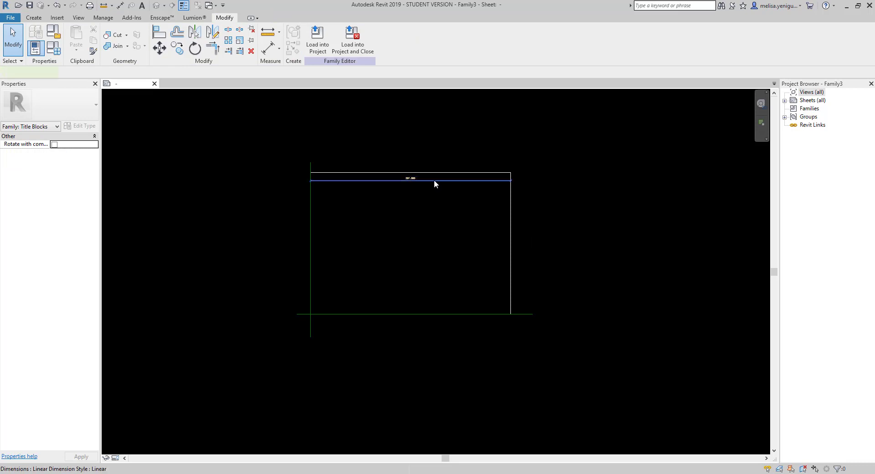
click(434, 181)
key(Delete)
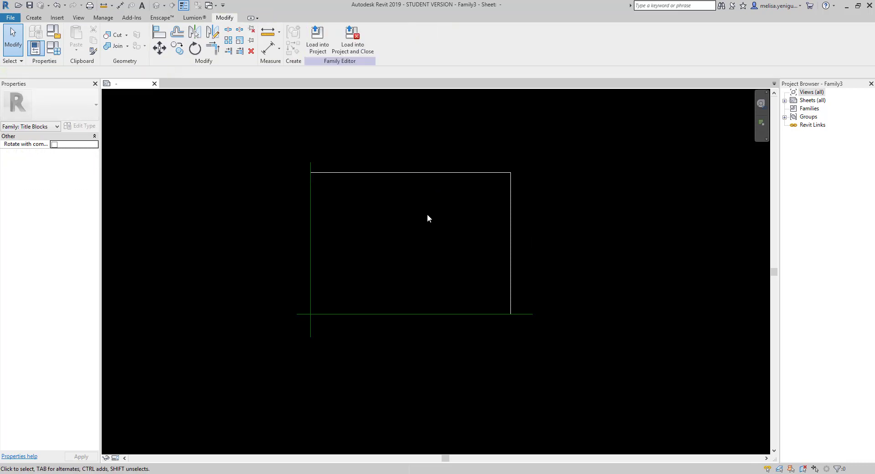
- Place a vertical aligned dimension from bottom line to top edge, labelled Pafta Genişlik
click(269, 48)
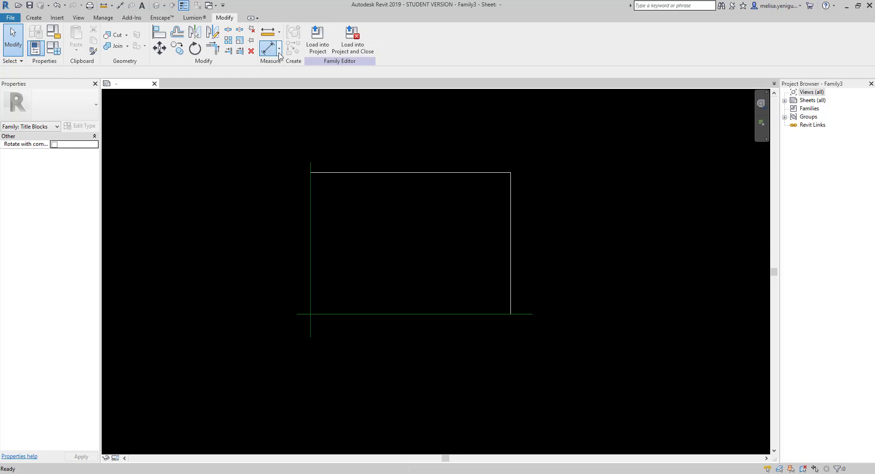
click(527, 314)
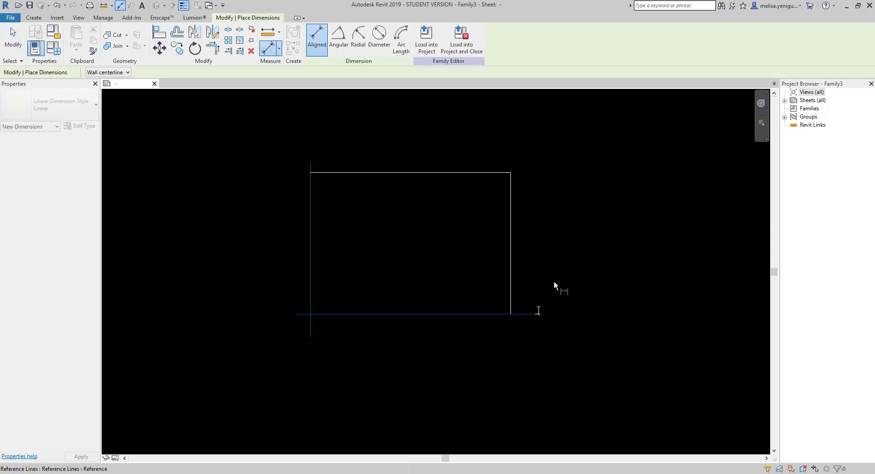
click(472, 172)
click(586, 182)
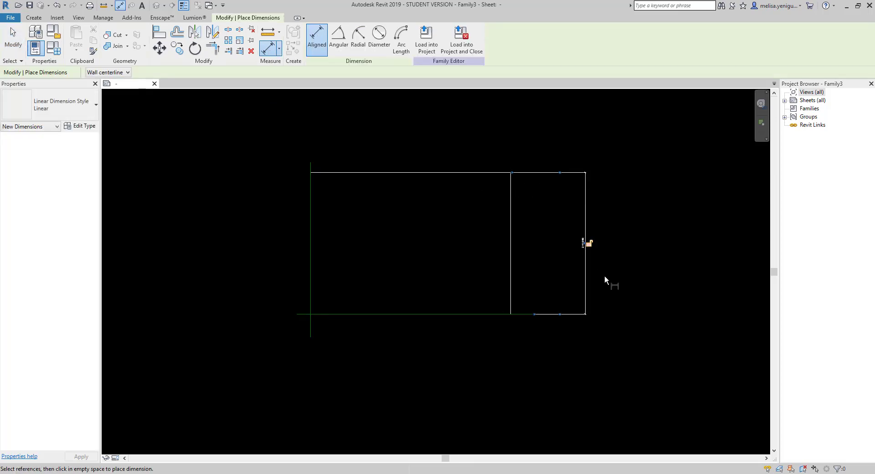
key(Escape)
click(586, 264)
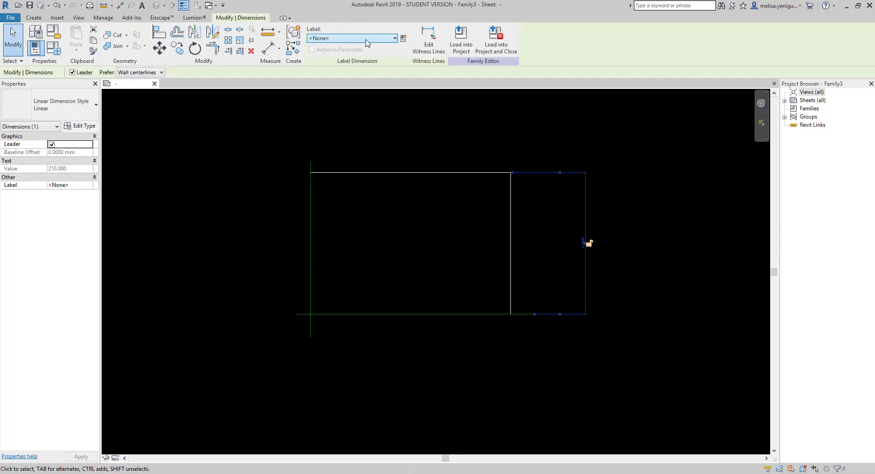
click(355, 38)
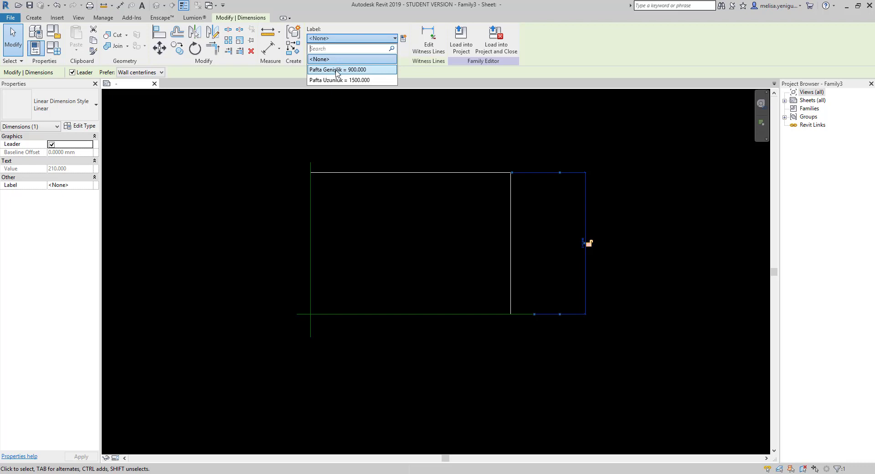
click(338, 70)
click(484, 321)
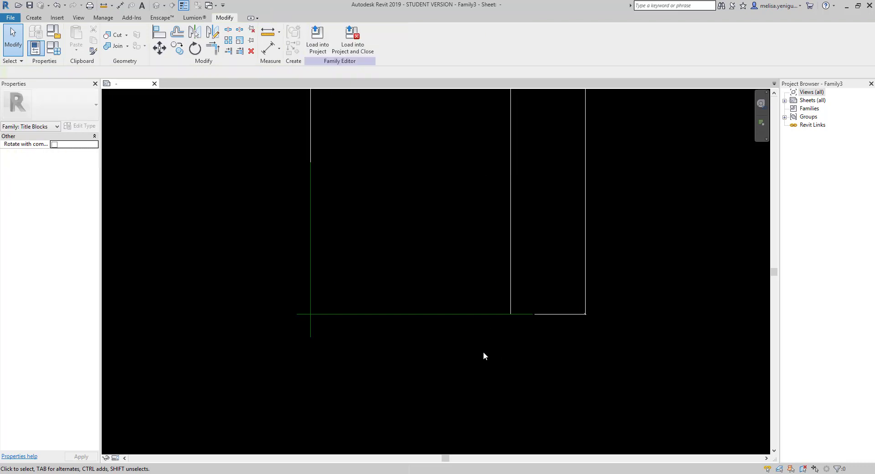
scroll(484, 348, down, 4)
scroll(501, 319, down, 3)
middle_drag(516, 290, 510, 285)
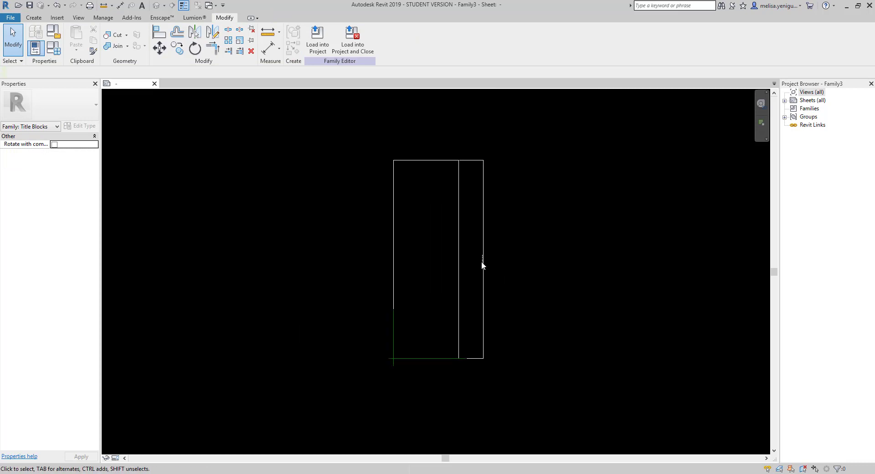
scroll(481, 262, up, 5)
scroll(483, 263, up, 3)
scroll(498, 271, down, 3)
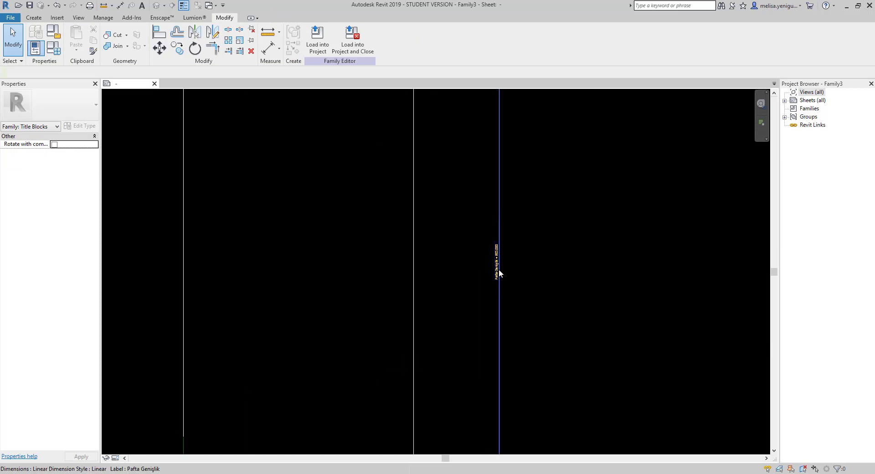
scroll(477, 282, down, 3)
- Check the Project Units settings with UN and close them
key(u)
key(n)
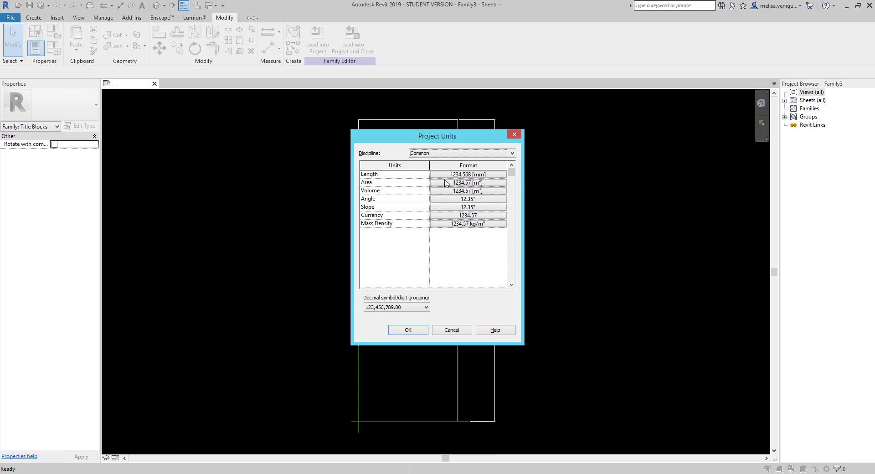
key(Return)
- Place a horizontal aligned dimension above the rectangle, labelled Pafta Uzunluk
scroll(450, 286, down, 2)
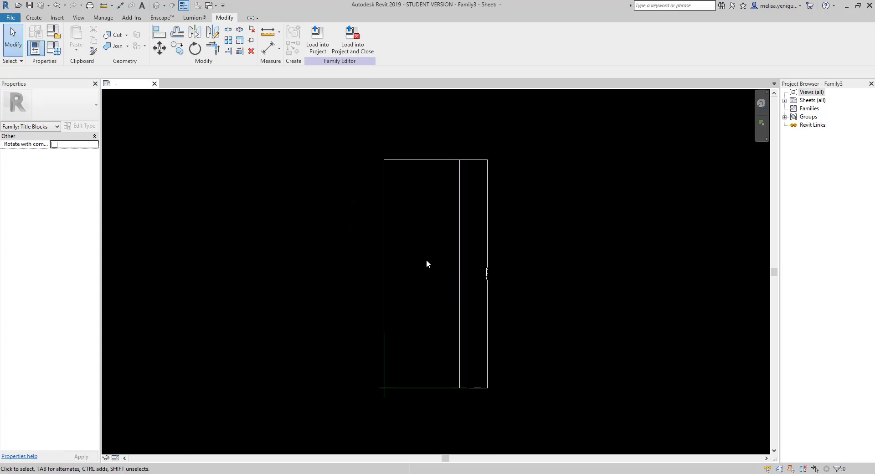
click(268, 47)
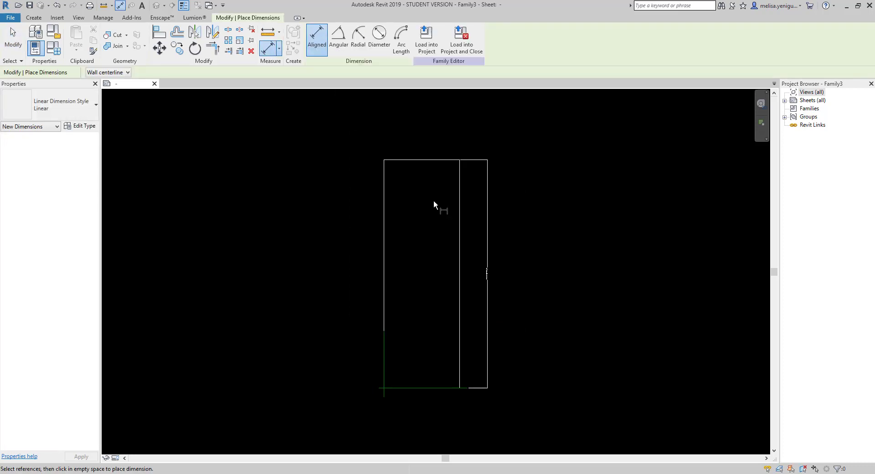
click(386, 354)
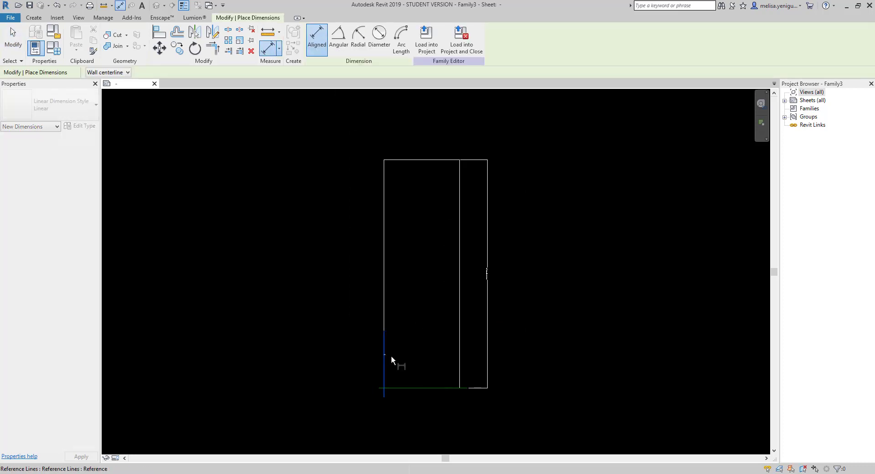
click(459, 241)
scroll(446, 213, down, 1)
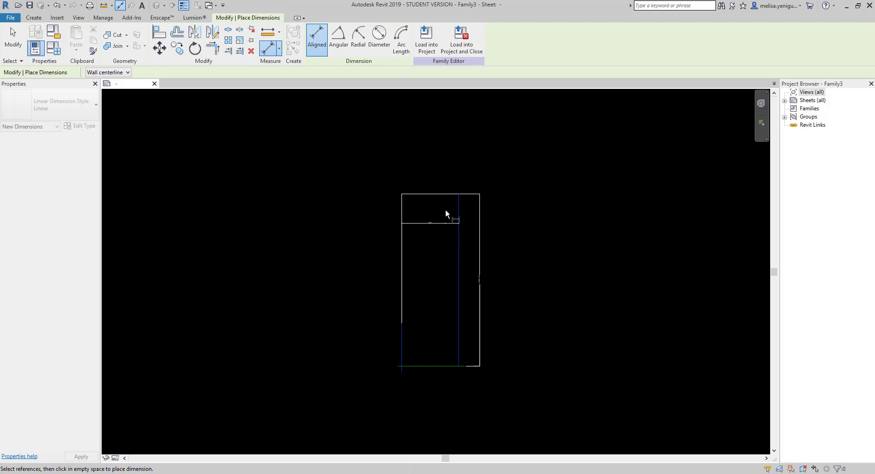
click(444, 173)
scroll(444, 173, up, 2)
scroll(438, 176, up, 3)
scroll(434, 174, up, 3)
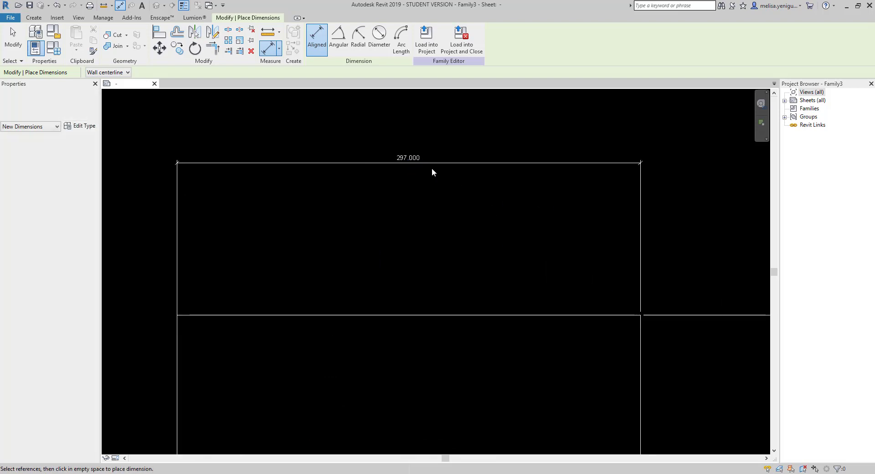
key(Escape)
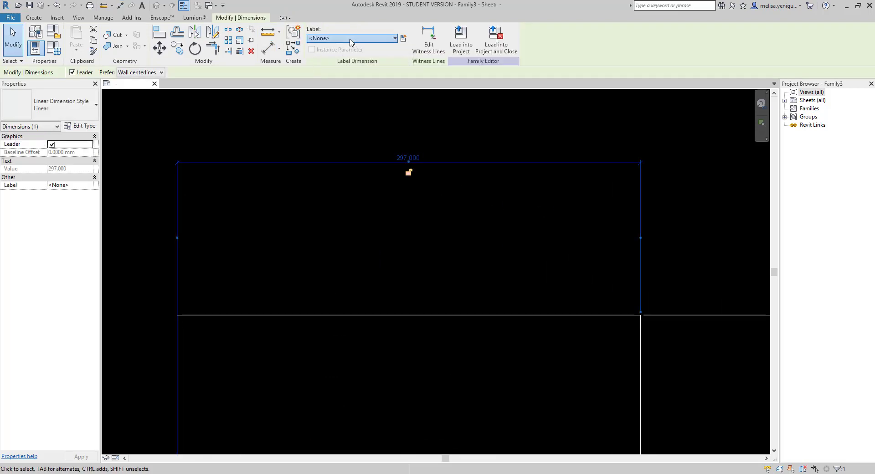
click(351, 39)
click(356, 81)
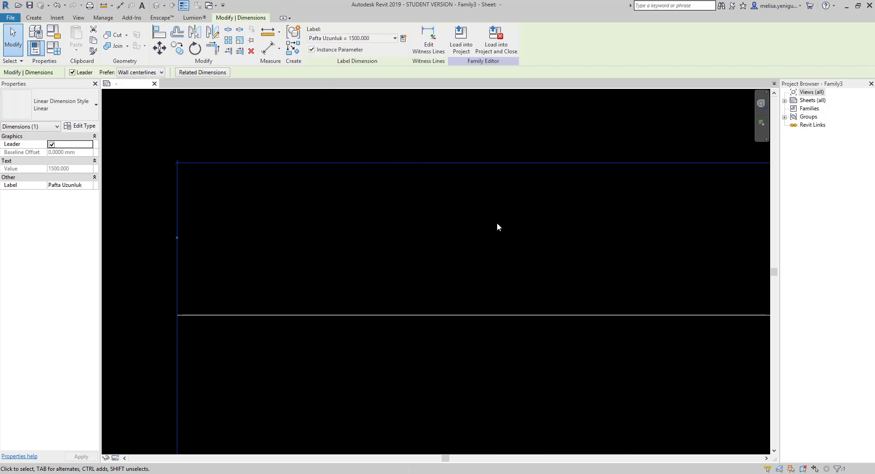
- Move the Pafta Genişlik dimension out to the rectangle's right edge
scroll(497, 224, down, 2)
scroll(384, 221, down, 5)
scroll(420, 230, down, 4)
scroll(431, 310, down, 2)
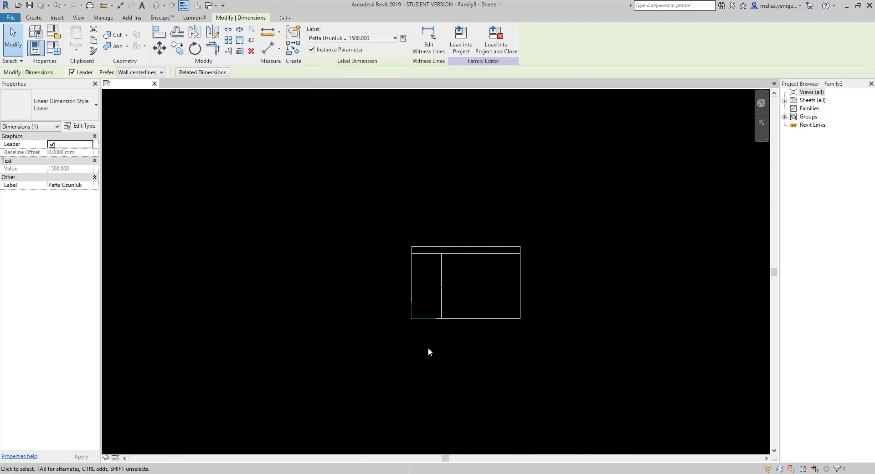
click(443, 303)
click(442, 297)
click(439, 297)
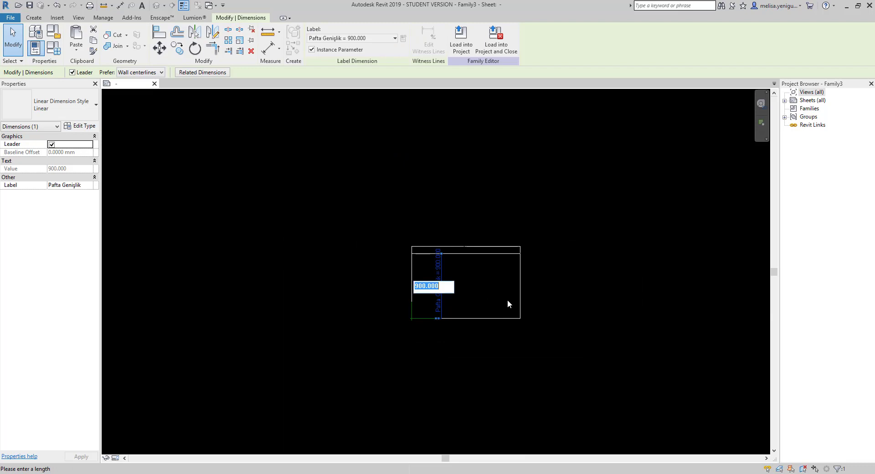
key(Escape)
scroll(442, 314, up, 3)
drag(518, 308, 639, 301)
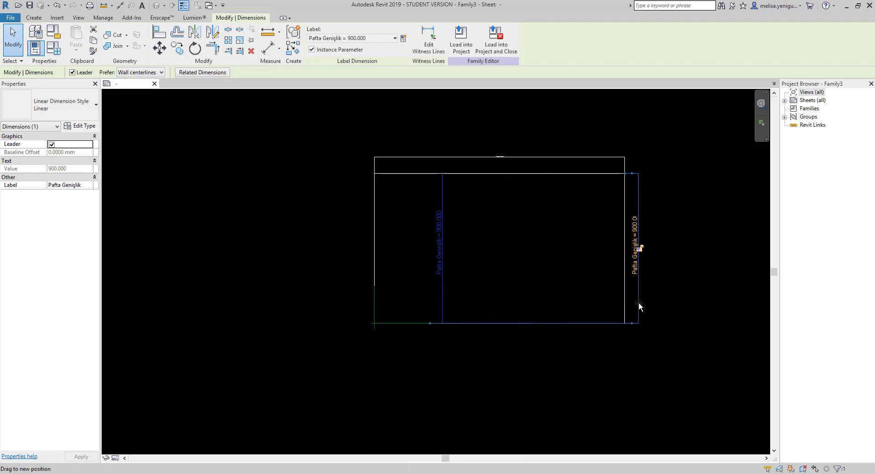
click(583, 360)
scroll(499, 252, down, 2)
mouse_move(499, 252)
middle_down()
mouse_move(547, 258)
mouse_move(517, 271)
middle_up()
scroll(504, 254, up, 2)
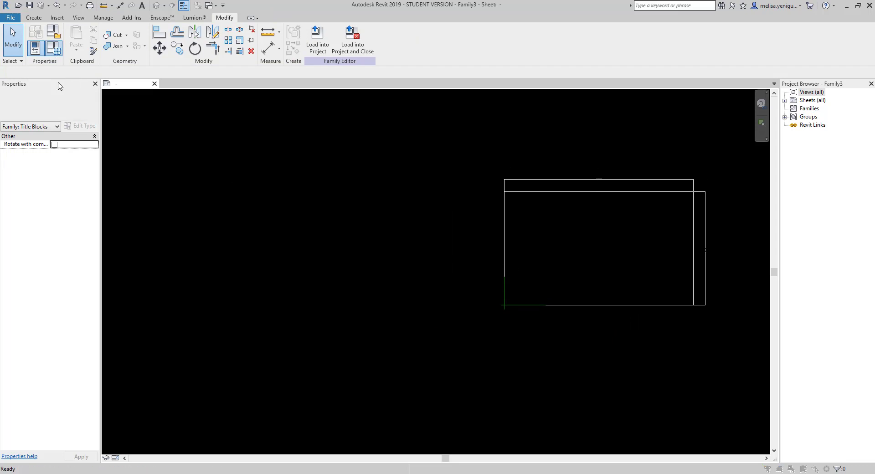
- Try Pafta Genişlik 150 and Pafta Uzunluk 300 in Family Types to preview the flex
click(53, 47)
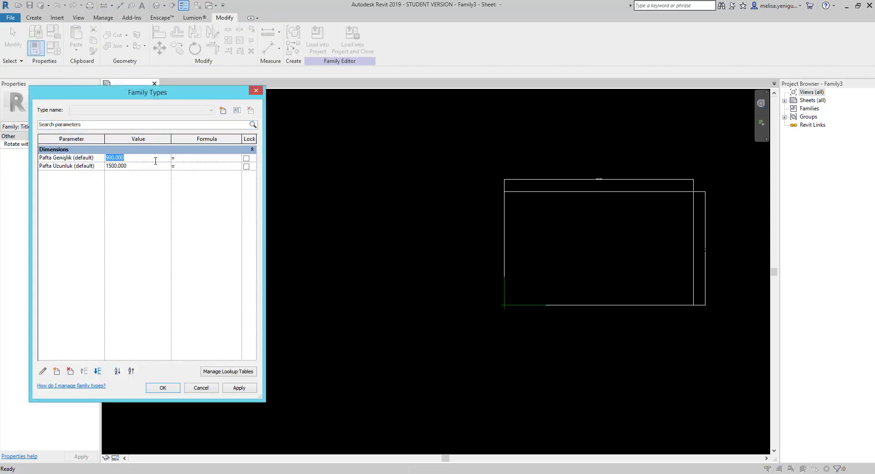
text(150)
click(148, 166)
text(3)
click(239, 388)
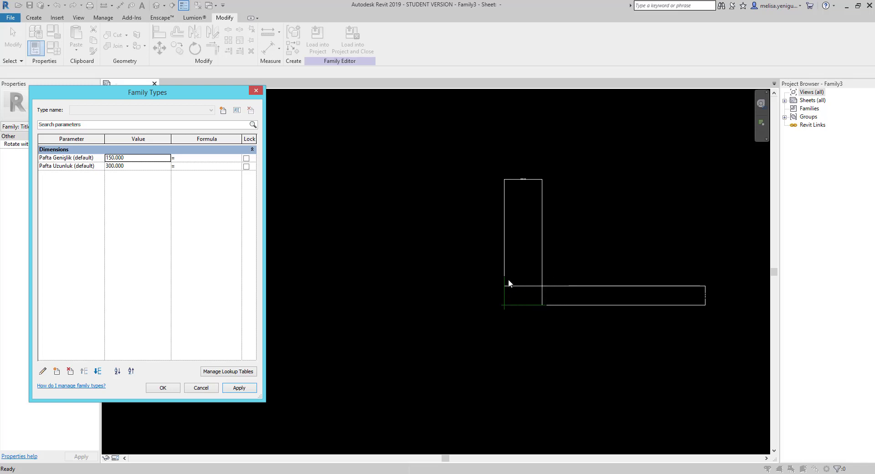
- Set Pafta Genişlik to 800 and Pafta Uzunluk to 1000, apply and confirm
click(130, 157)
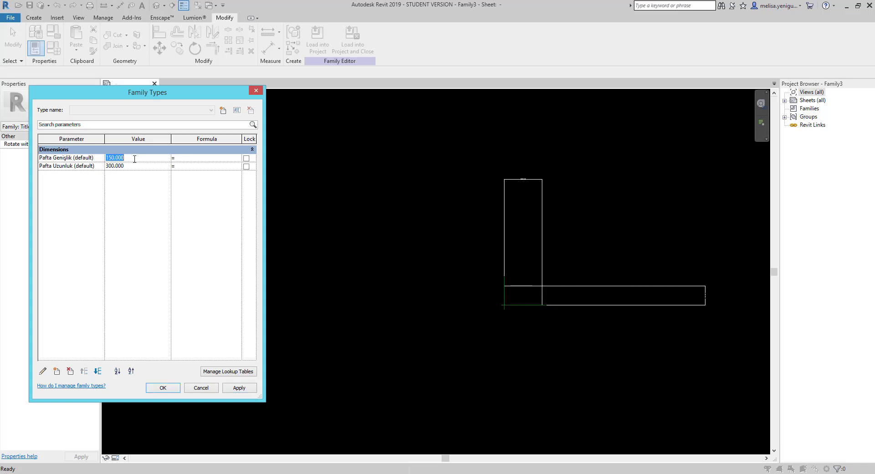
text(800)
click(138, 166)
text(10)
click(140, 255)
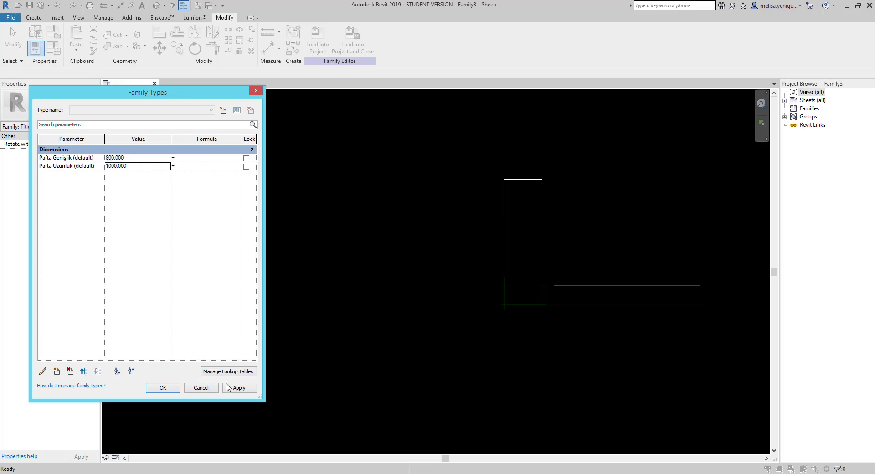
click(228, 388)
click(176, 389)
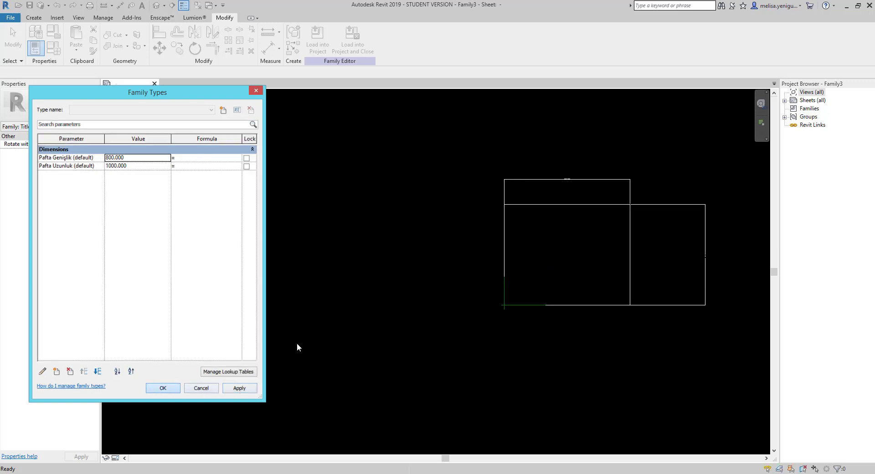
middle_drag(549, 285, 365, 295)
scroll(360, 296, up, 2)
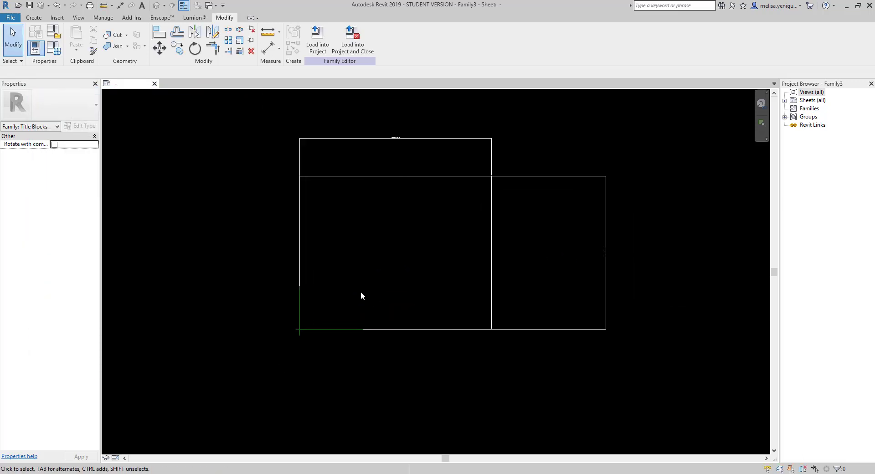
middle_drag(361, 303, 394, 286)
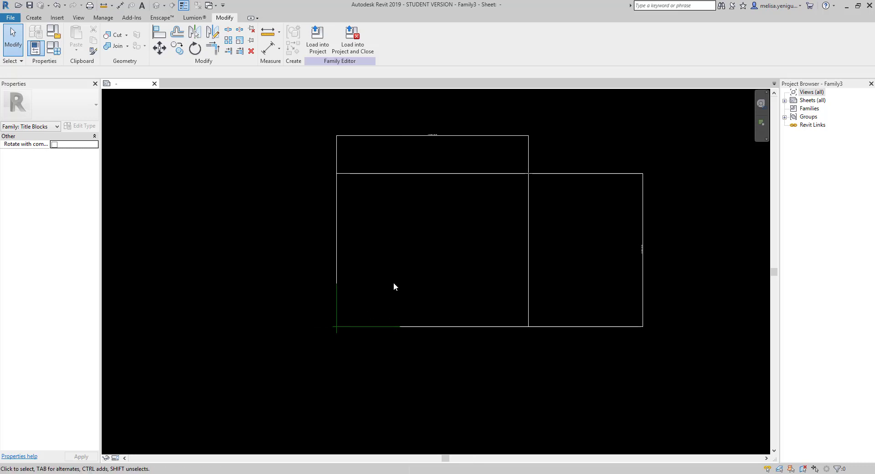
- Try the Rectangle detail-line tool, then cancel and inspect the sheet's top border line
click(33, 18)
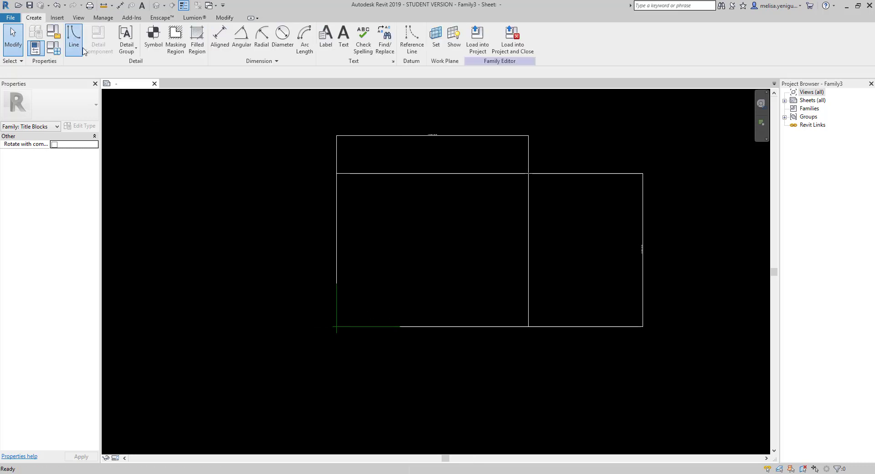
click(73, 40)
click(321, 30)
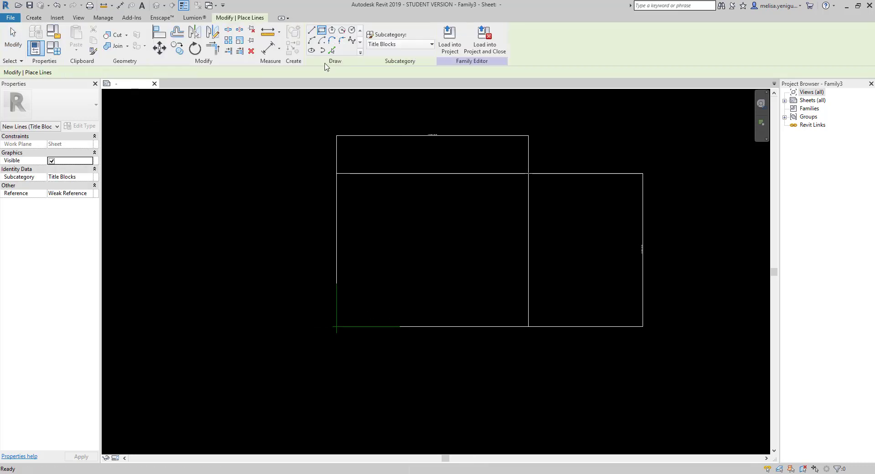
middle_drag(363, 241, 372, 240)
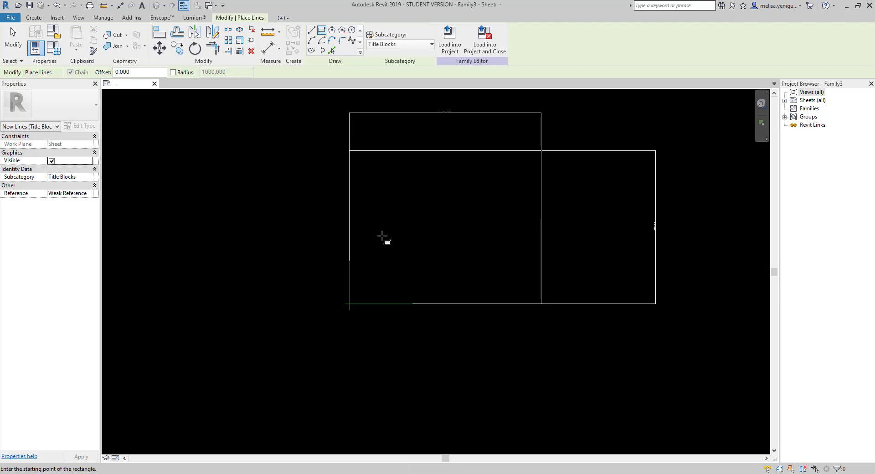
scroll(364, 264, up, 2)
scroll(378, 301, down, 3)
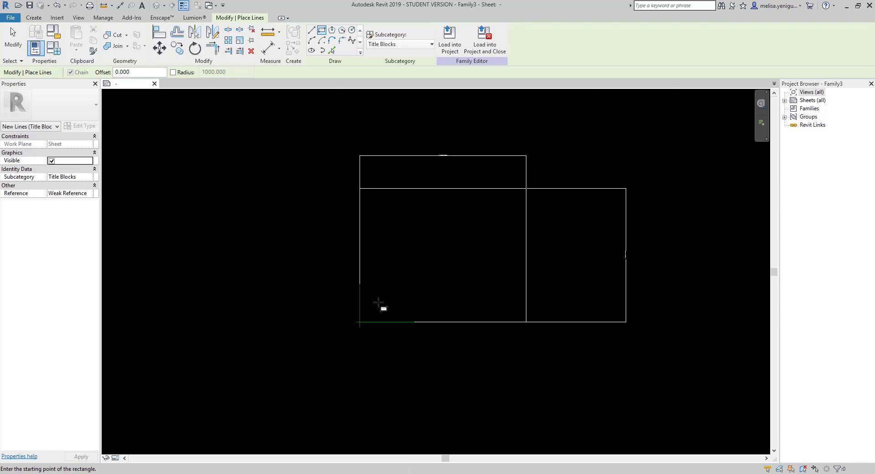
key(Escape)
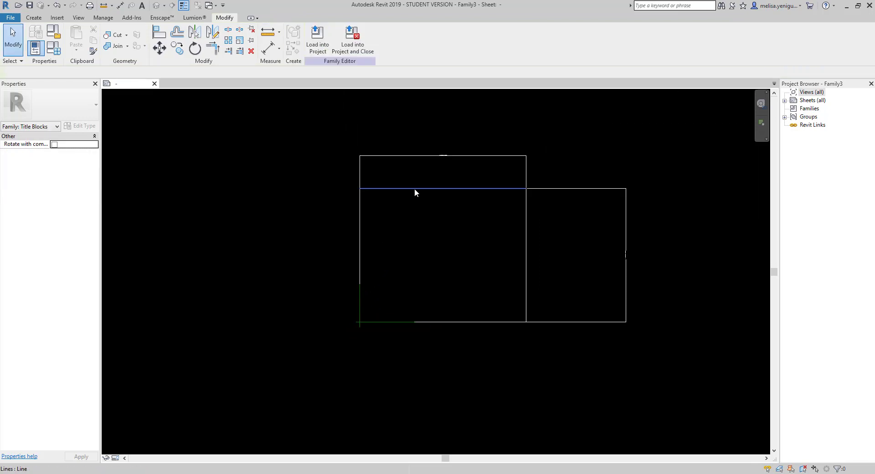
click(414, 188)
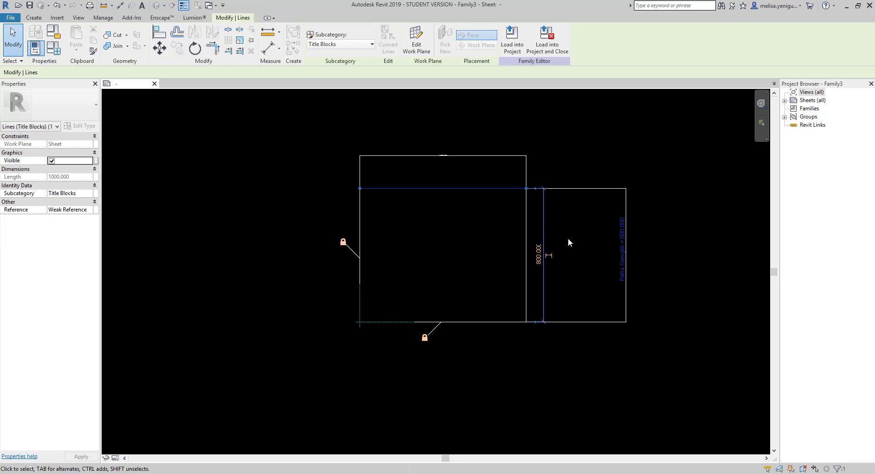
click(433, 242)
- Draw the 980 × 780 inner border rectangle at offset -10 from the sheet outline's corners
click(34, 17)
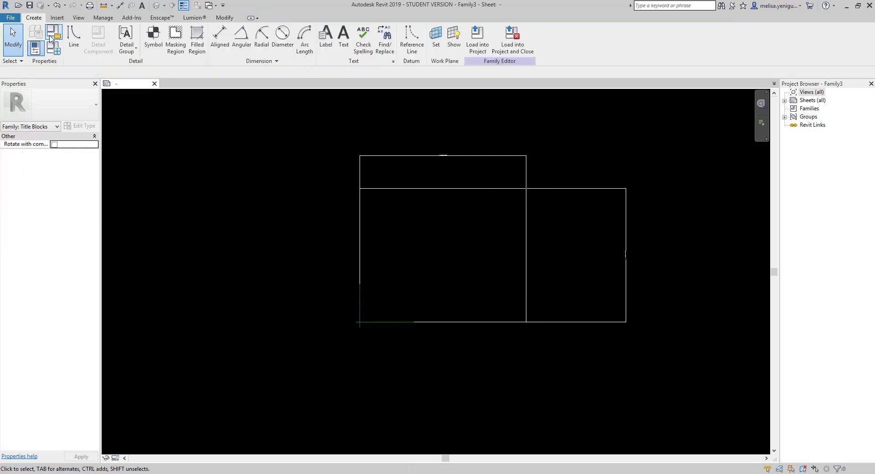
click(124, 34)
click(322, 32)
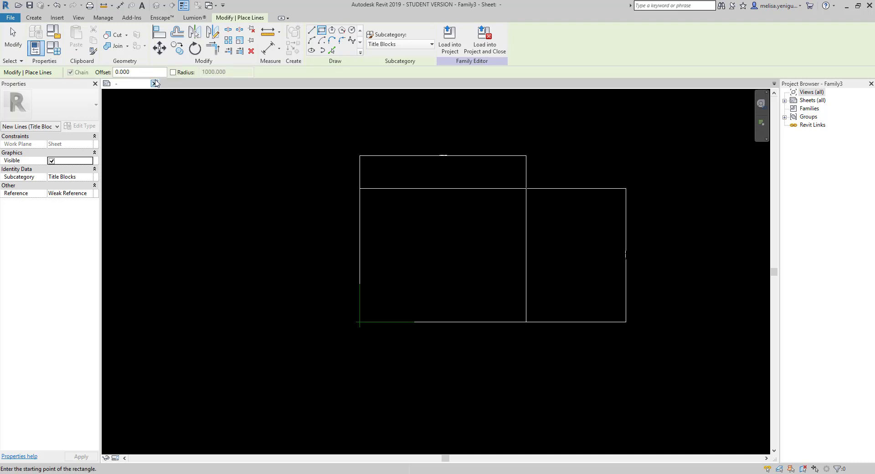
text(-1)
click(360, 188)
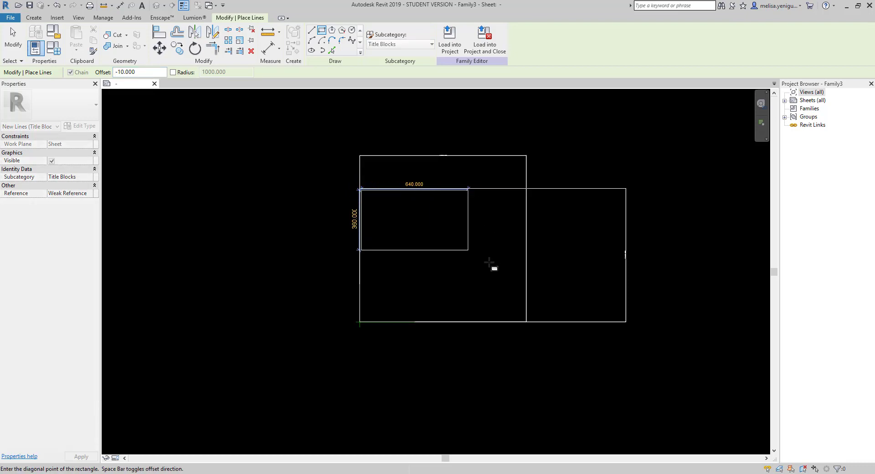
click(526, 321)
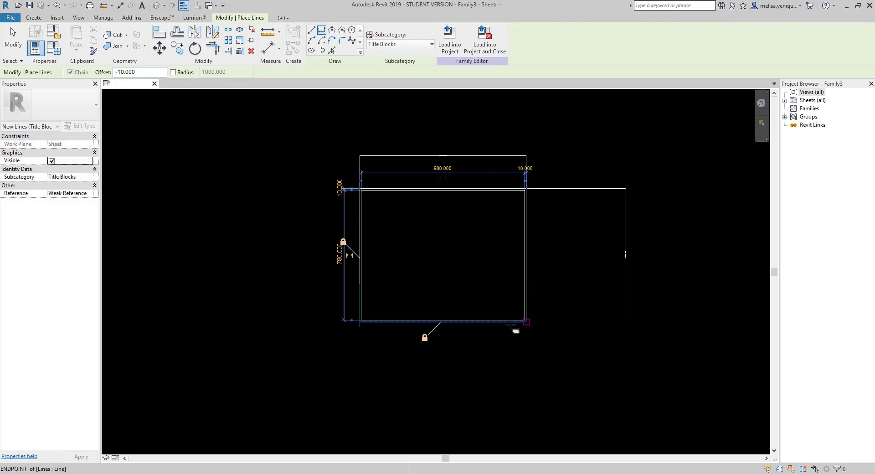
scroll(451, 337, up, 3)
scroll(431, 319, up, 3)
scroll(451, 347, down, 3)
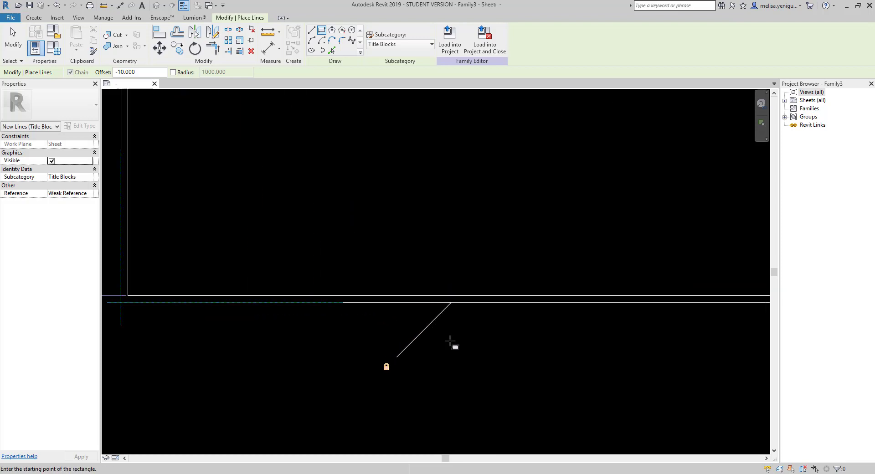
scroll(401, 334, down, 3)
key(Escape)
key(Escape)
middle_drag(401, 334, 379, 347)
scroll(349, 327, up, 2)
scroll(343, 321, up, 2)
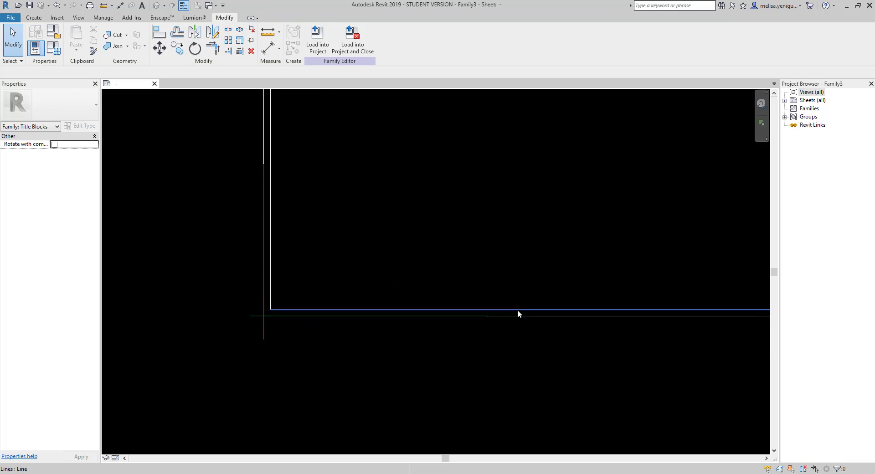
scroll(398, 336, down, 2)
scroll(365, 272, up, 1)
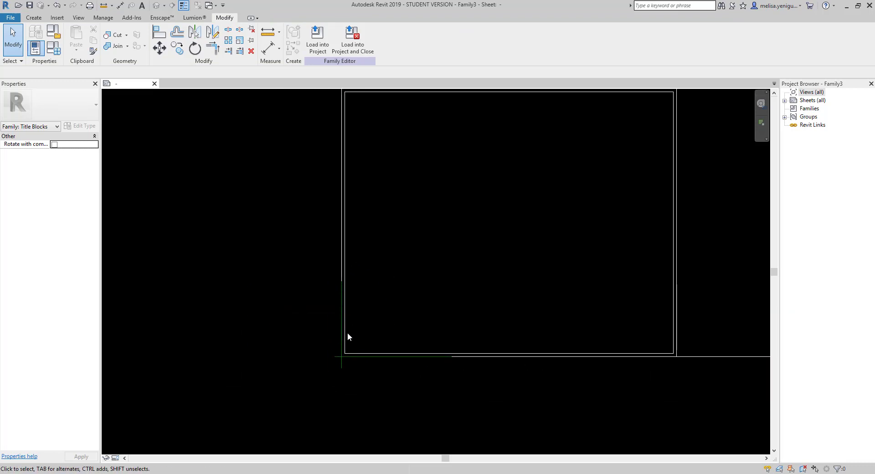
click(30, 18)
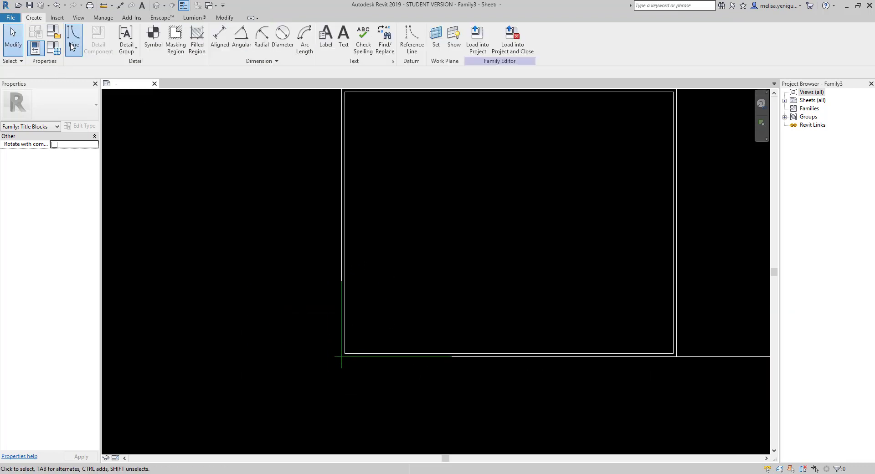
- Draw a tall narrow rectangle from the left inner border down to the bottom edge
click(74, 39)
click(322, 30)
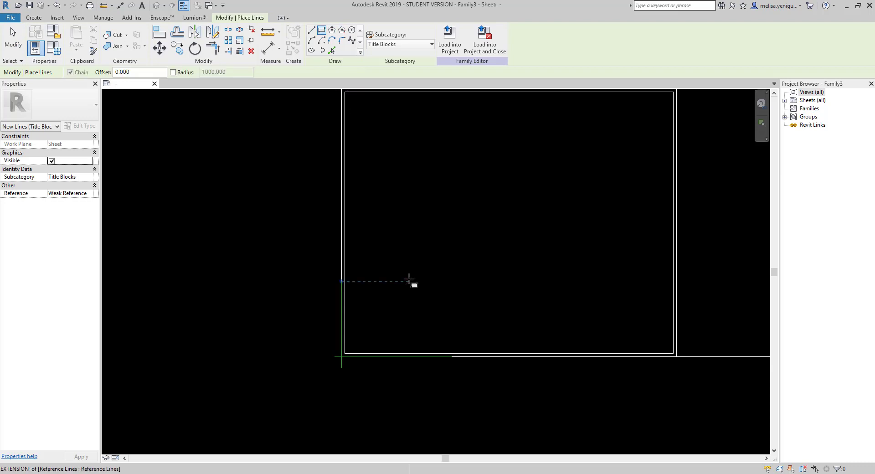
click(345, 211)
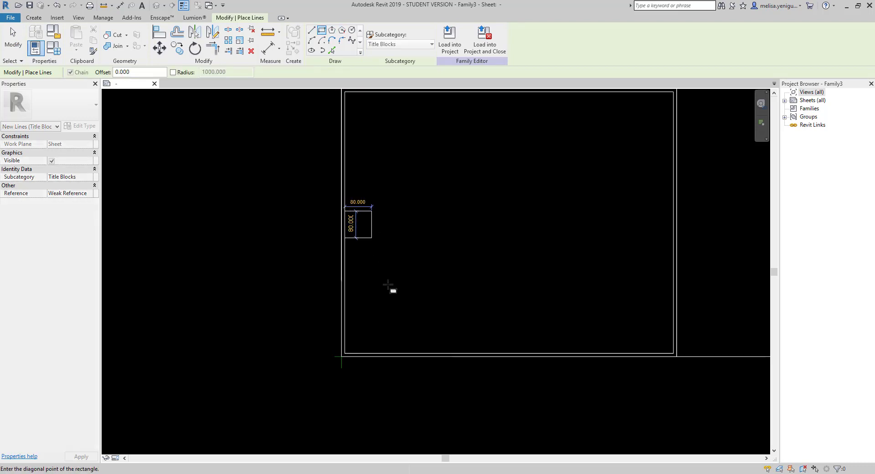
click(414, 352)
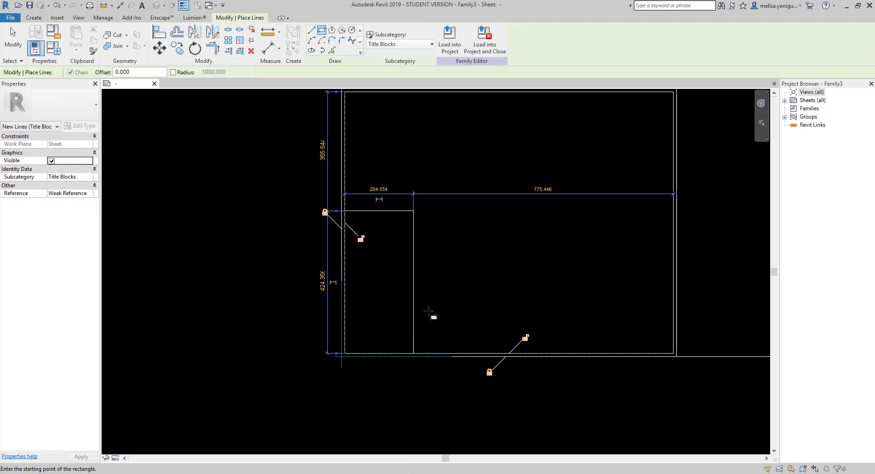
key(Escape)
key(Escape)
scroll(415, 303, down, 1)
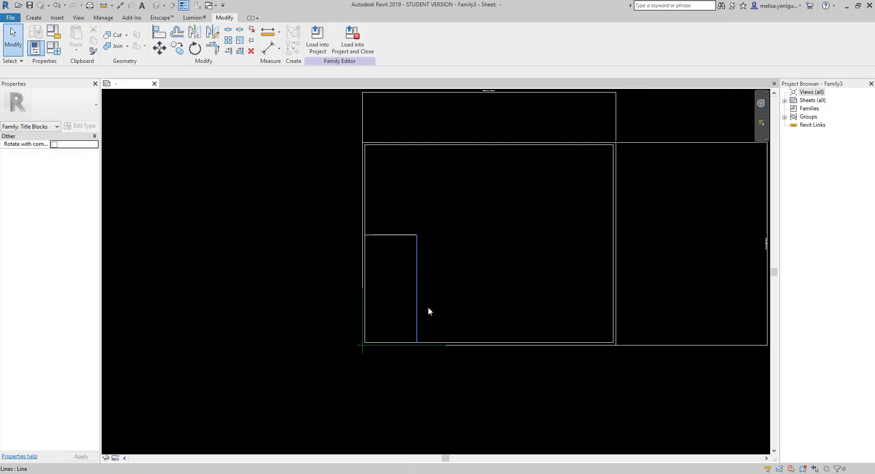
scroll(427, 307, down, 2)
middle_drag(364, 310, 404, 310)
- In Family Types, set Pafta Genişlik to 900 and Pafta Uzunluk to 1300, then apply
click(53, 48)
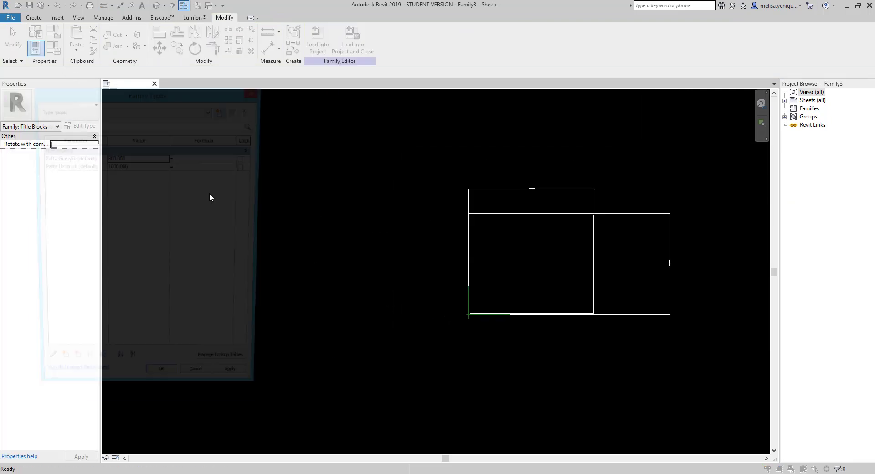
click(135, 158)
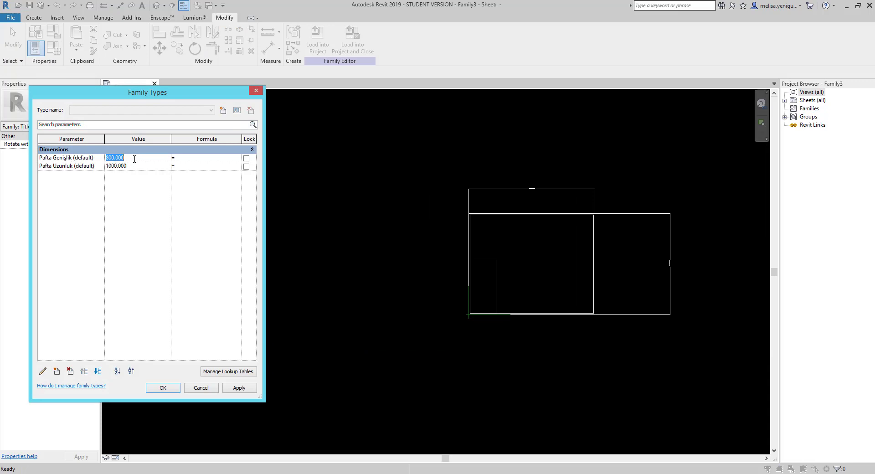
text(900)
click(129, 167)
double_click(119, 169)
text(1300)
key(Tab)
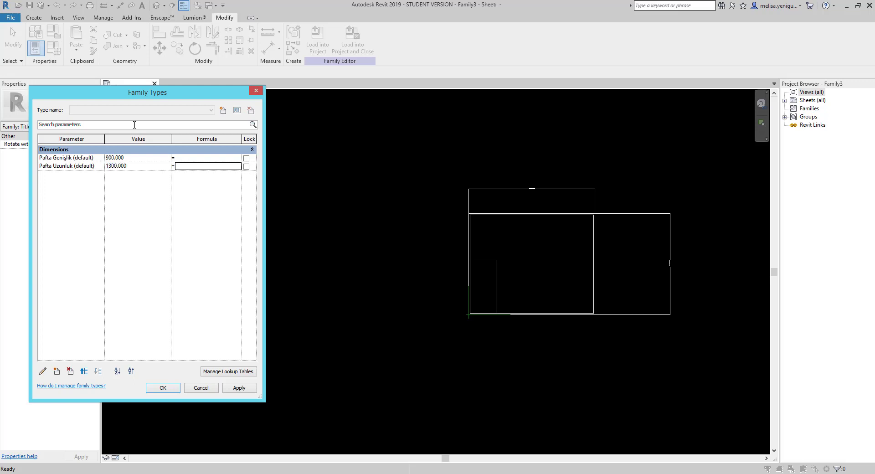
click(242, 390)
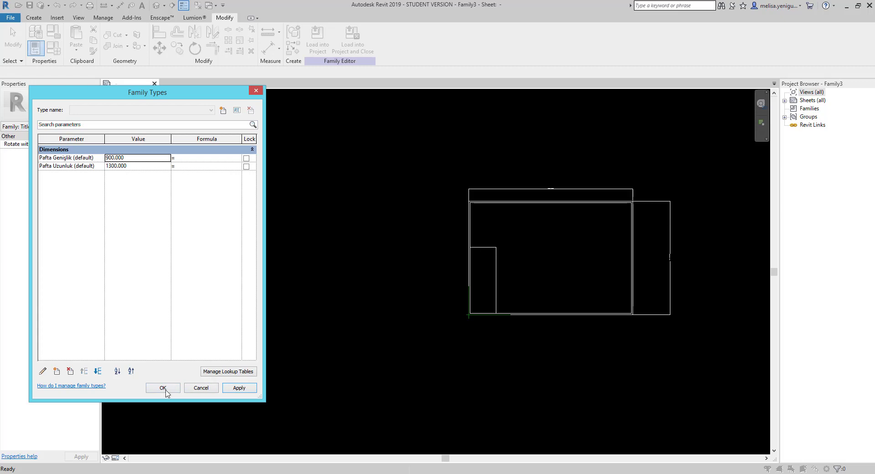
- Add an instance length parameter named Antet with value 410 and close Family Types
click(56, 371)
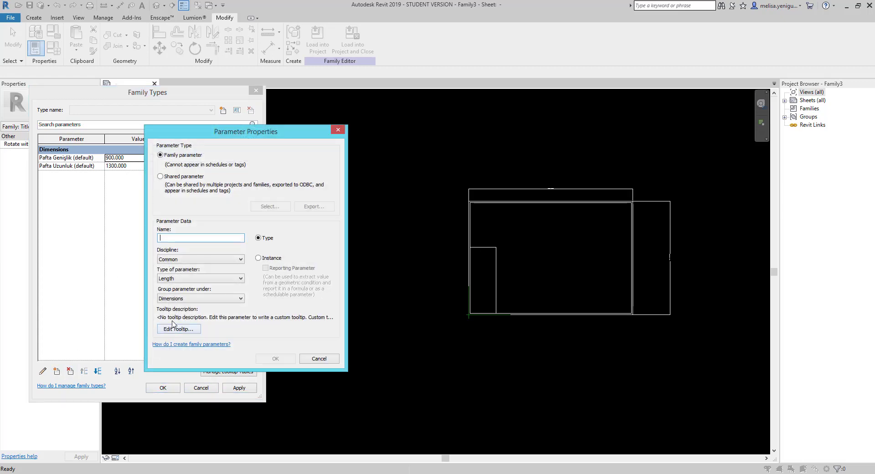
text(Antet)
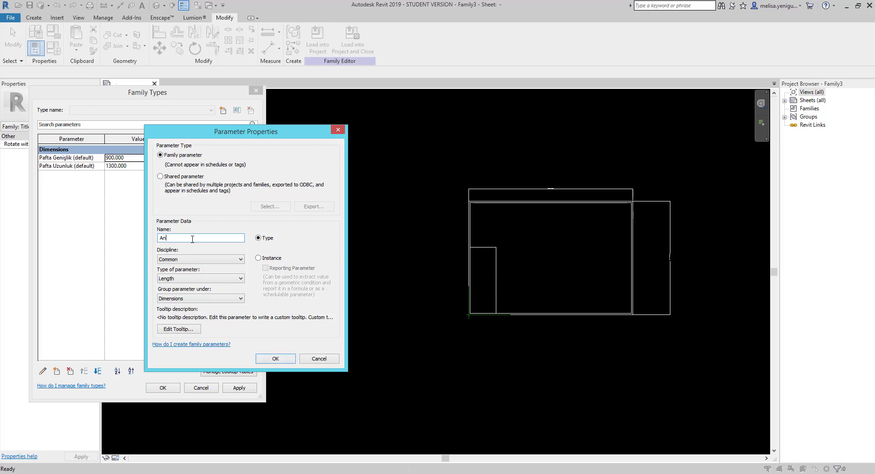
click(258, 258)
click(267, 363)
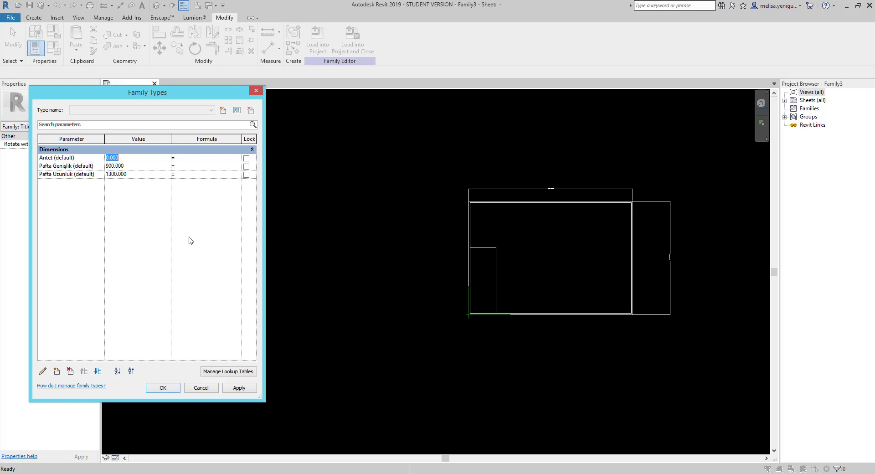
text(410.000)
click(153, 209)
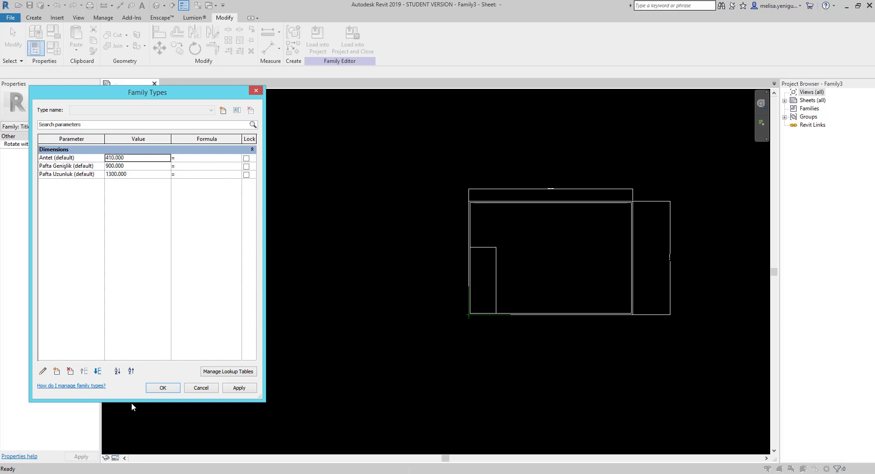
click(163, 388)
scroll(451, 326, up, 3)
- Place a vertical aligned dimension from the bottom line to the narrow rectangle's top edge
scroll(480, 318, up, 2)
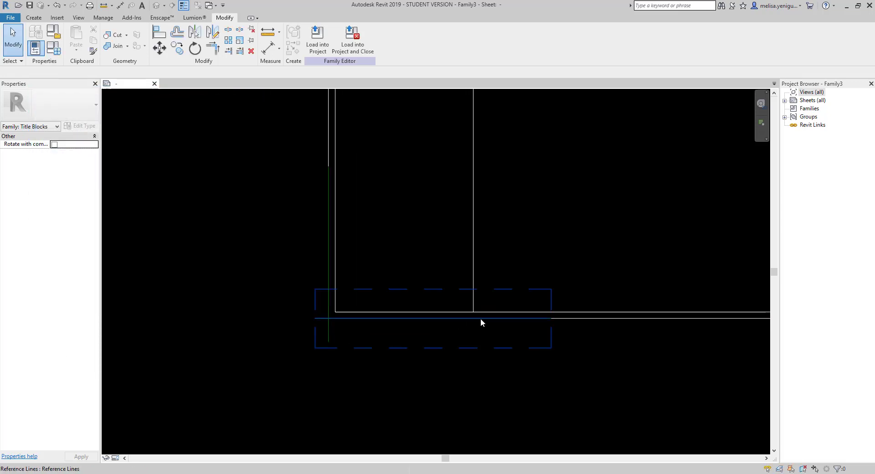
scroll(483, 322, up, 2)
scroll(483, 321, down, 2)
scroll(451, 340, down, 2)
scroll(455, 337, down, 2)
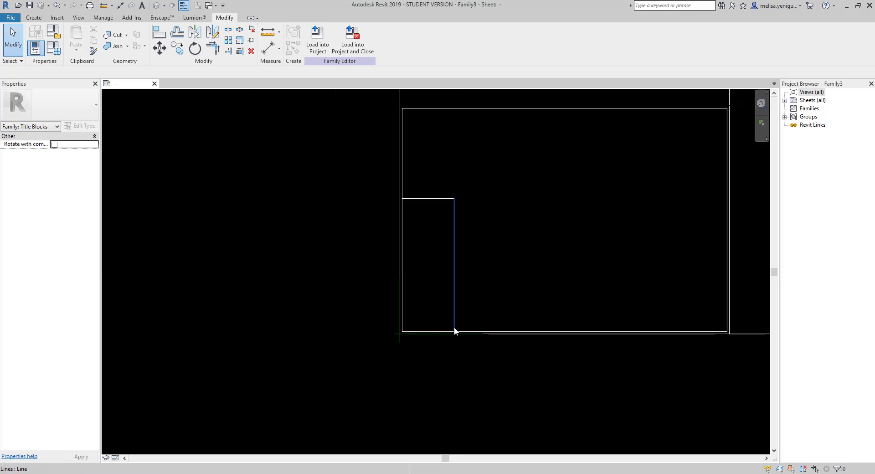
key(d)
key(i)
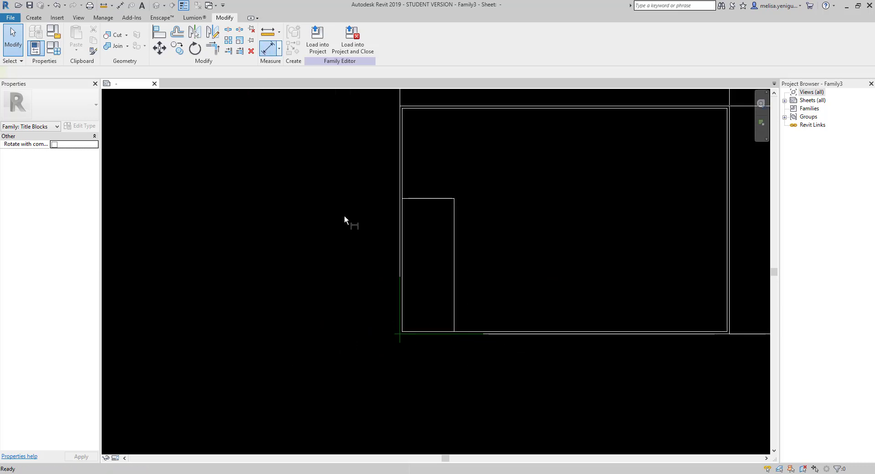
click(460, 335)
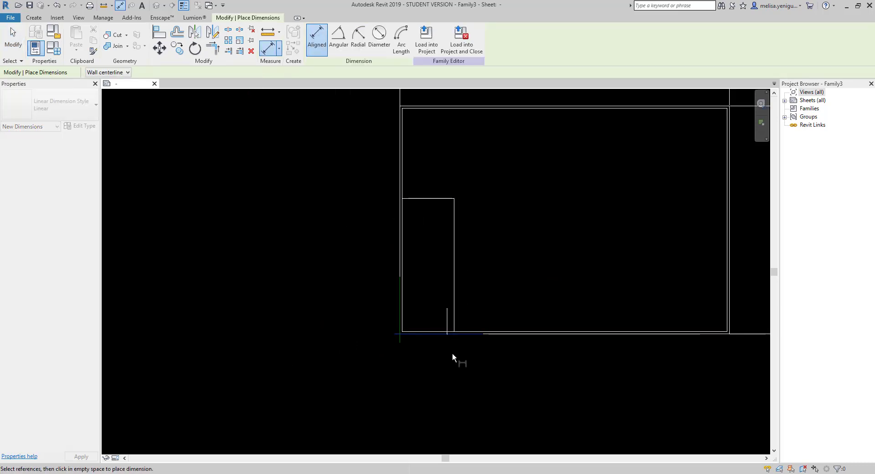
click(428, 199)
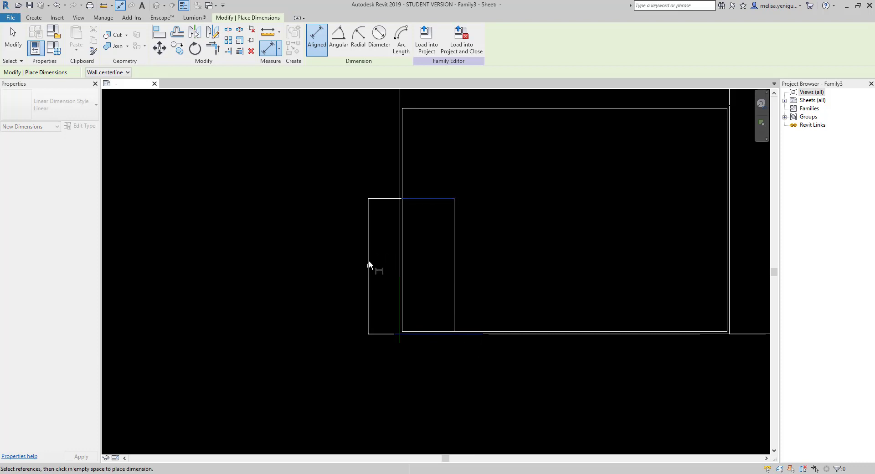
scroll(370, 273, up, 3)
click(369, 280)
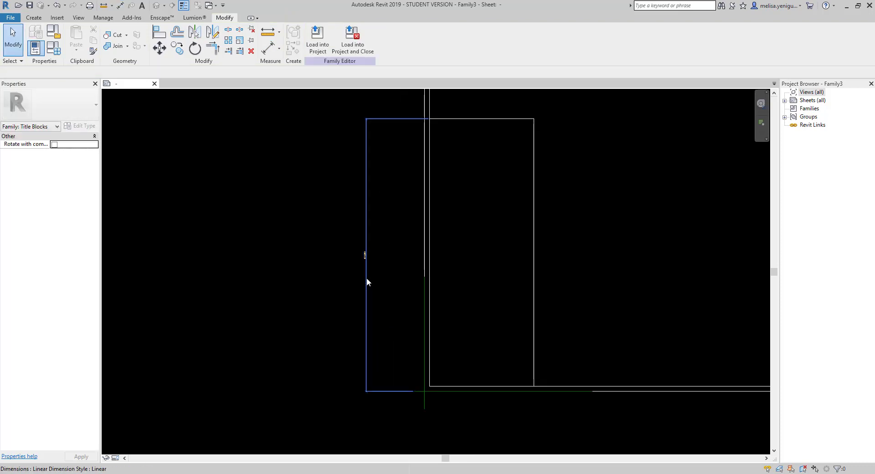
- Label the dimension with Antet so the rectangle resizes to 410
click(344, 38)
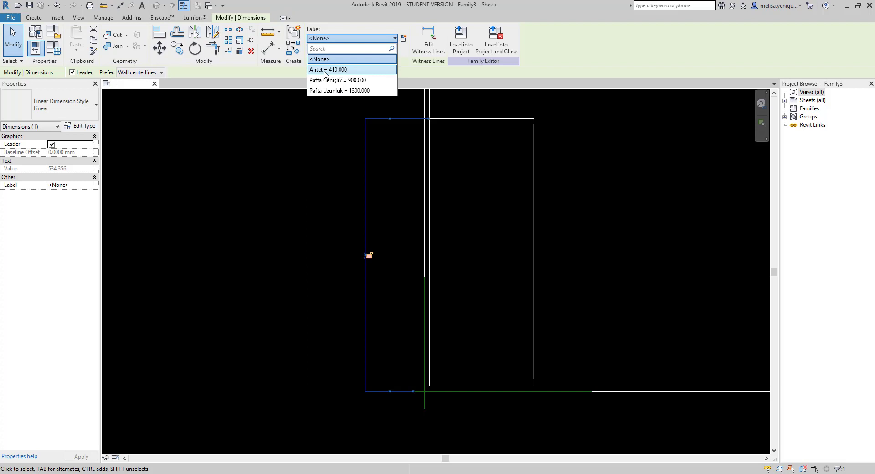
click(326, 75)
click(386, 275)
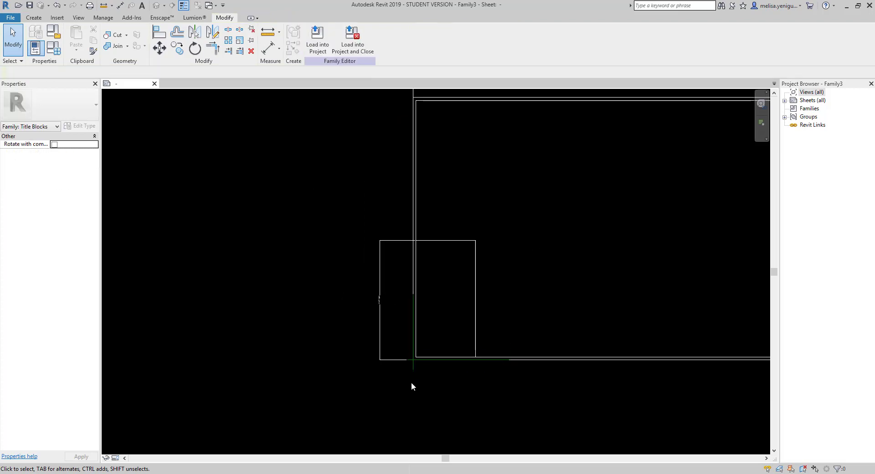
middle_drag(452, 387, 438, 371)
scroll(426, 281, up, 2)
- Draw a horizontal row line across the narrow rectangle, 8.55 above the bottom border
scroll(425, 281, up, 1)
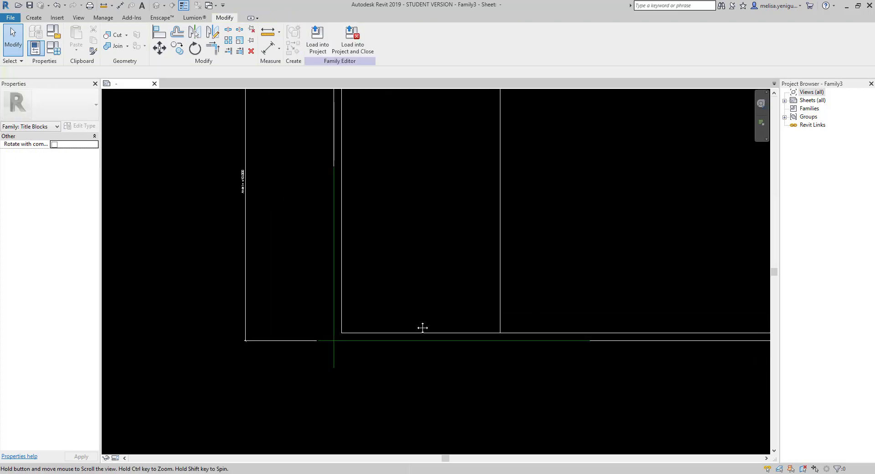
middle_drag(421, 328, 419, 323)
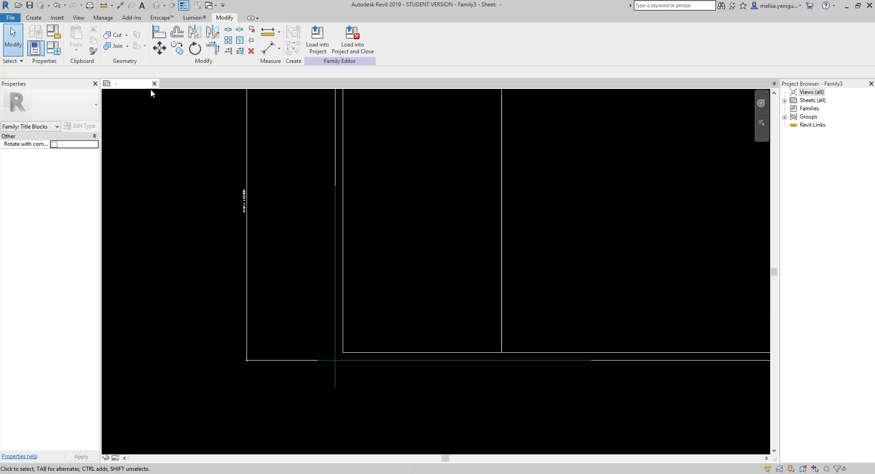
click(34, 17)
click(74, 39)
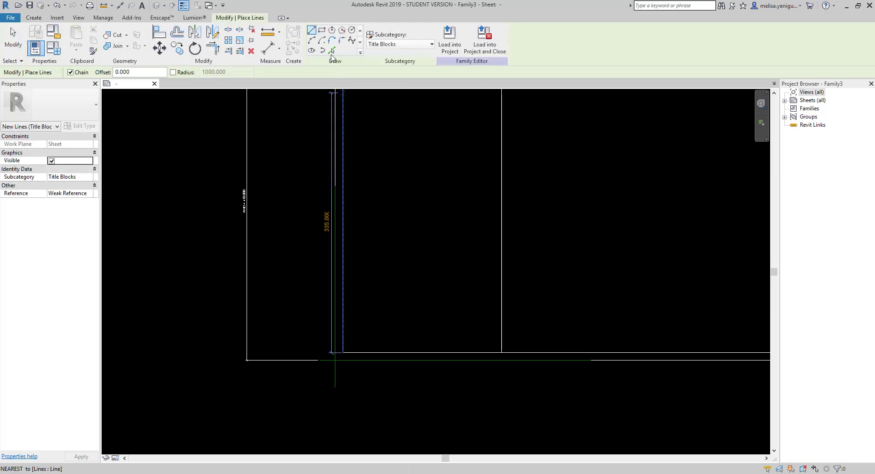
scroll(369, 340, up, 3)
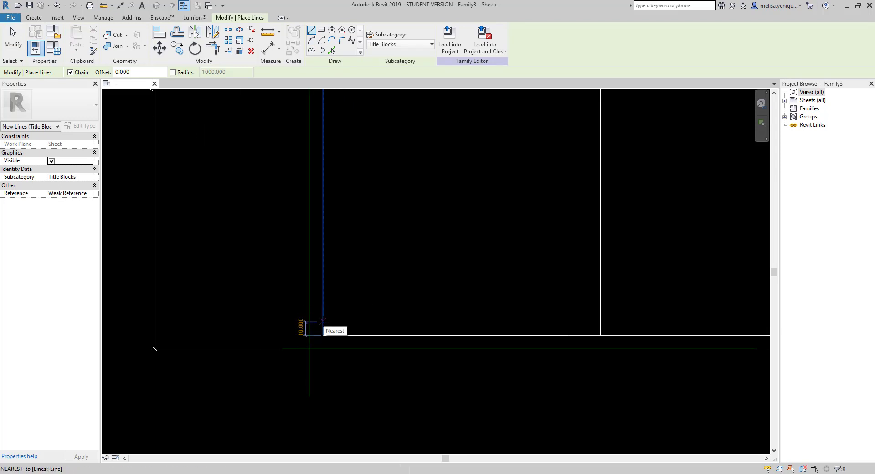
click(322, 294)
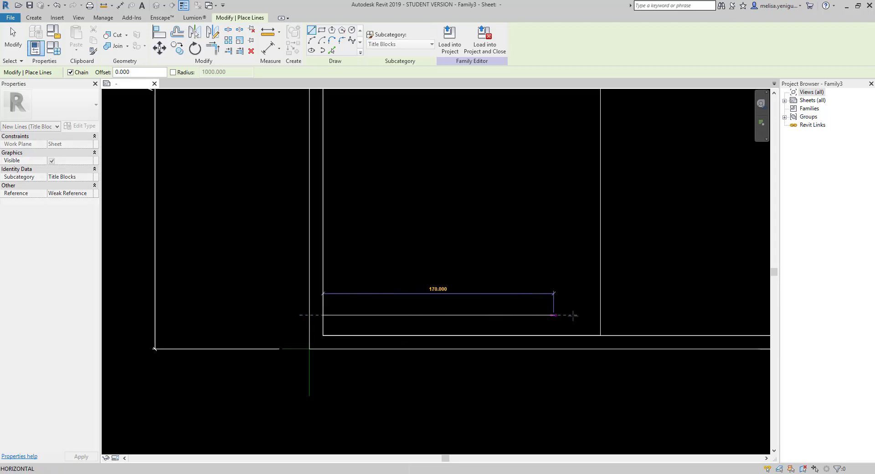
click(600, 314)
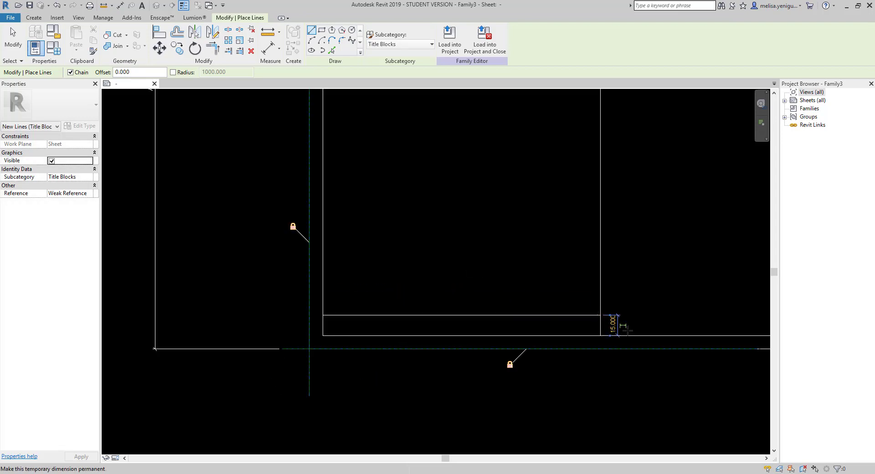
key(Escape)
key(Escape)
click(581, 314)
click(611, 323)
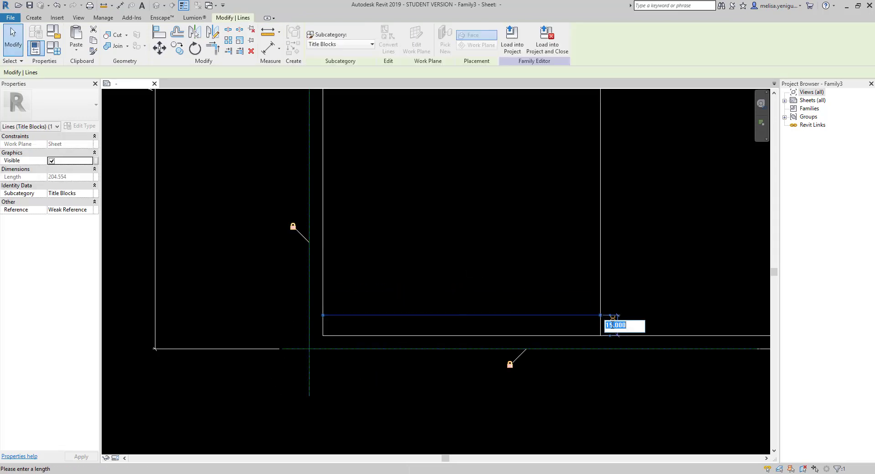
text(8.55)
key(Return)
- Copy the row line 8.5 upward to create a second thin strip
key(m)
key(v)
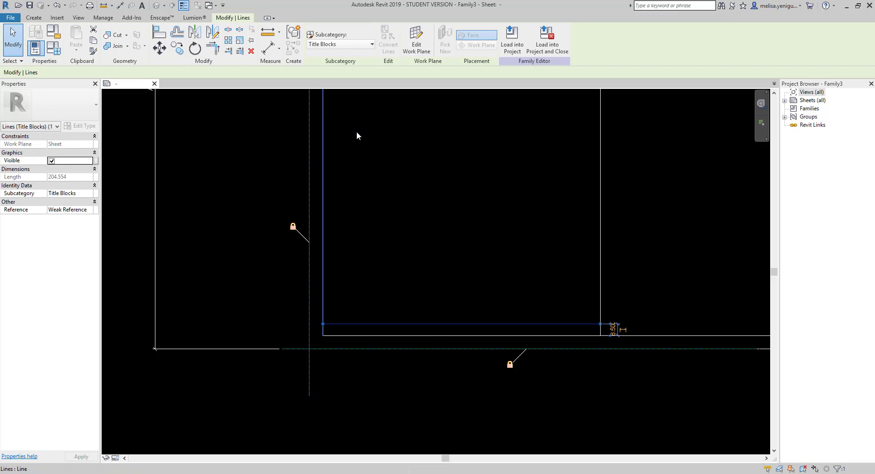
key(c)
key(c)
click(392, 310)
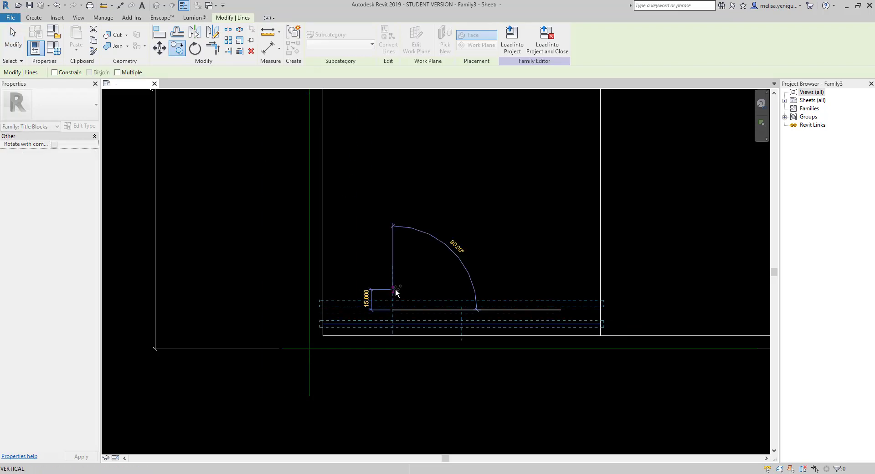
text(8.5)
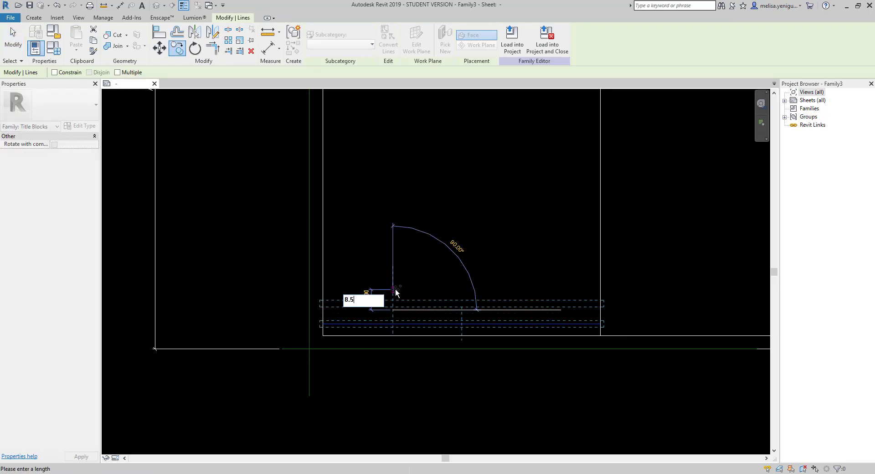
key(Return)
key(Escape)
middle_drag(463, 327, 432, 286)
scroll(354, 281, up, 2)
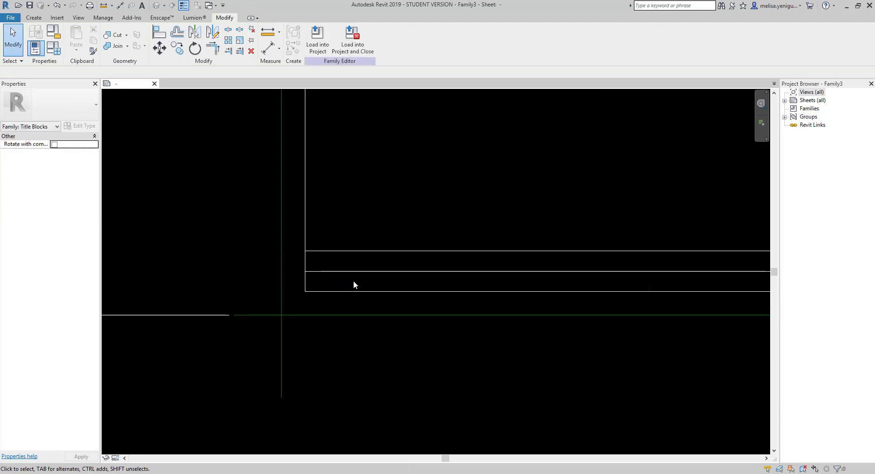
scroll(353, 280, down, 2)
mouse_move(348, 289)
middle_down()
mouse_move(324, 312)
mouse_move(372, 270)
middle_up()
- Place an 8mm Arial text note with the user's first name in the lower row
click(33, 19)
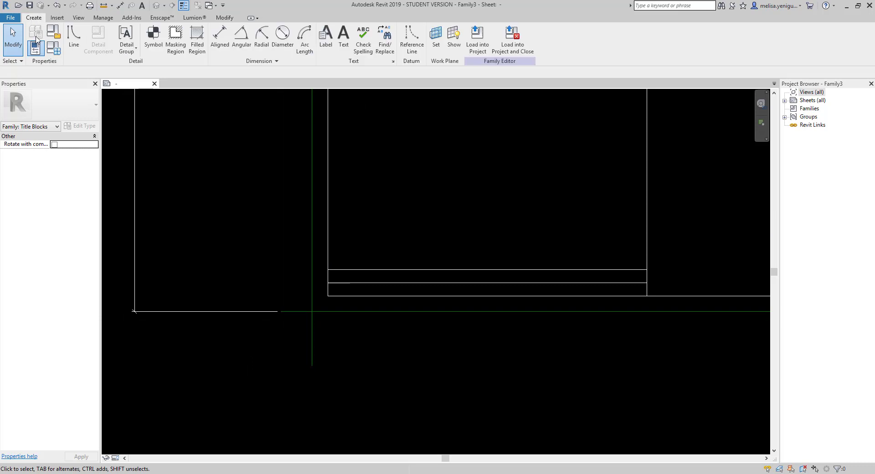
click(345, 39)
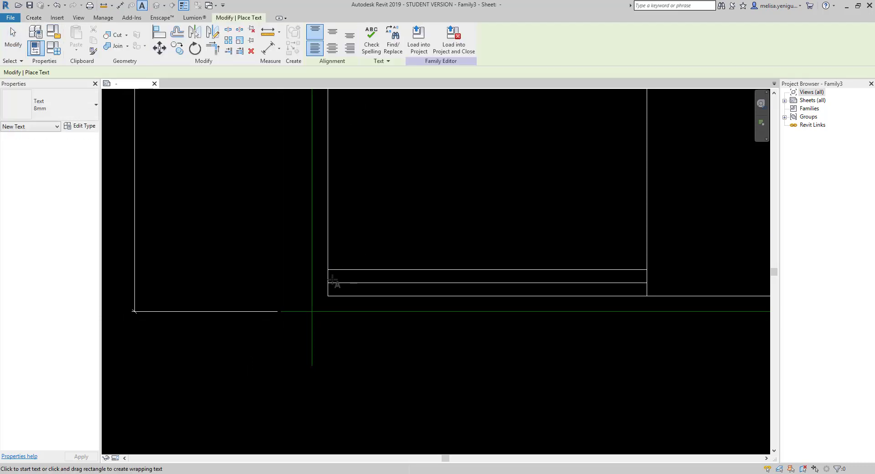
scroll(334, 283, up, 3)
click(331, 265)
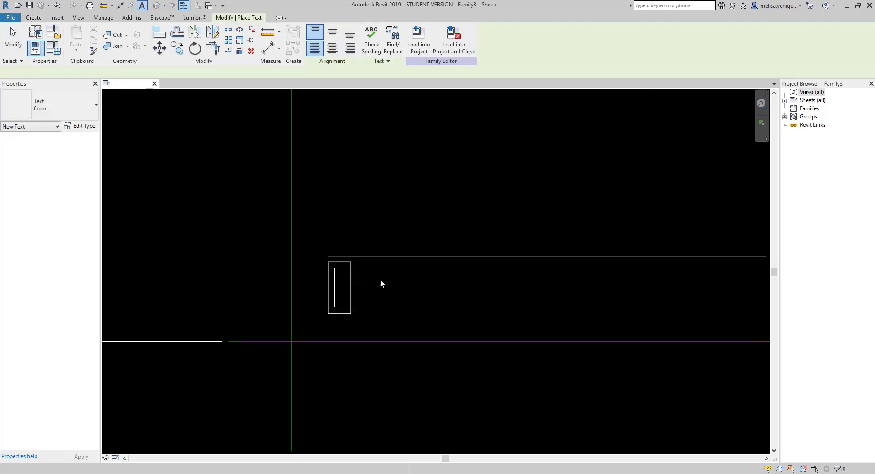
click(86, 127)
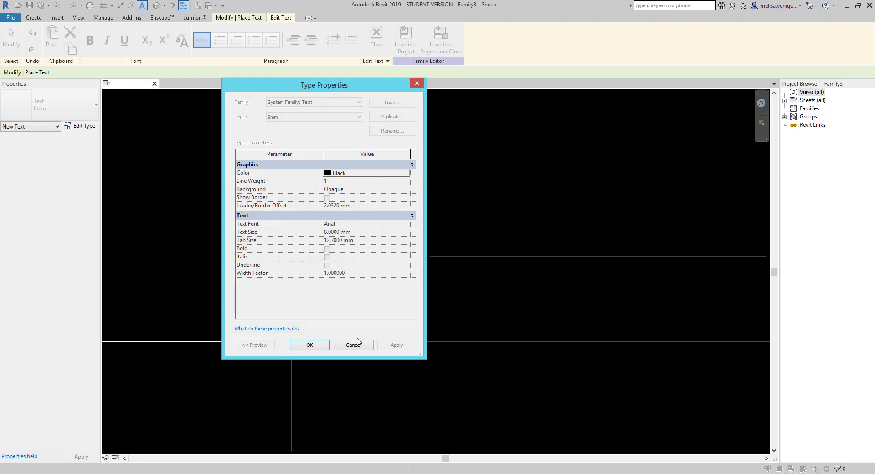
click(357, 341)
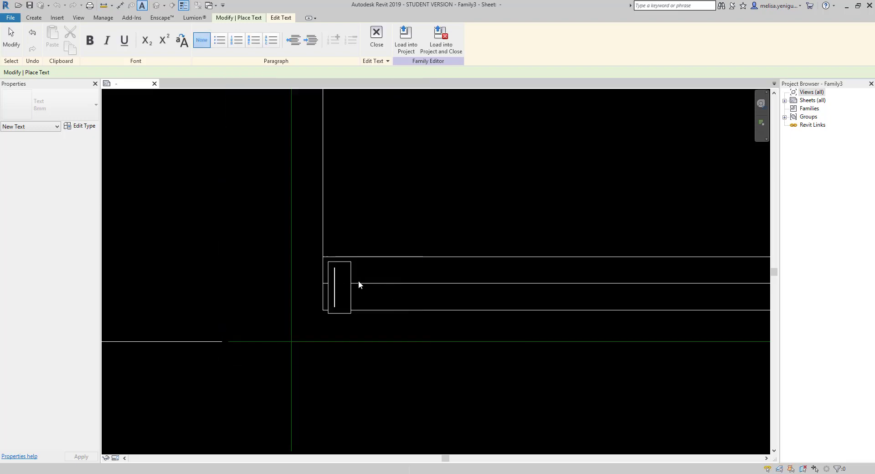
text(melisa)
click(384, 230)
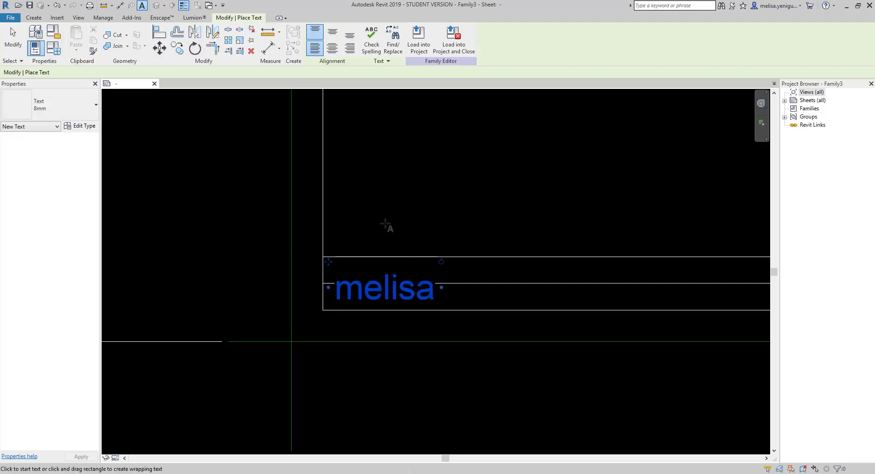
- Duplicate the note's text type as 'text 2mm' with 2 mm text size and 1 mm border offset
key(Escape)
click(360, 252)
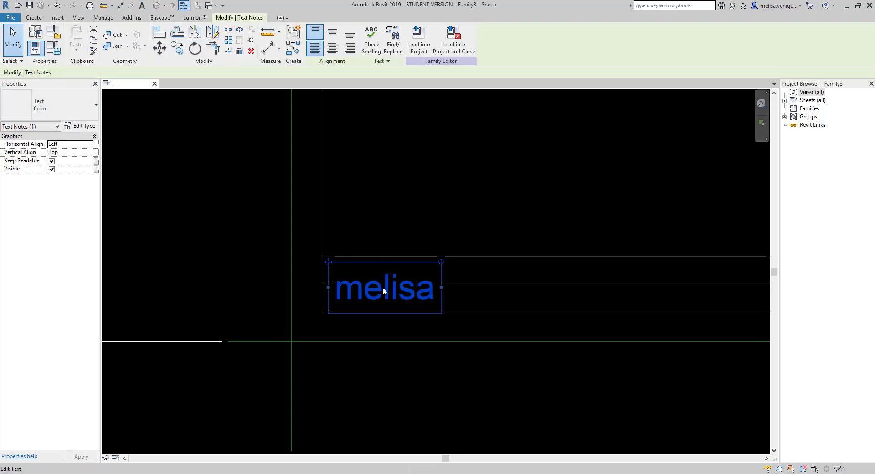
click(80, 126)
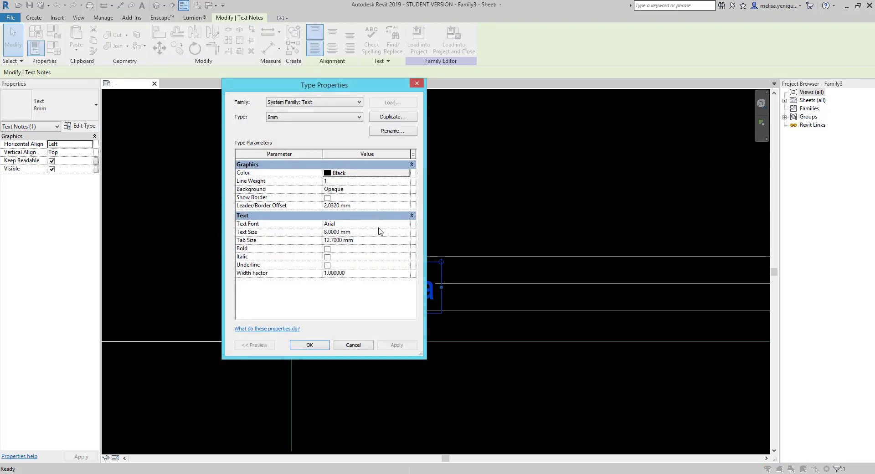
click(390, 118)
text(text 2mm)
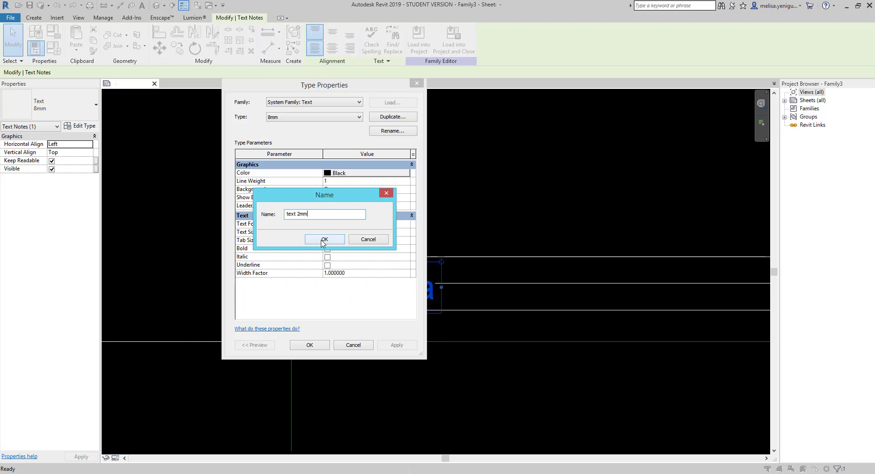
click(319, 237)
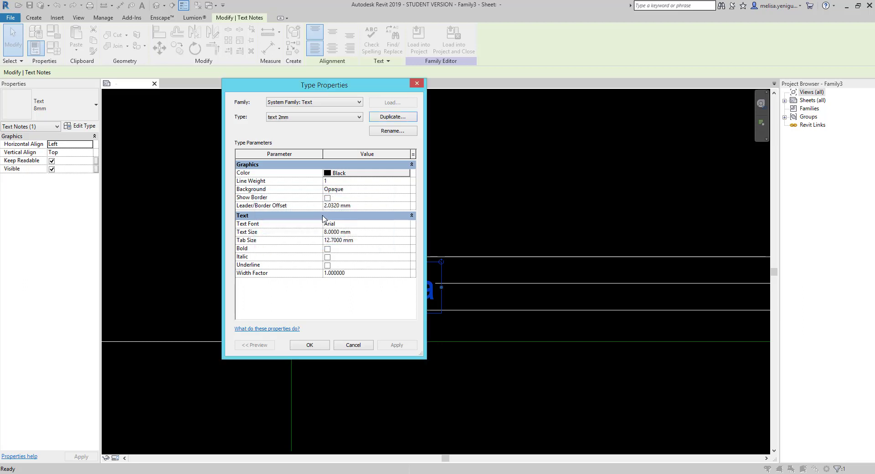
click(358, 232)
text(2)
key(Return)
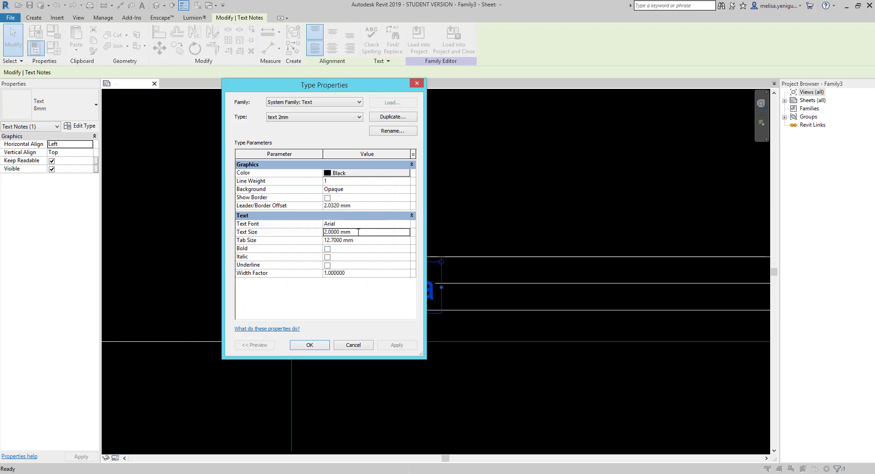
click(358, 205)
text(1.0000)
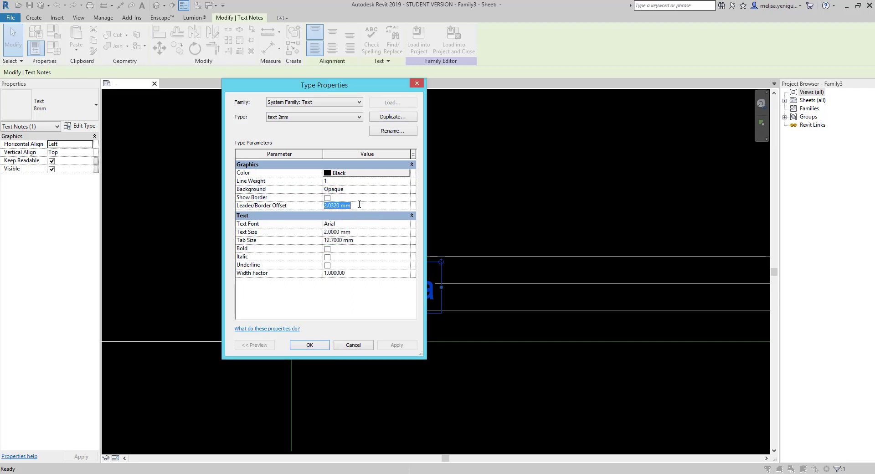
click(307, 346)
scroll(356, 274, up, 1)
- Move the name note up into the upper of the two small rows
scroll(352, 275, up, 2)
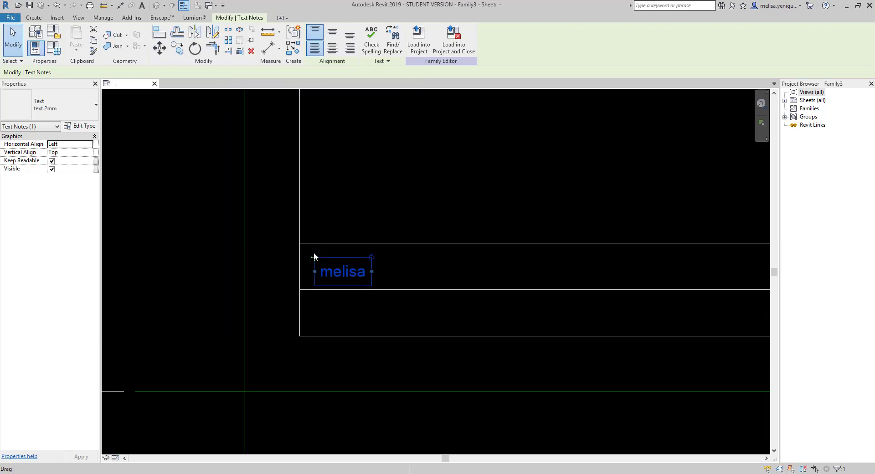
drag(314, 253, 303, 247)
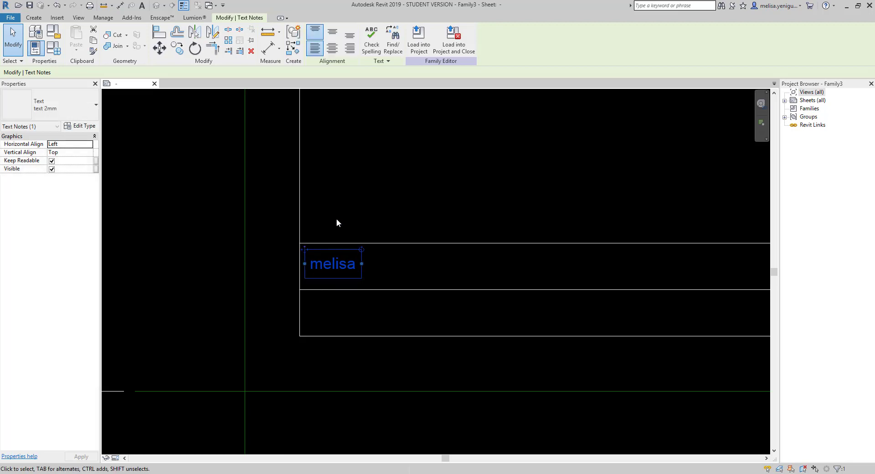
click(337, 218)
scroll(288, 260, down, 2)
scroll(328, 313, down, 1)
scroll(314, 292, up, 1)
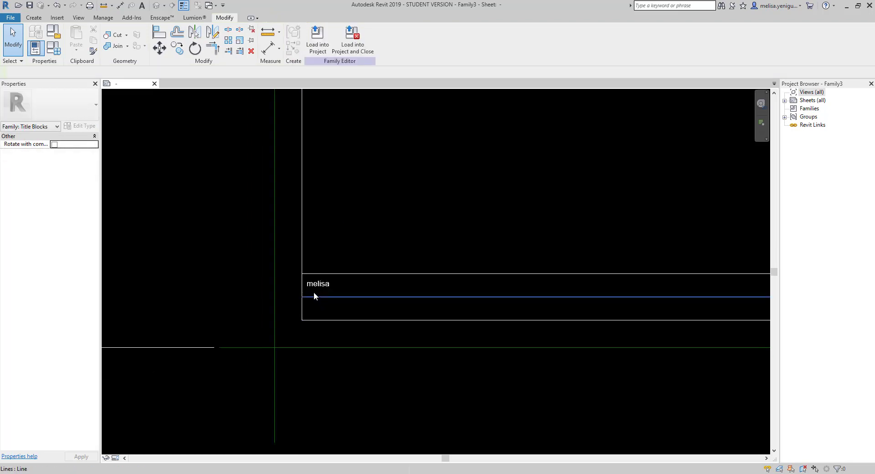
- Copy the name note from the upper row into the row below with CO
click(316, 291)
scroll(318, 290, up, 2)
key(r)
key(o)
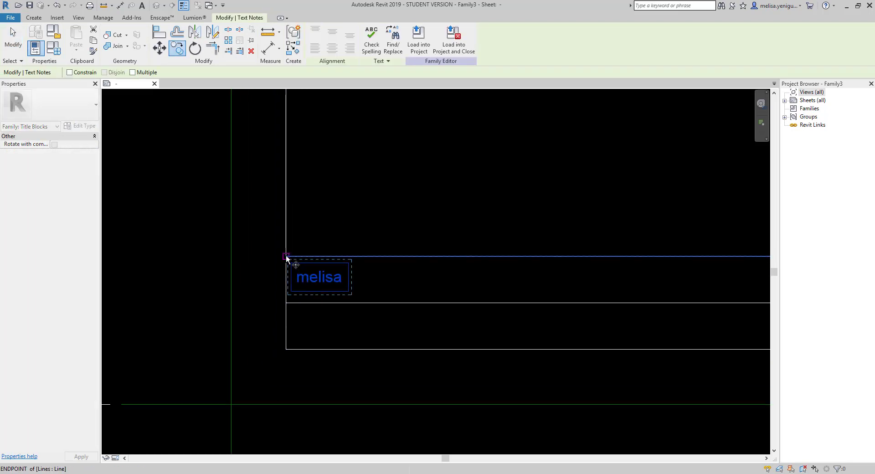
click(303, 256)
click(287, 303)
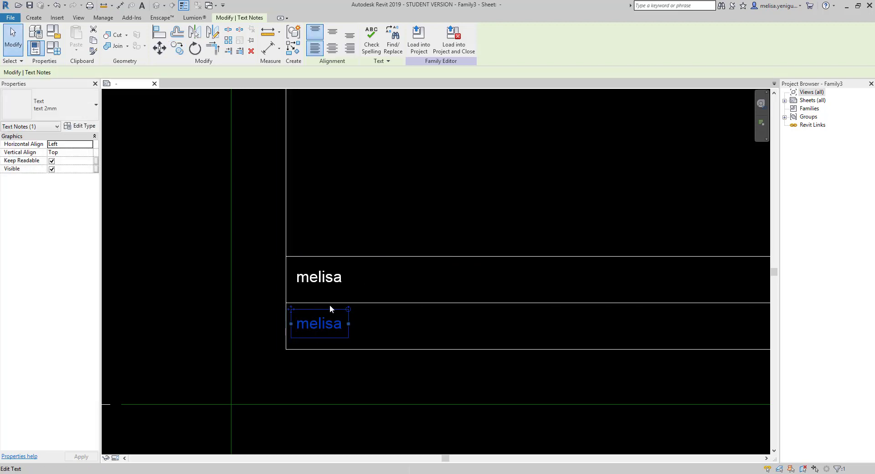
click(384, 308)
scroll(366, 310, down, 2)
scroll(351, 314, down, 3)
middle_drag(420, 307, 410, 346)
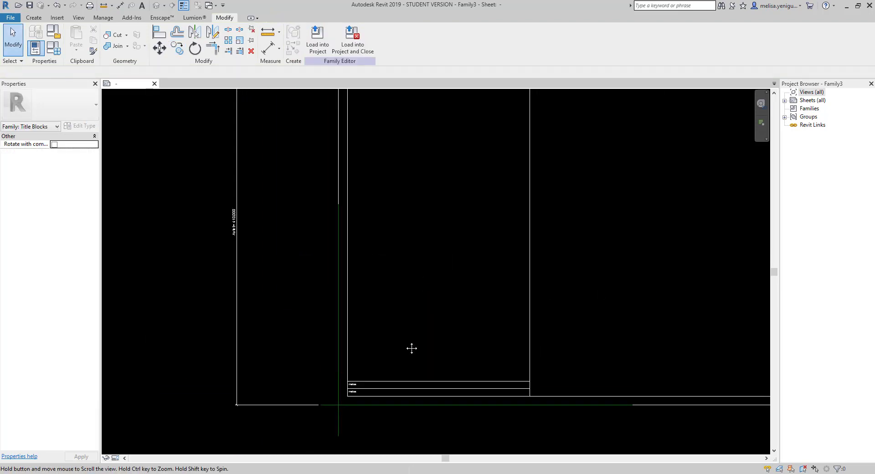
middle_drag(463, 384, 456, 310)
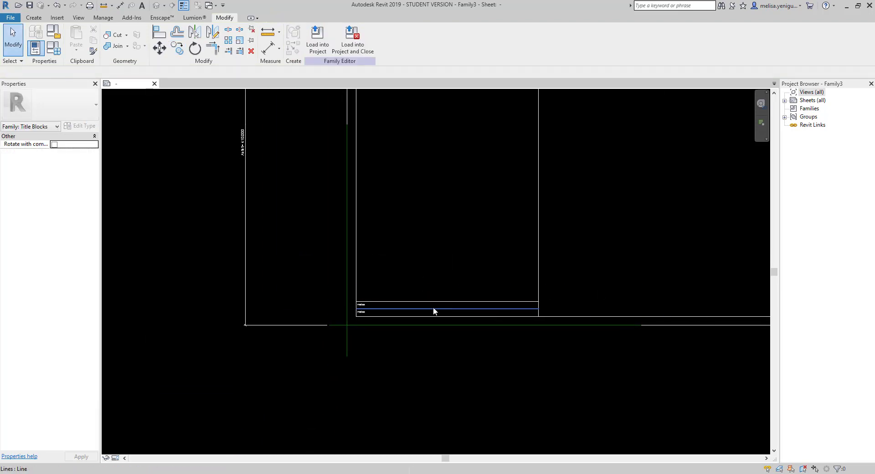
scroll(432, 308, up, 2)
- Copy the top row line 24 upward to form a taller row above the name strips
click(401, 296)
middle_drag(422, 284, 435, 311)
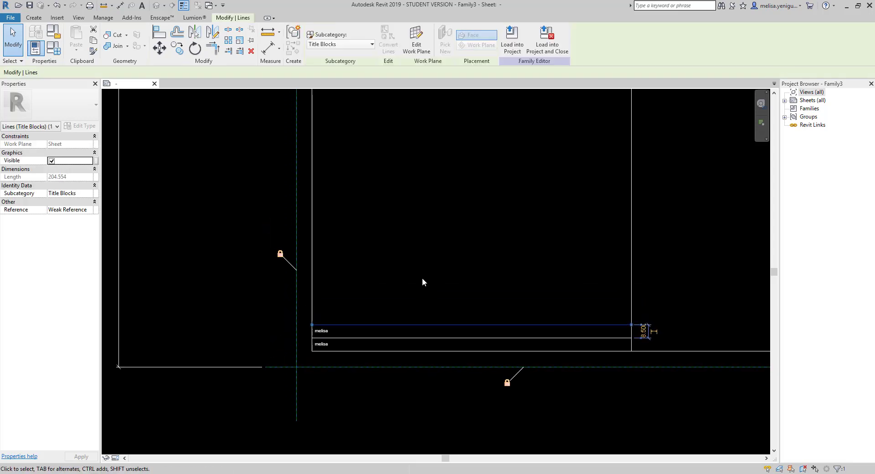
key(r)
key(o)
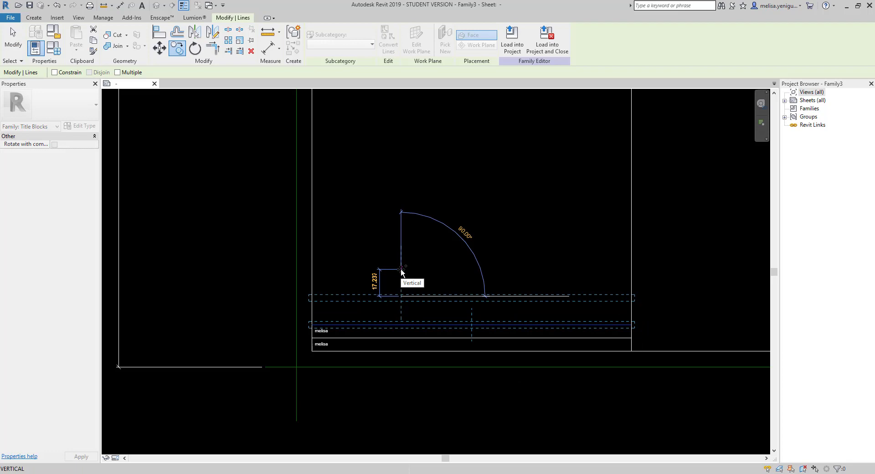
text(90)
key(Return)
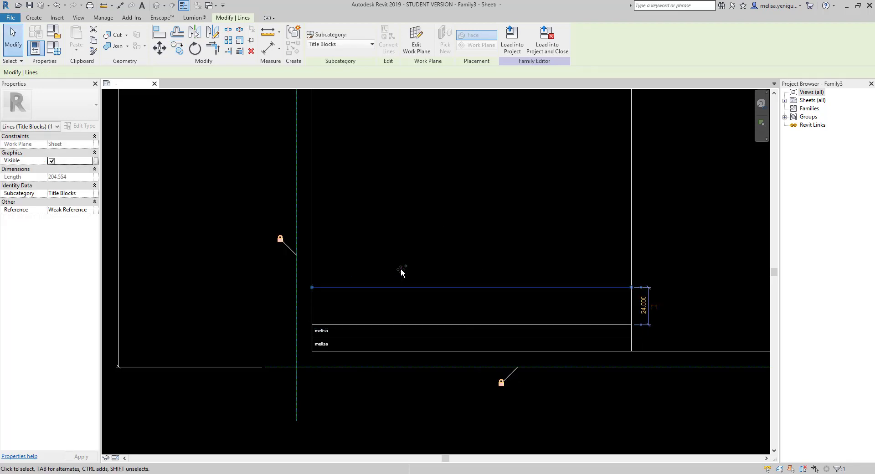
middle_drag(400, 272, 426, 270)
key(Escape)
scroll(402, 275, up, 2)
- Draw a vertical divider line in the tall title-block row
click(34, 17)
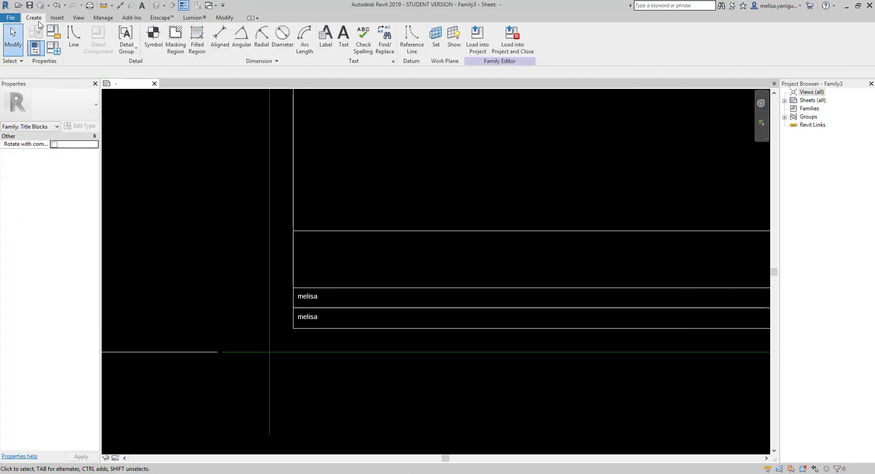
click(74, 36)
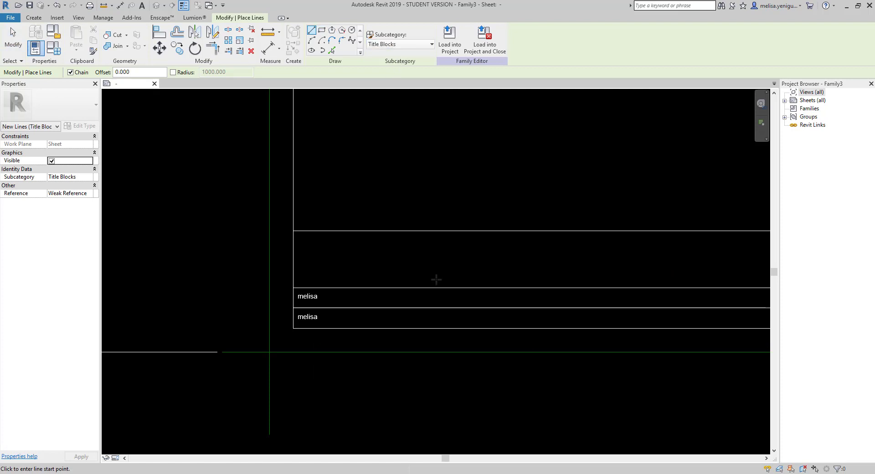
click(459, 231)
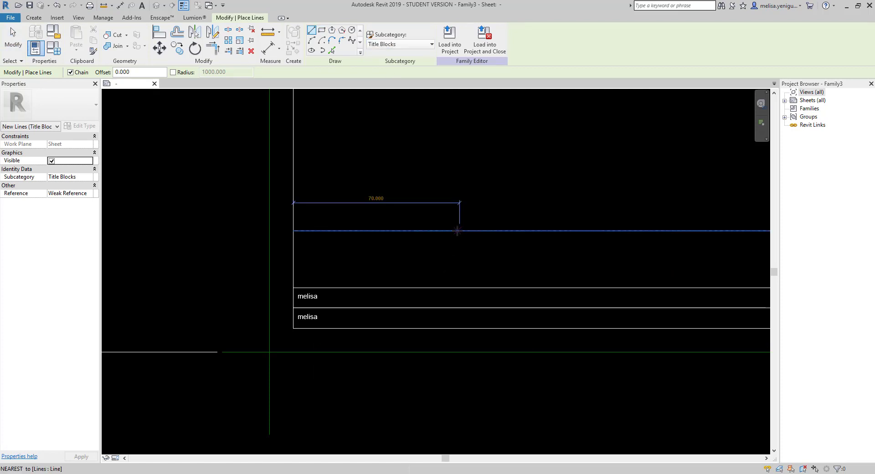
click(459, 288)
key(Escape)
key(Escape)
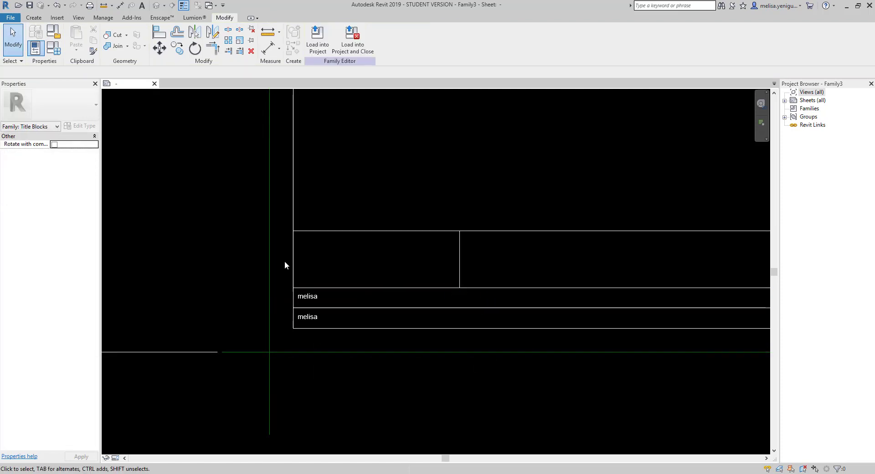
- Measure the distance from the left border to the new divider
click(460, 265)
key(Escape)
key(m)
key(e)
click(293, 257)
click(458, 255)
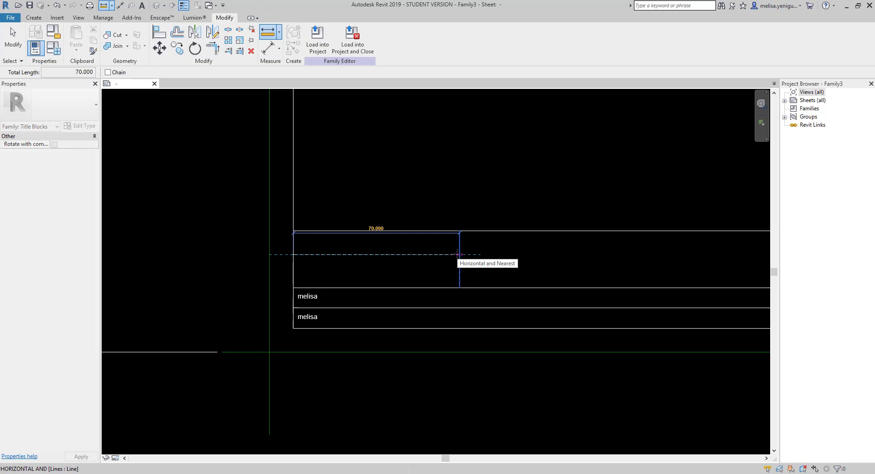
- Move the vertical divider 10 units with MV
key(Escape)
click(459, 256)
text(mv)
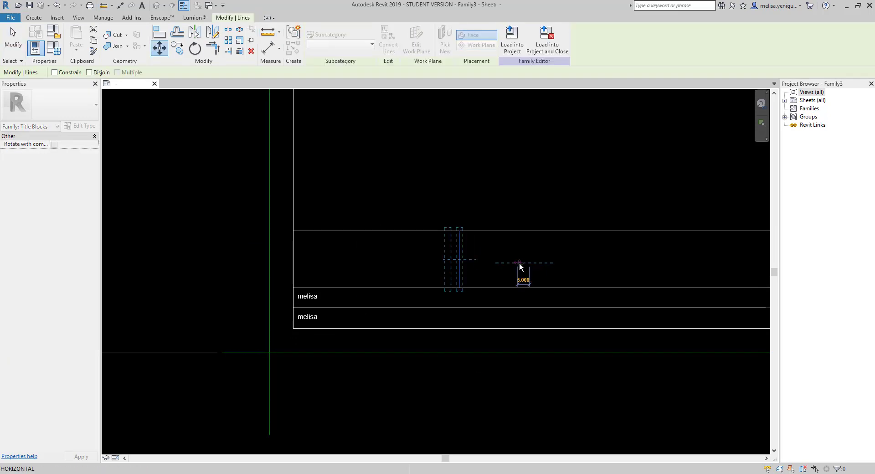
text(50)
key(BackSpace)
key(BackSpace)
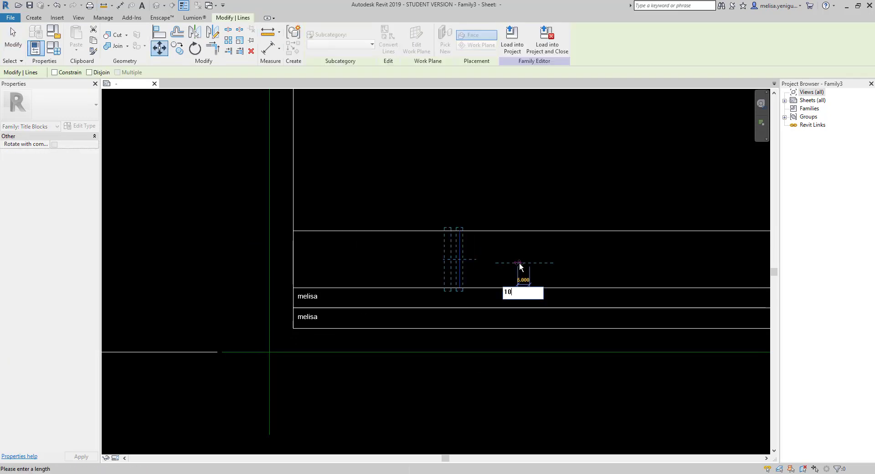
key(Return)
key(Escape)
- Re-measure from the border to confirm the divider now sits 60 away
key(m)
key(e)
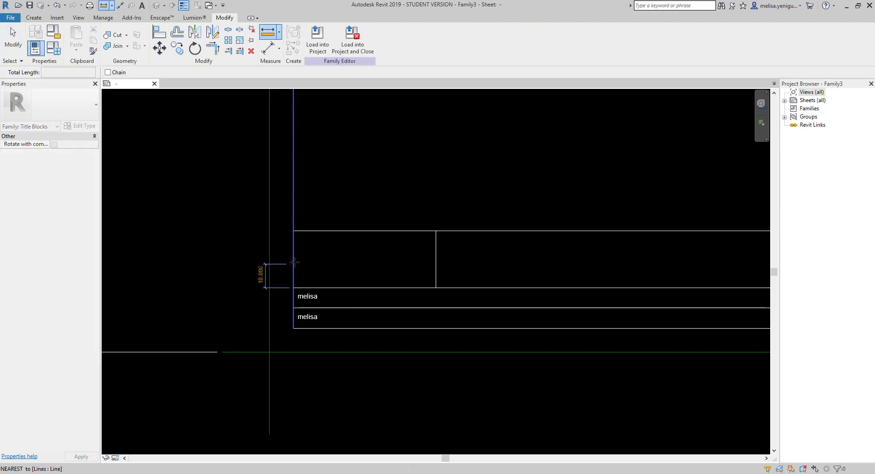
click(293, 242)
key(Escape)
key(Escape)
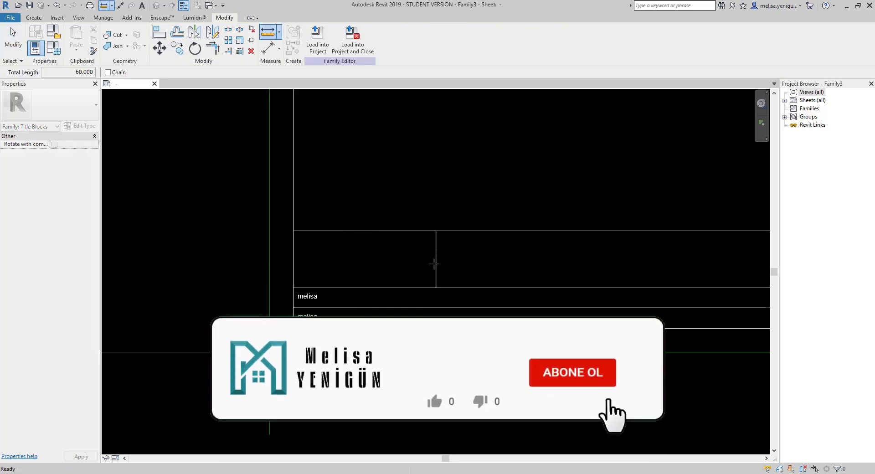
scroll(403, 250, down, 2)
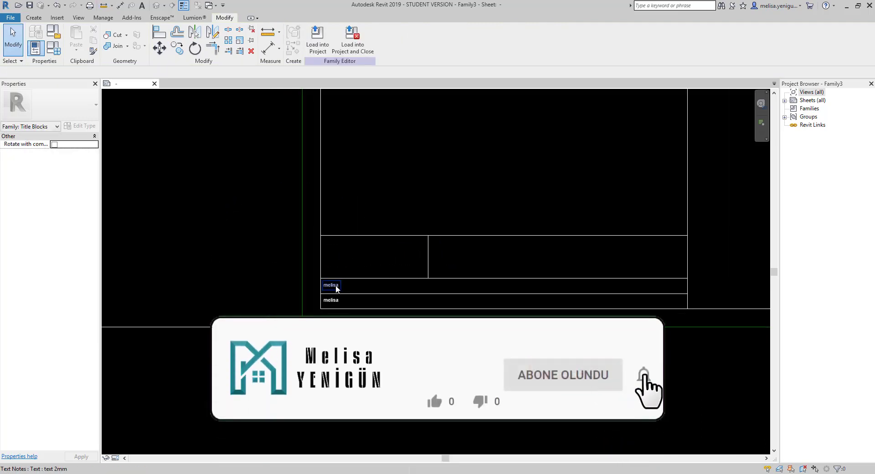
click(335, 297)
middle_drag(339, 292, 395, 292)
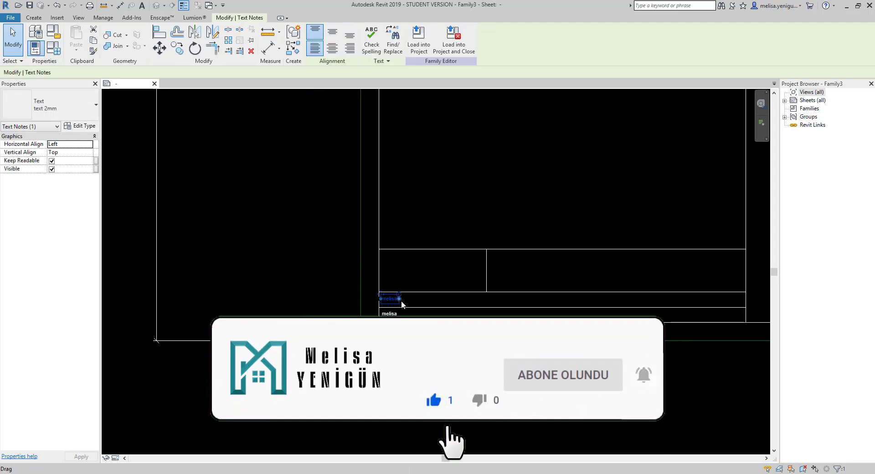
key(Escape)
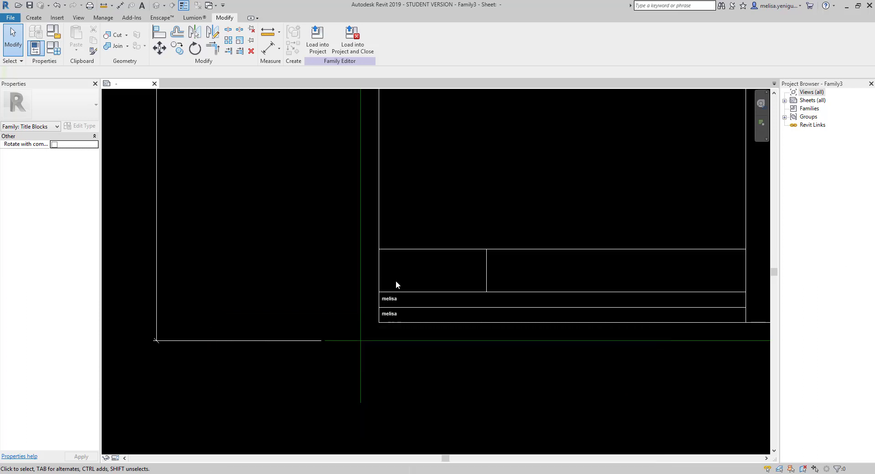
- Copy the melisa text note into the top-left of the left box
click(390, 297)
scroll(396, 300, up, 1)
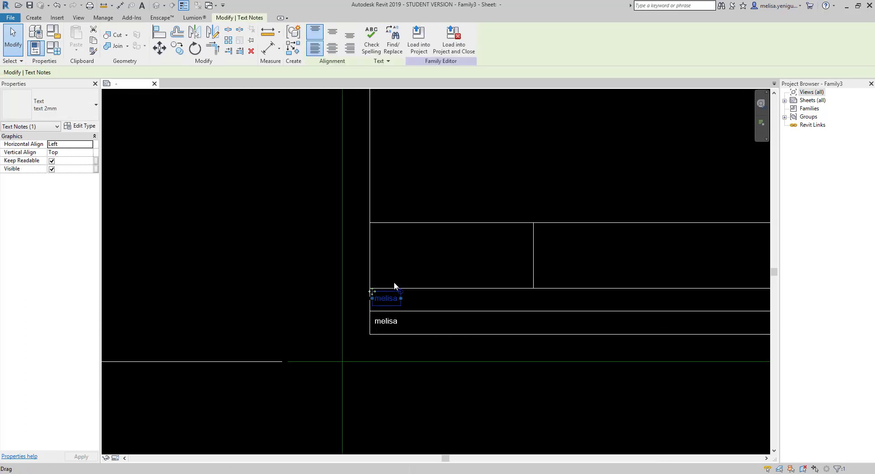
key(r)
key(o)
click(424, 288)
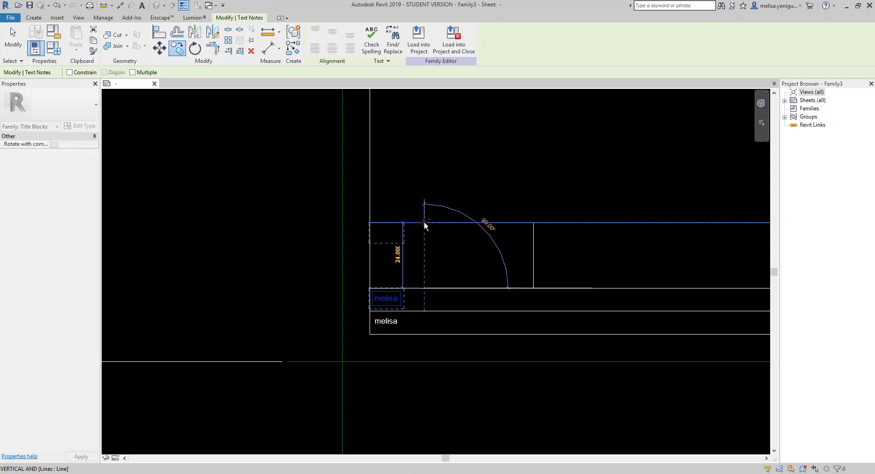
click(424, 224)
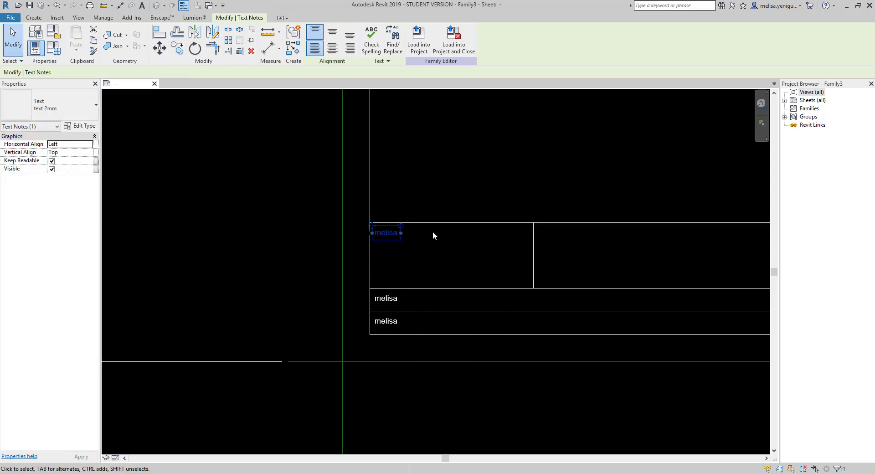
key(Escape)
- Edit the copied note's text to 'R No:'
scroll(390, 246, up, 1)
middle_drag(406, 248, 335, 247)
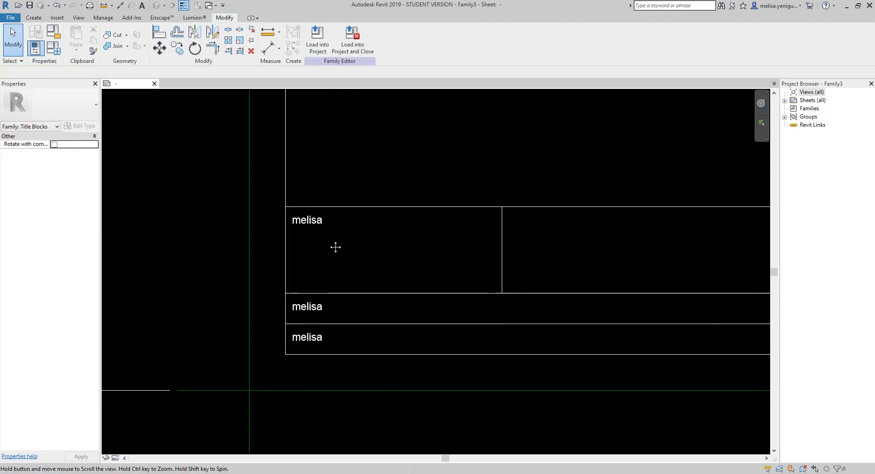
click(310, 220)
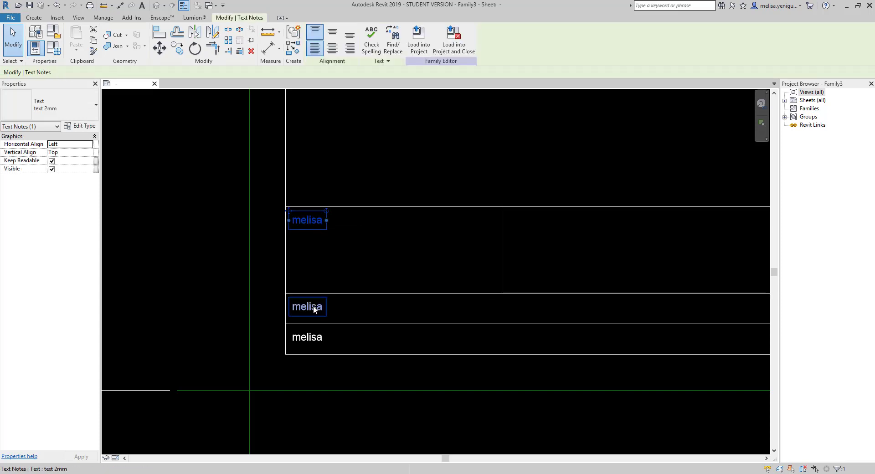
double_click(319, 227)
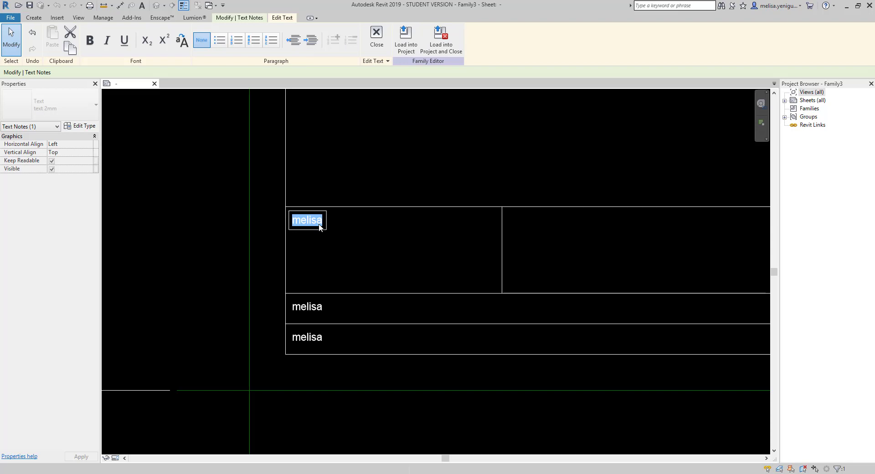
text(Revizyon)
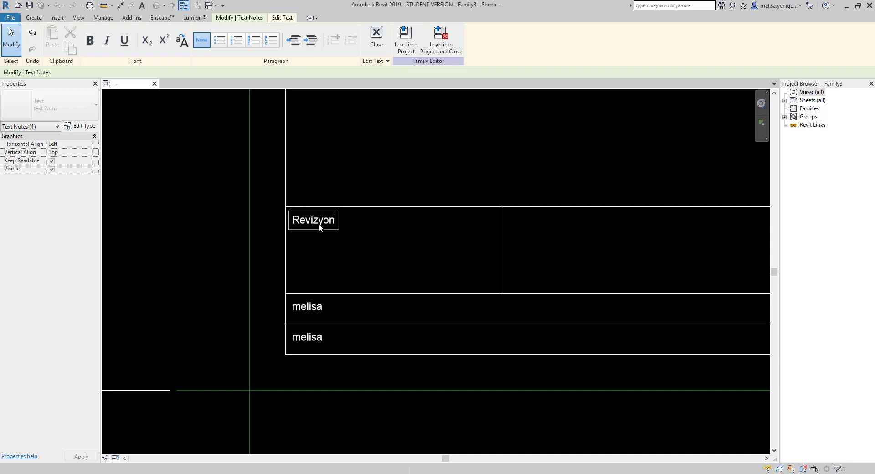
text( No:)
click(399, 237)
scroll(328, 243, down, 2)
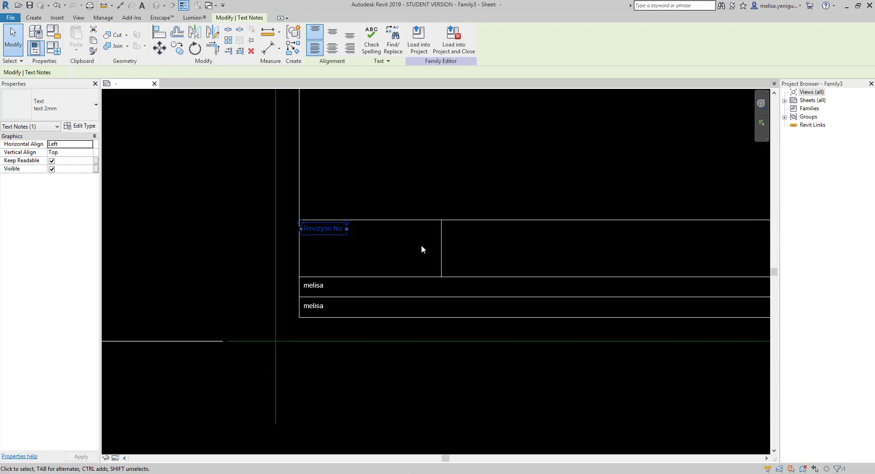
click(363, 243)
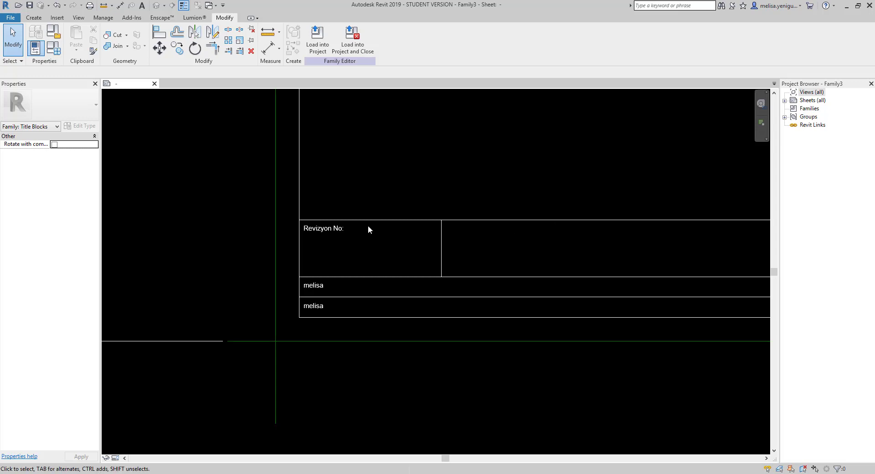
- Replace the label text with the bilingual 'Revision/Revizyon No.:'
double_click(327, 228)
key(ctrl+a)
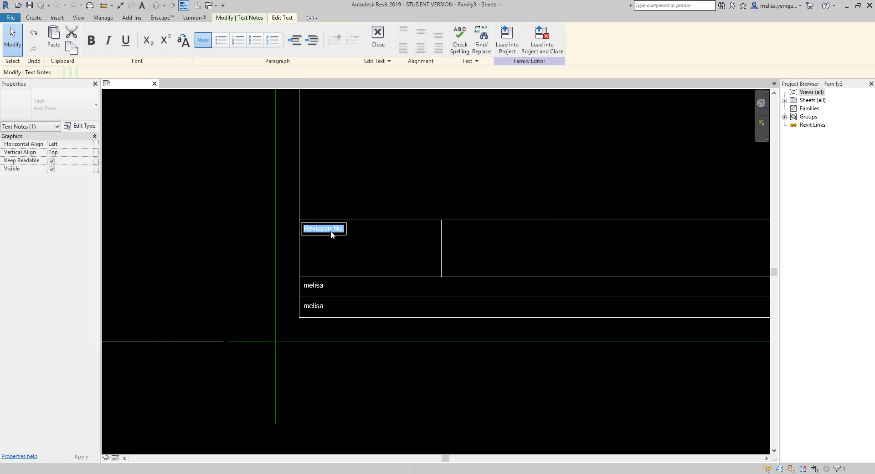
key(ctrl+v)
click(376, 250)
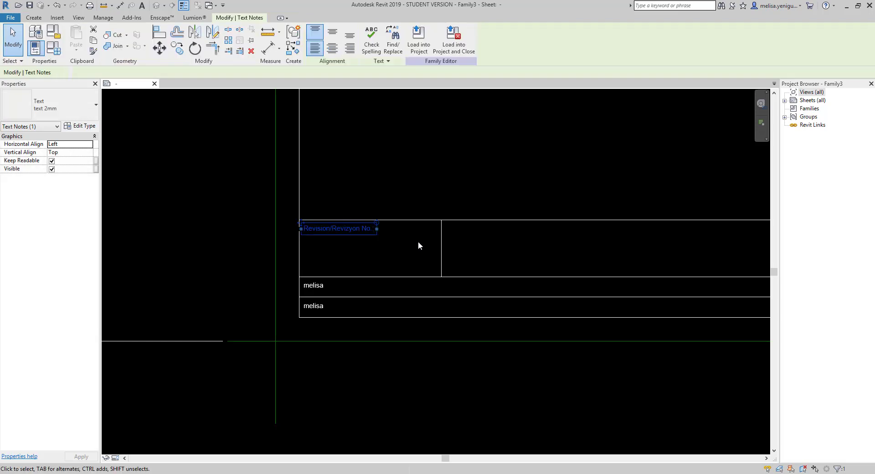
click(401, 247)
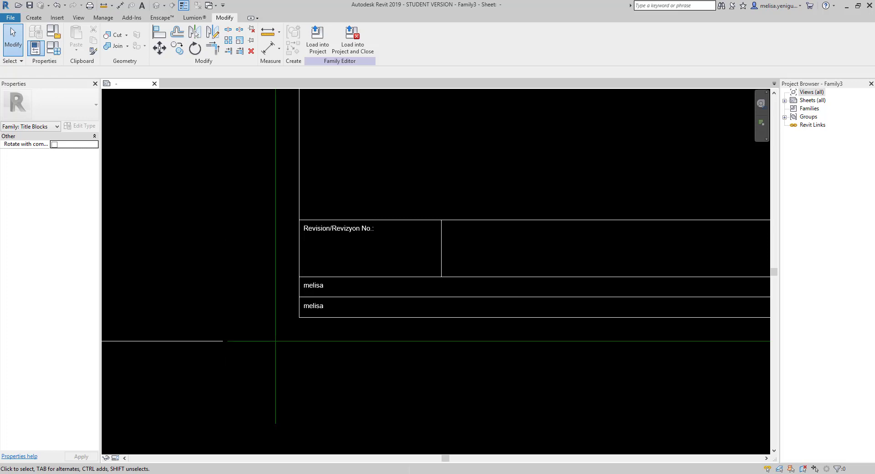
- Replace the first row's melisa text with the 'ALL DRAWINGS AND WRITTEN MATERIAL…' disclaimer
double_click(313, 285)
text(ALL DRAWINGS AND WRITTEN MATERIAL APPEARING HEREIN CONSTITUTE ORIGINAL AND UNPUBLISHED WORK OF THE DESIGNER)
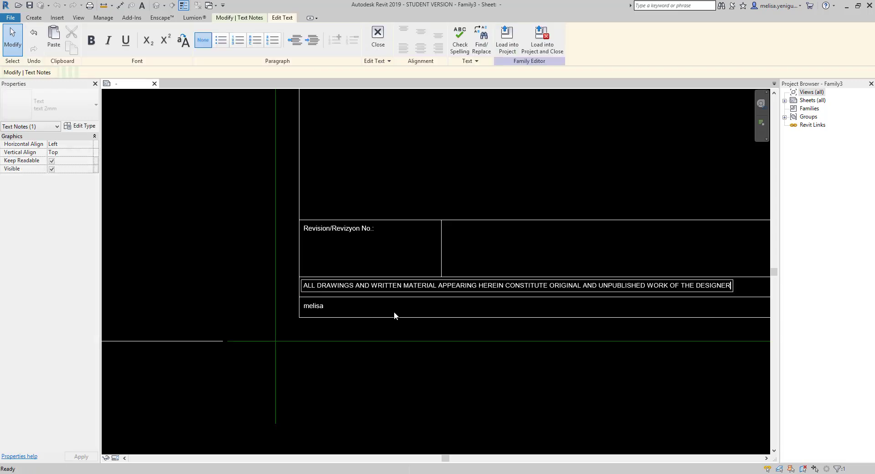
click(387, 310)
click(327, 301)
scroll(324, 283, up, 2)
click(325, 283)
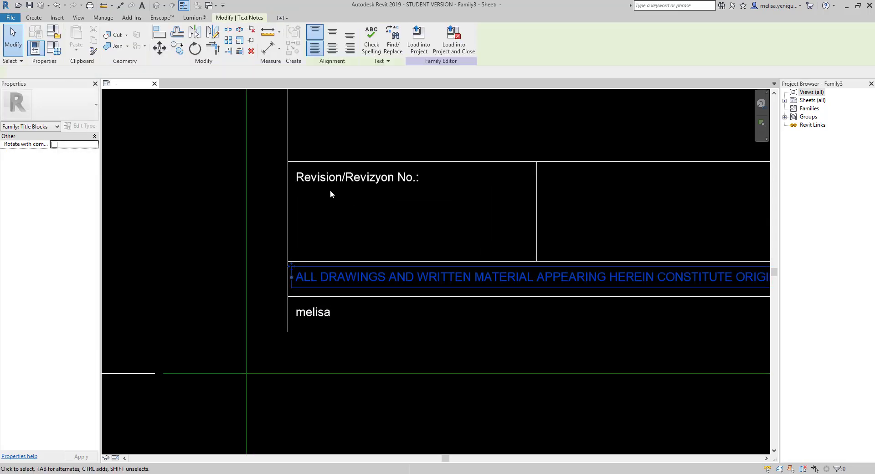
click(330, 178)
click(346, 279)
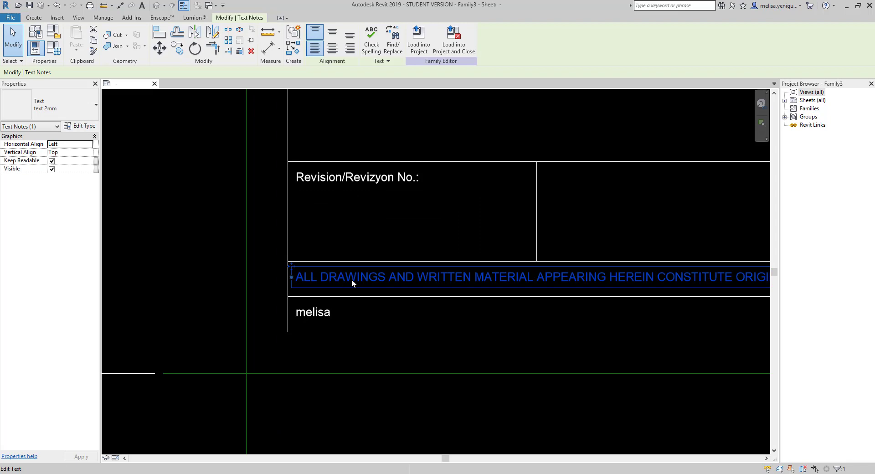
- Create a new text type named 'text 1mm' with a 1 mm text size
click(88, 128)
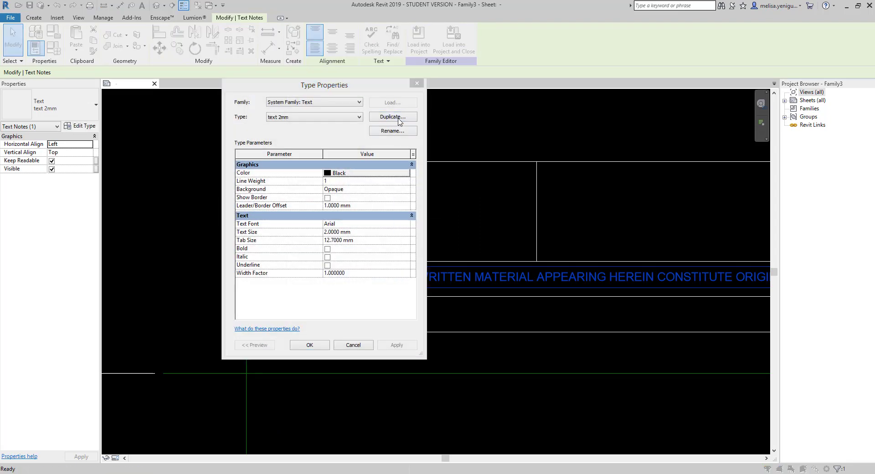
click(393, 117)
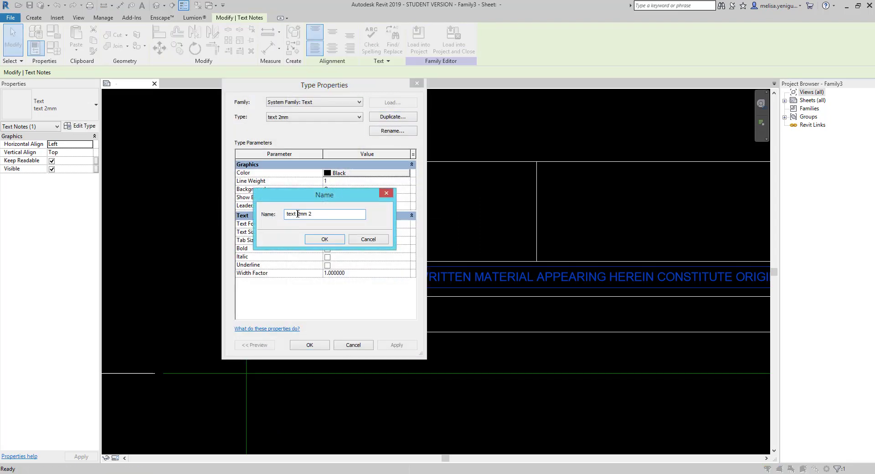
text(1)
drag(314, 214, 309, 214)
key(BackSpace)
click(323, 239)
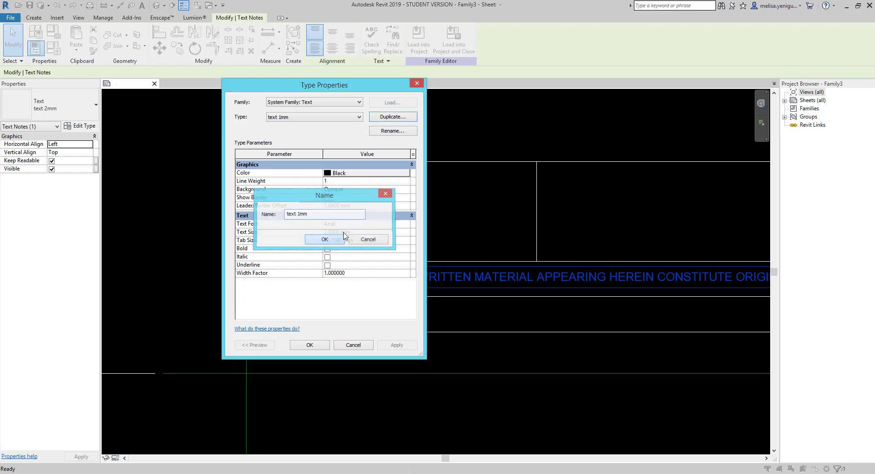
click(360, 232)
text(1)
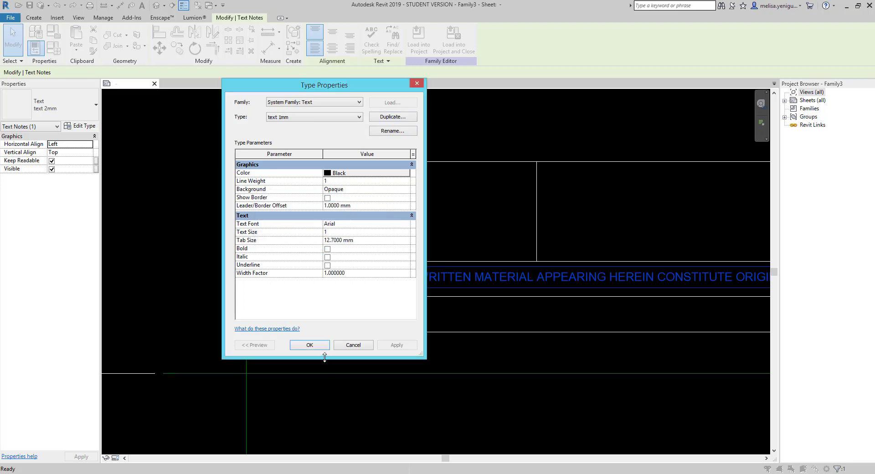
click(309, 345)
- Widen the disclaimer text box to the right
click(341, 179)
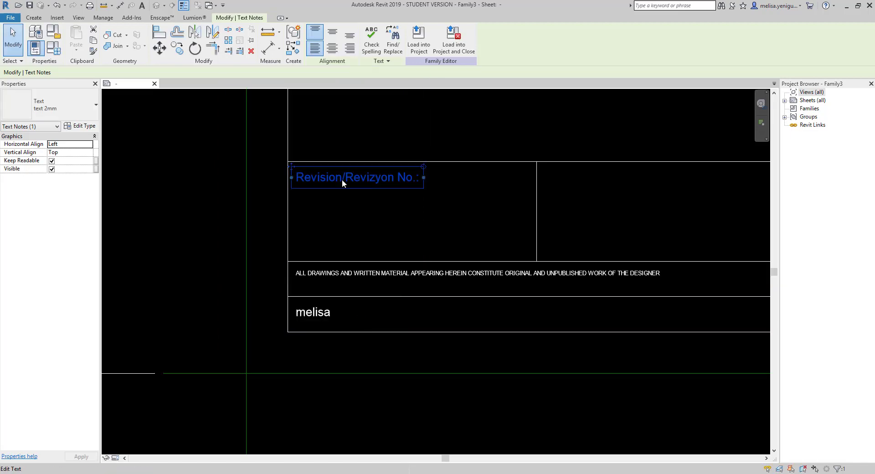
click(342, 282)
middle_drag(378, 278, 414, 269)
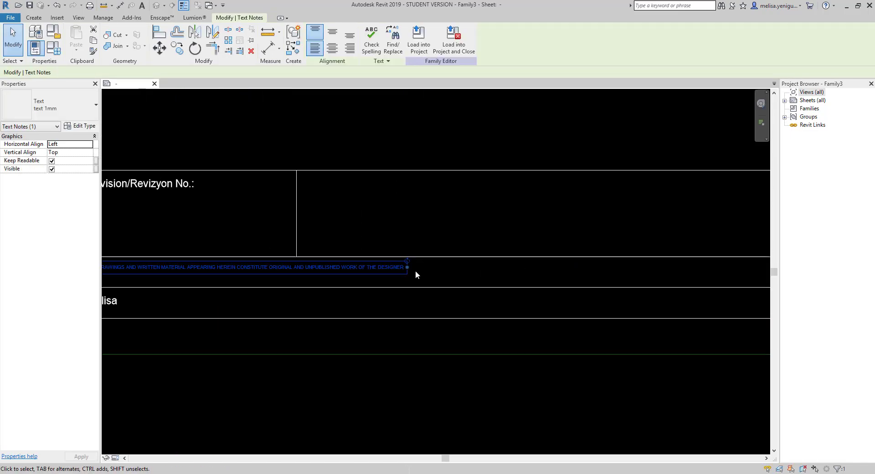
scroll(416, 273, down, 2)
mouse_move(410, 268)
mouse_down()
mouse_move(550, 235)
mouse_move(654, 235)
mouse_up()
scroll(626, 248, down, 1)
scroll(592, 254, down, 1)
scroll(463, 255, down, 1)
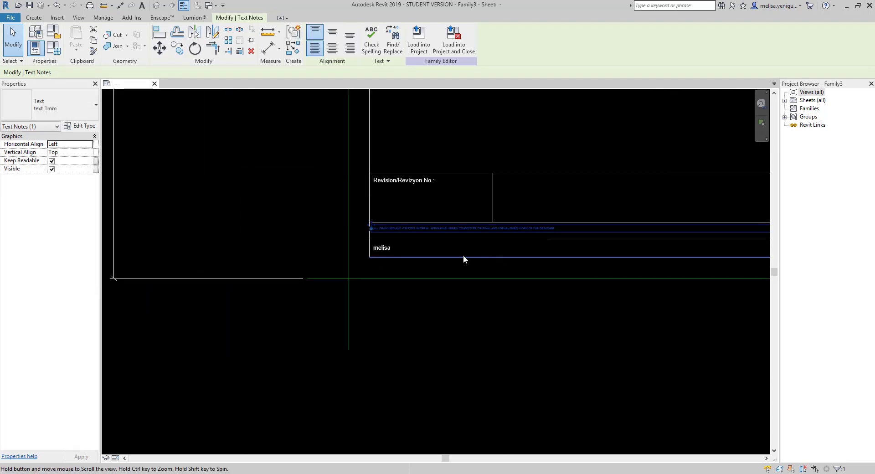
scroll(370, 229, up, 2)
scroll(360, 235, up, 2)
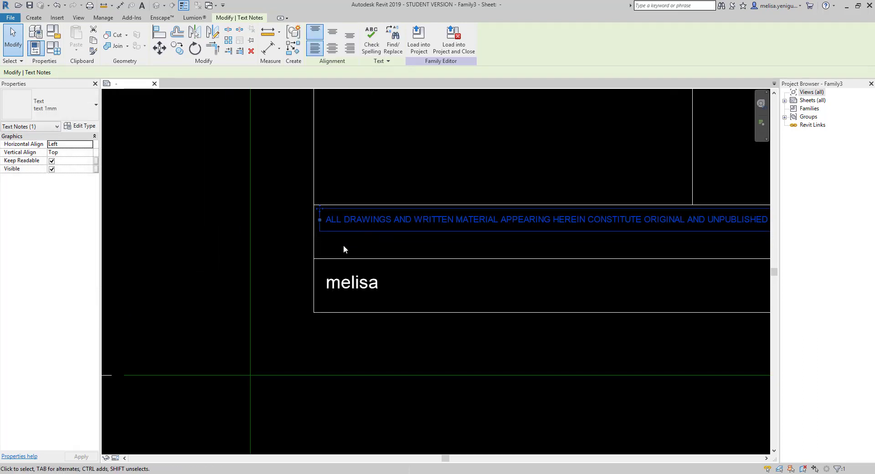
scroll(328, 242, down, 2)
click(412, 265)
scroll(424, 251, down, 1)
scroll(428, 247, down, 1)
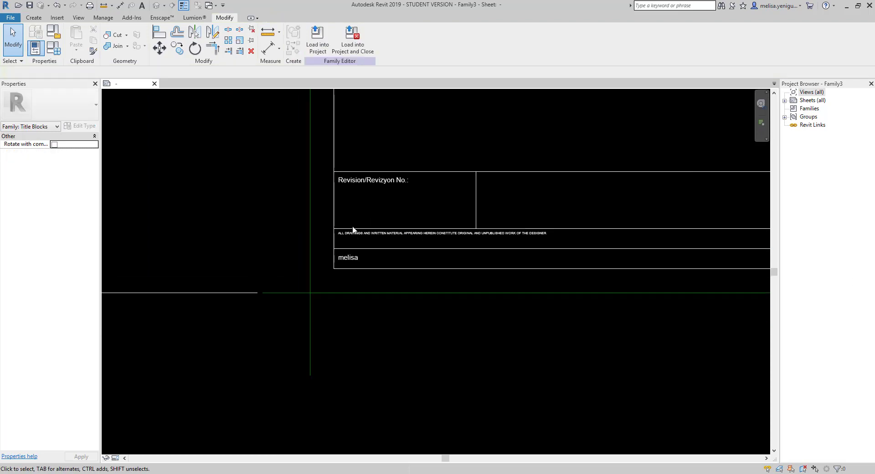
- Switch the disclaimer note to the 'text 2mm' type
click(354, 238)
scroll(354, 238, up, 2)
click(81, 109)
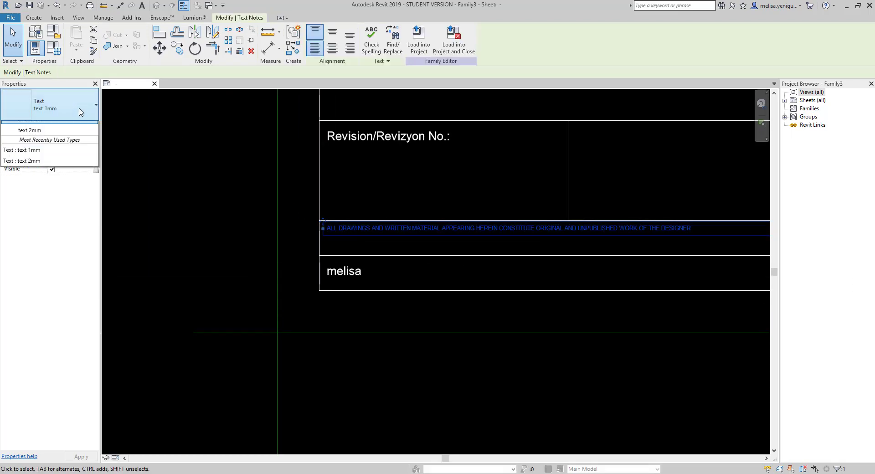
click(28, 191)
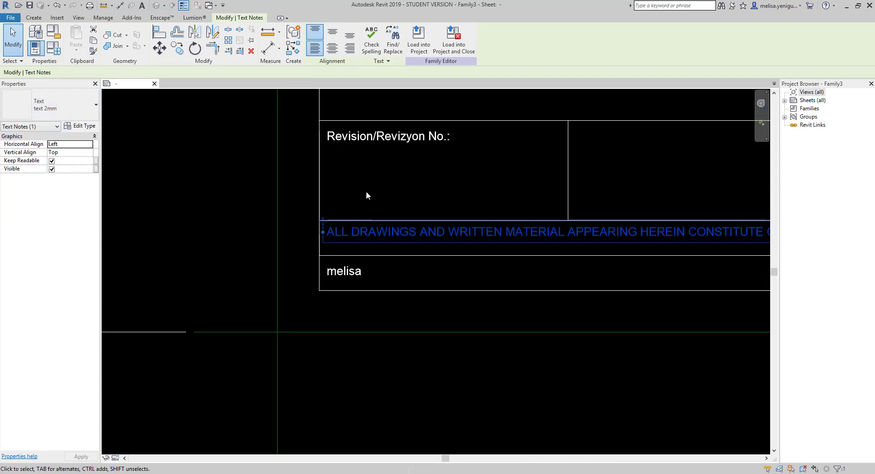
click(240, 219)
scroll(329, 231, down, 1)
scroll(325, 241, down, 1)
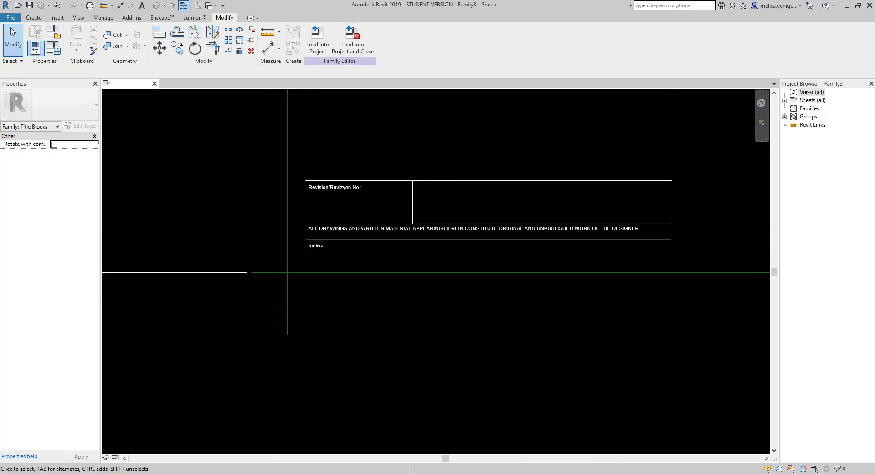
scroll(337, 233, up, 2)
click(331, 225)
scroll(331, 225, up, 1)
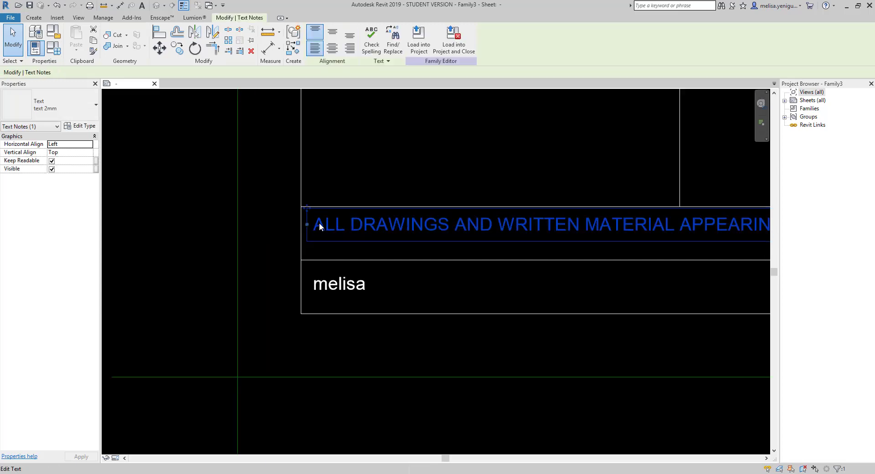
scroll(319, 223, up, 1)
- Copy the disclaimer note just below the original, nudged up slightly
drag(304, 202, 293, 248)
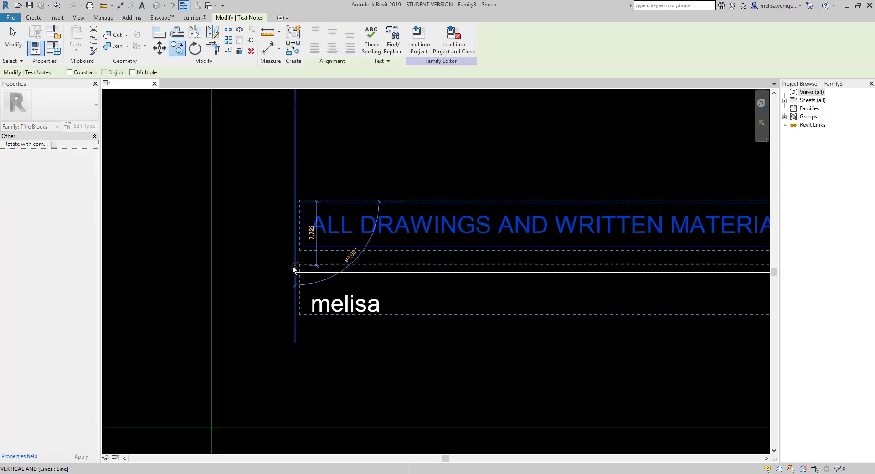
click(293, 238)
key(Up)
key(Up)
key(Up)
key(Up)
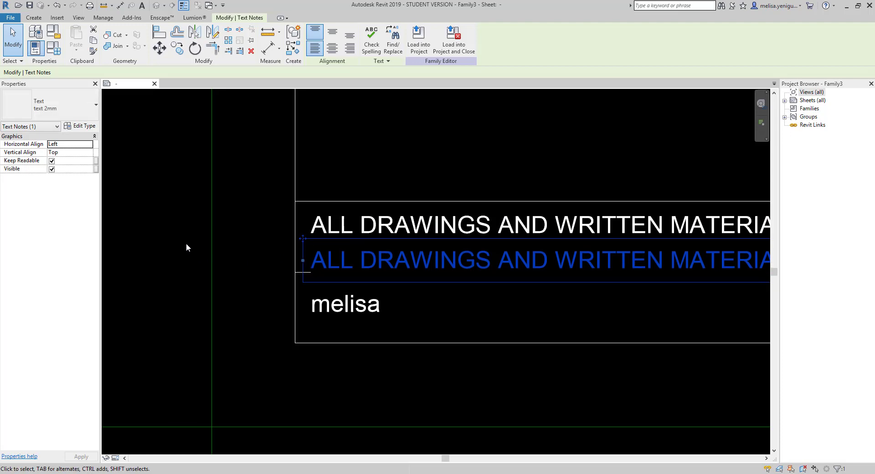
key(Up)
key(Up)
key(Up)
key(Up)
click(257, 269)
scroll(332, 297, down, 2)
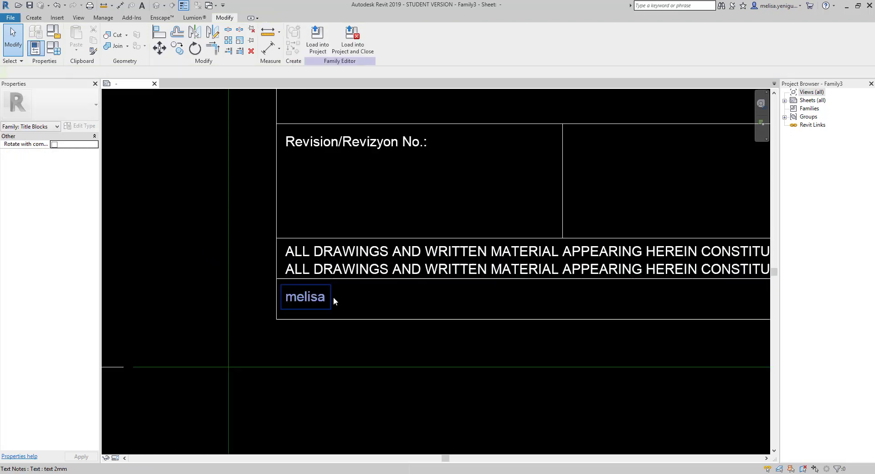
scroll(326, 278, down, 2)
scroll(355, 290, up, 2)
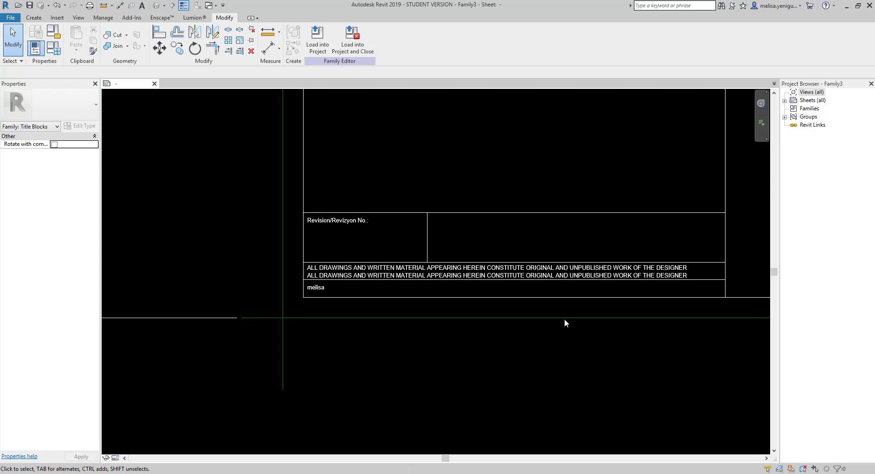
- Replace the lower note's text with the disclaimer's second sentence
double_click(375, 275)
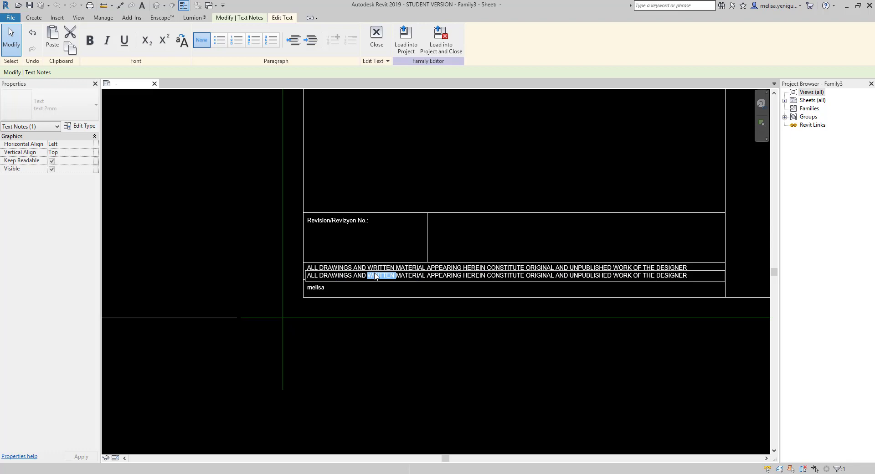
key(ctrl+a)
key(ctrl+v)
click(381, 293)
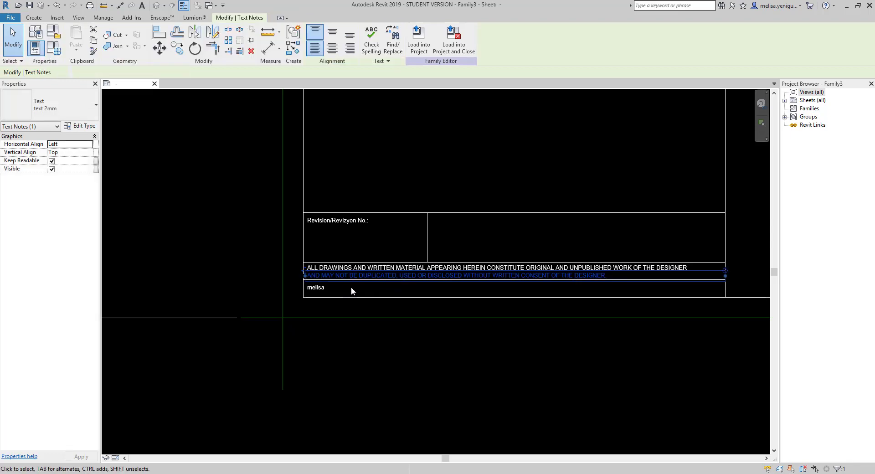
- Delete the placeholder name note
click(322, 289)
scroll(340, 304, up, 1)
key(Delete)
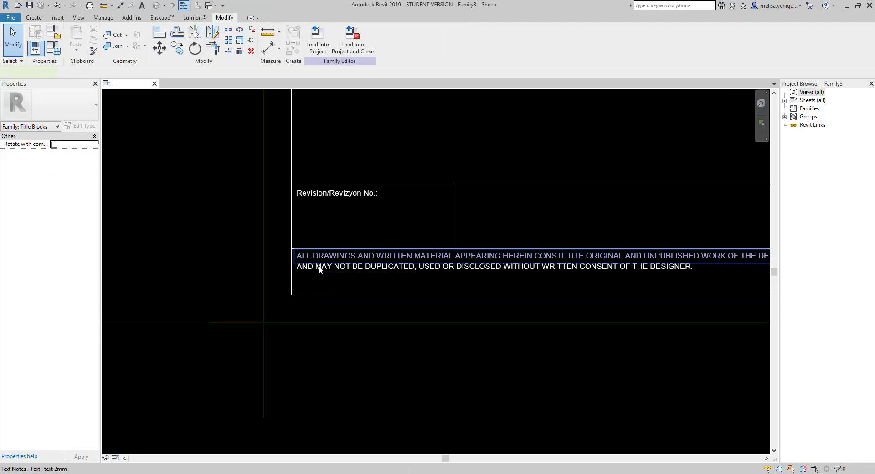
- Select both disclaimer lines and start copying them, picking a base point
click(314, 266)
ctrl+click(307, 268)
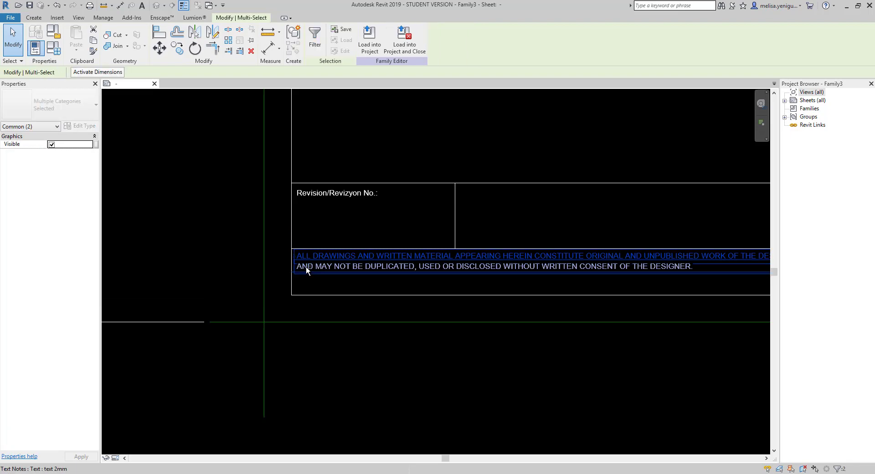
click(663, 277)
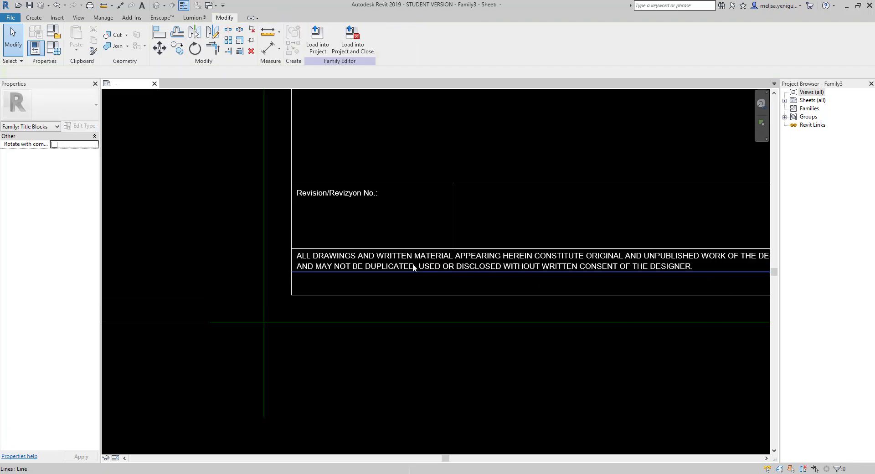
click(396, 266)
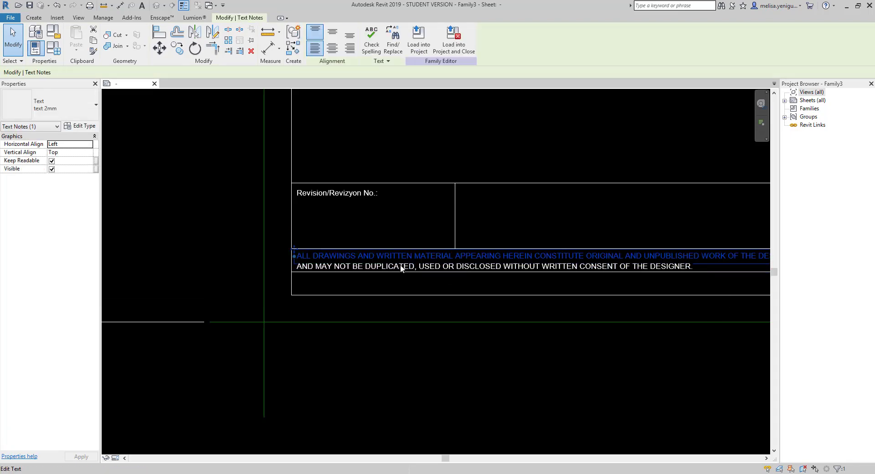
ctrl+click(410, 269)
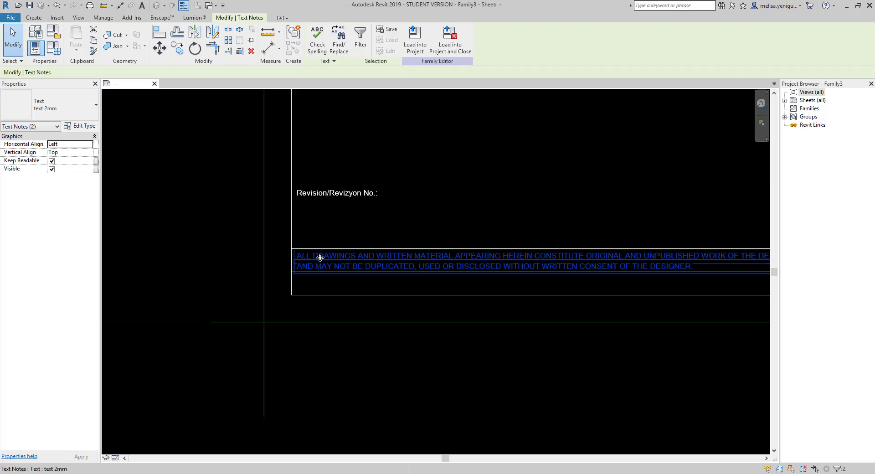
key(c)
key(o)
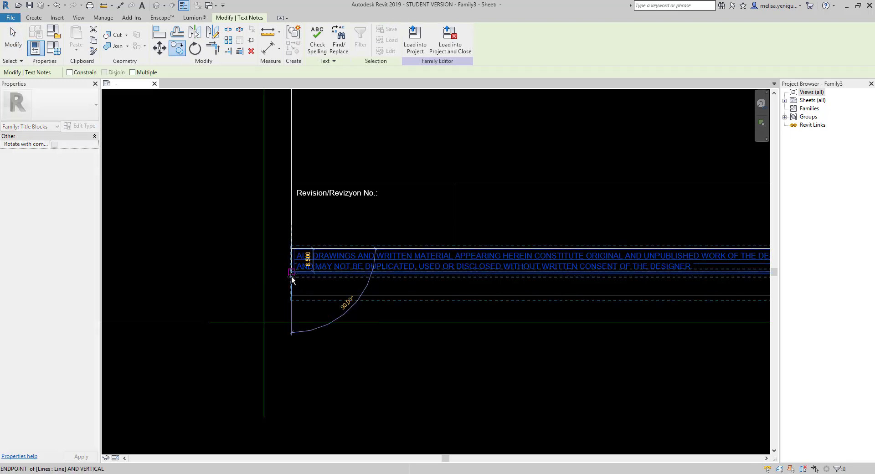
scroll(292, 279, up, 2)
click(292, 267)
- Place the copy one row lower and replace its first line with 'BURADA GÖRÜLEN ÇİZİMLER…'
click(533, 321)
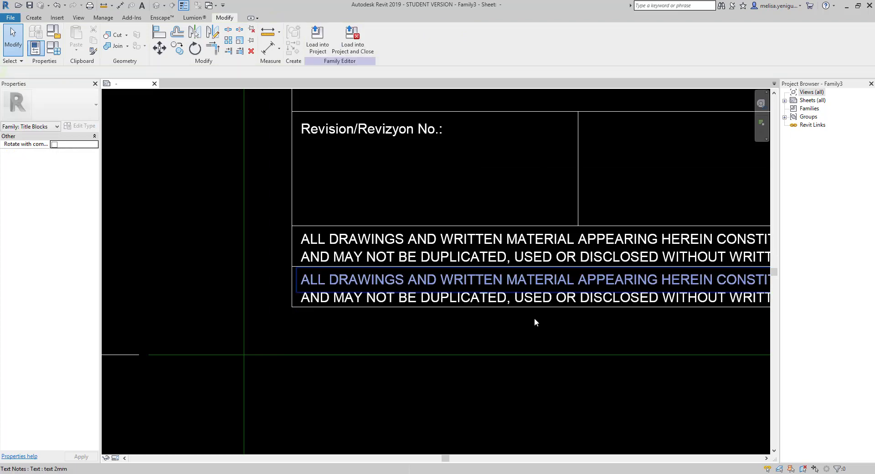
scroll(534, 321, down, 2)
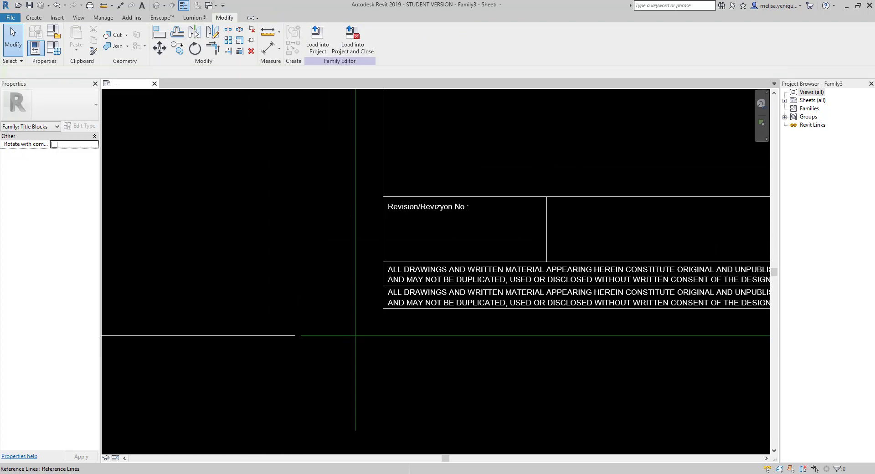
double_click(452, 294)
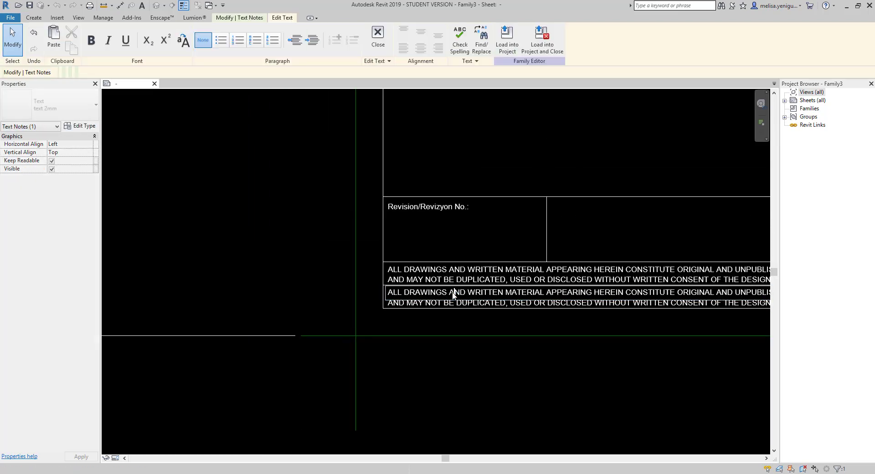
triple_click(453, 294)
key(ctrl+v)
click(420, 321)
middle_drag(416, 322, 533, 303)
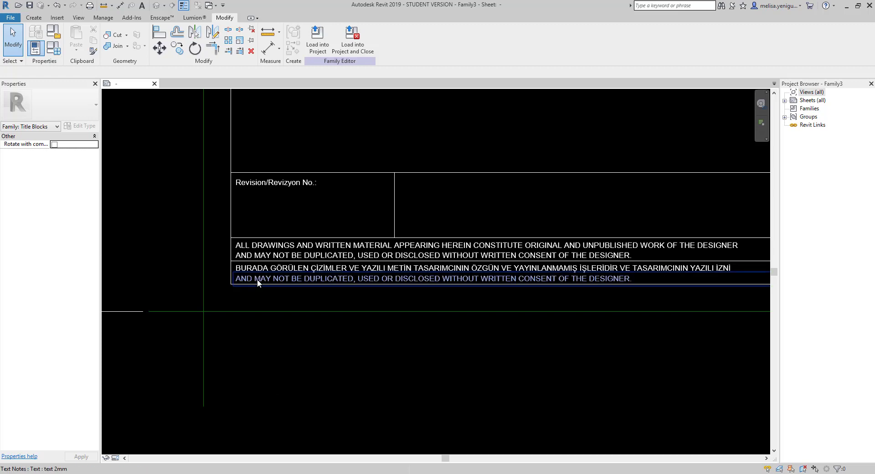
- Replace the copy's second line with the Turkish continuation
double_click(257, 278)
key(ctrl+v)
click(500, 299)
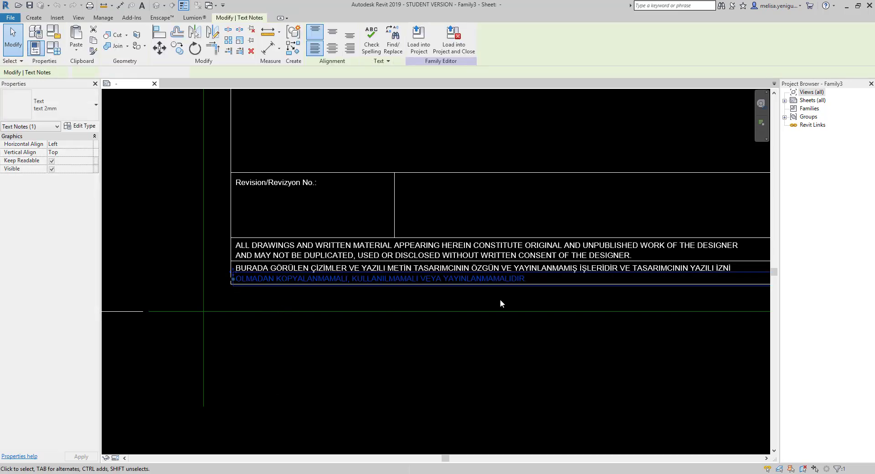
click(392, 300)
scroll(485, 321, down, 3)
scroll(375, 271, up, 1)
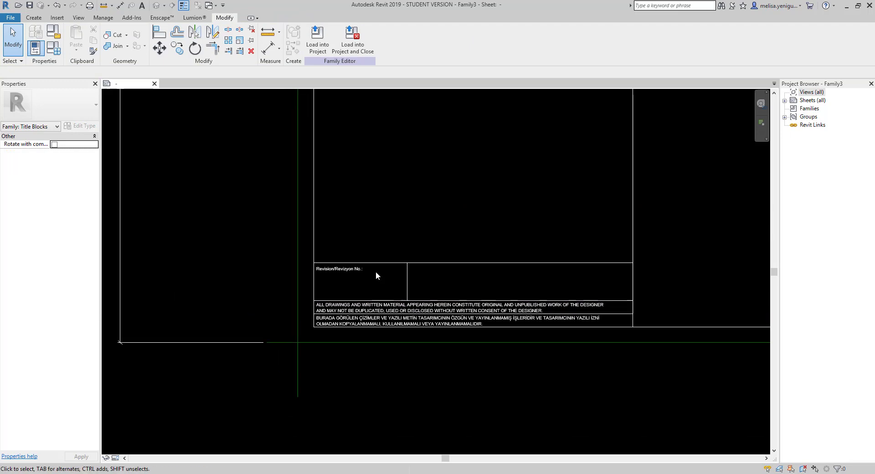
scroll(455, 267, up, 2)
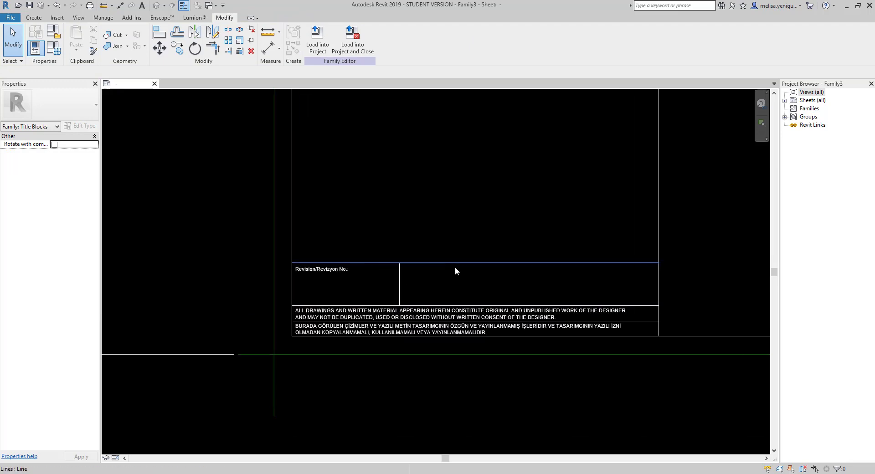
click(301, 271)
scroll(278, 269, up, 2)
- Copy the revision label into the right cell and change it to 'Drawing/Çizim No.'
click(258, 258)
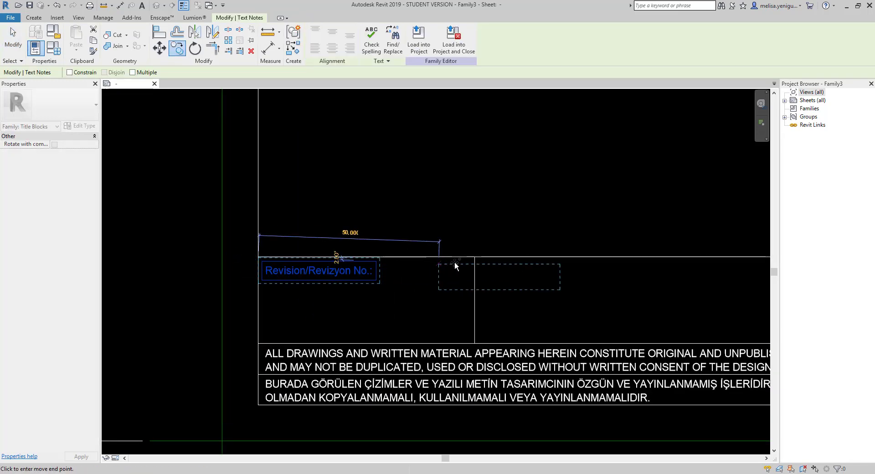
click(475, 257)
scroll(449, 273, down, 2)
key(Escape)
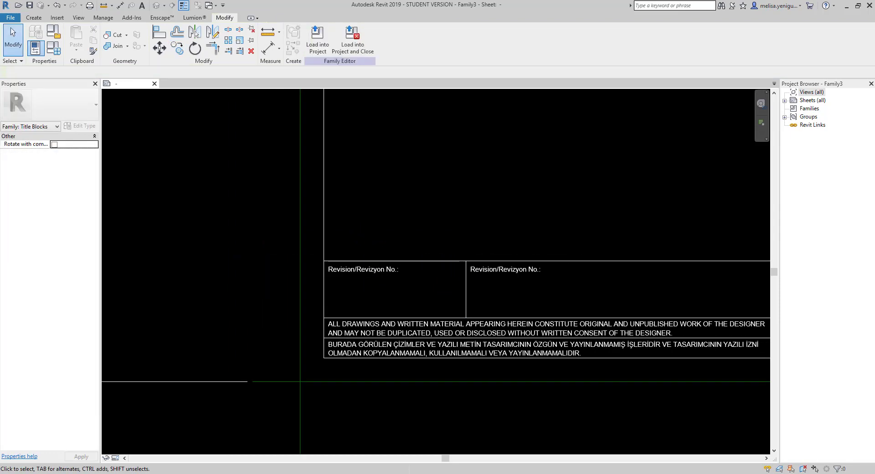
click(505, 269)
click(504, 268)
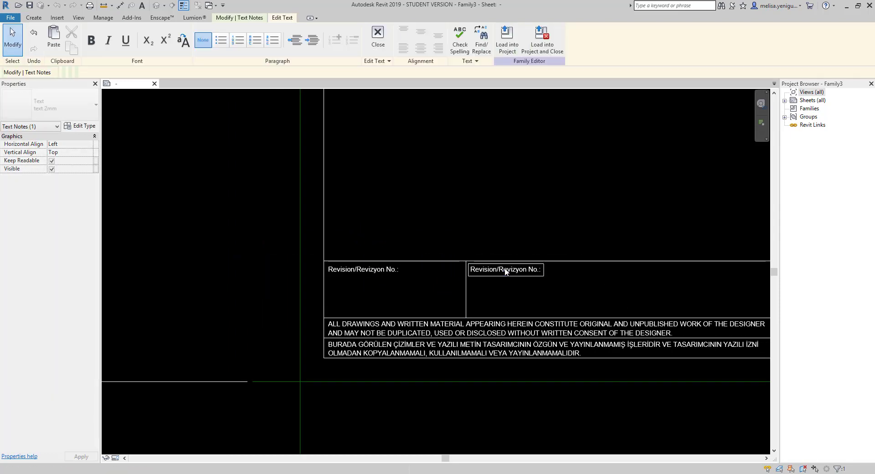
key(ctrl+v)
click(532, 299)
click(505, 289)
scroll(492, 277, down, 2)
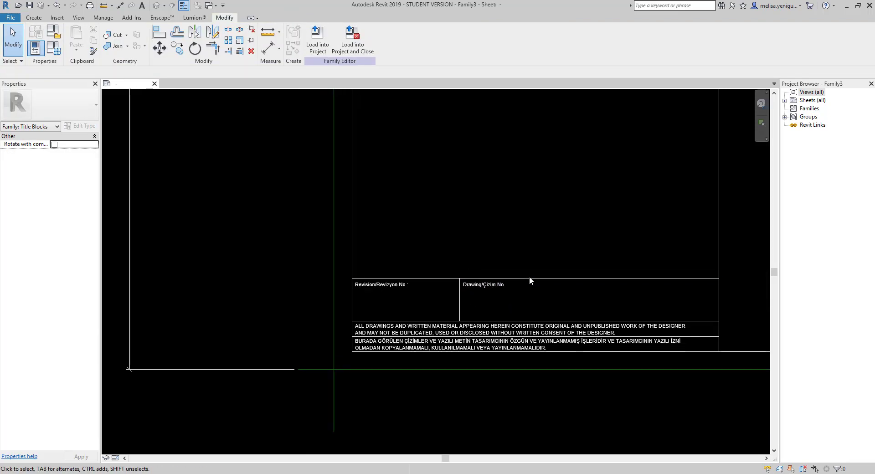
key(ctrl+v)
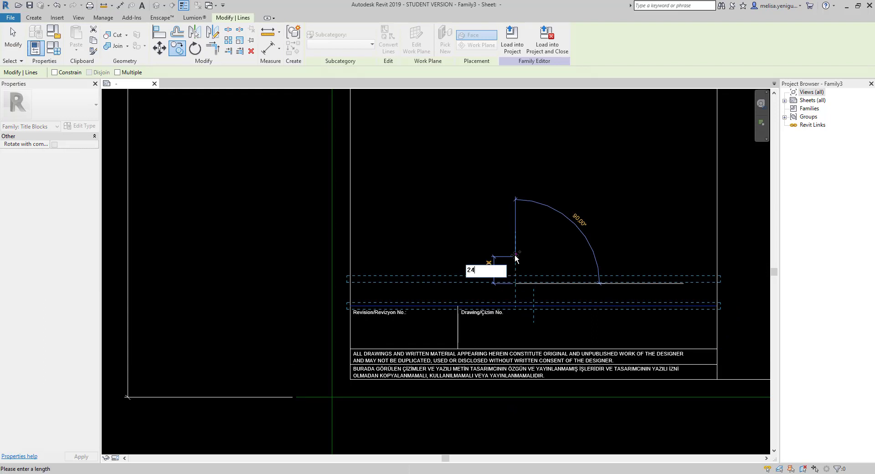
- Select the new row line and the cell divider, cancelling an accidental rotation
click(515, 254)
click(454, 322)
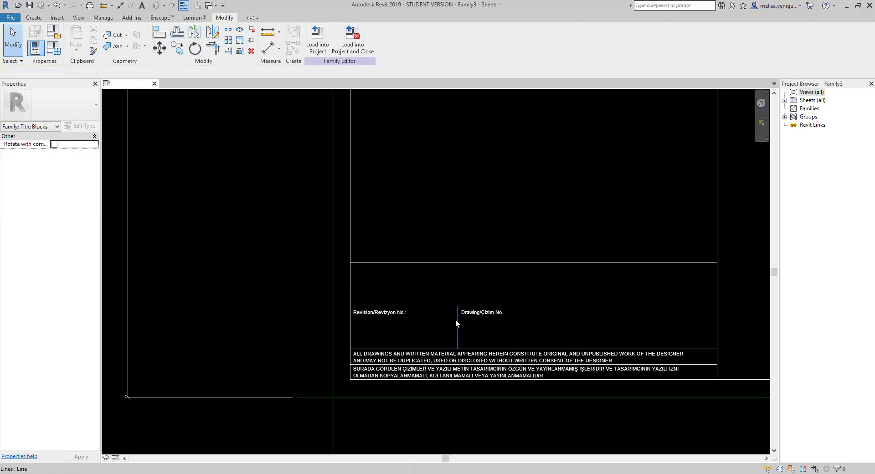
click(457, 321)
key(r)
key(o)
click(541, 348)
key(Escape)
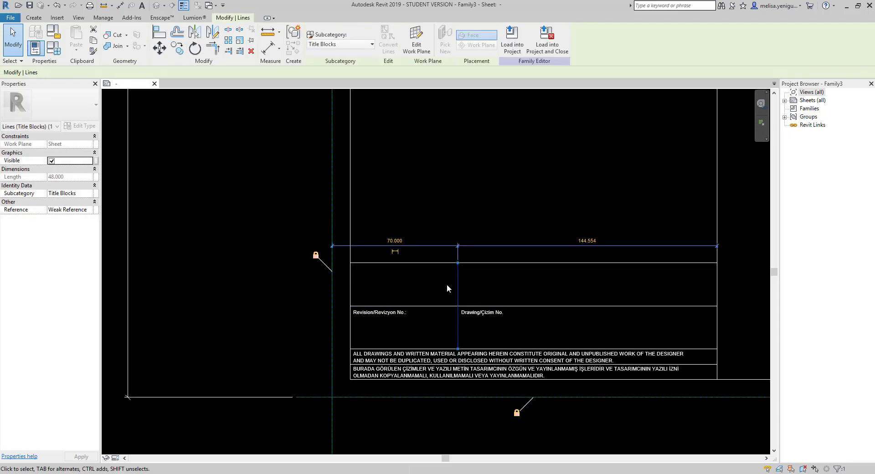
key(Escape)
- Copy the Revision label up into the new row and rename it 'Project/Proje No.'
click(398, 317)
scroll(529, 305, up, 2)
key(c)
key(o)
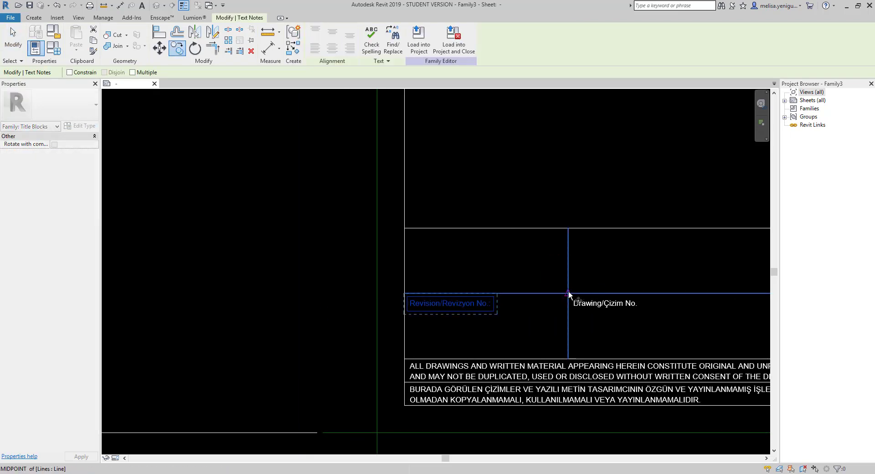
click(568, 293)
click(568, 228)
key(Escape)
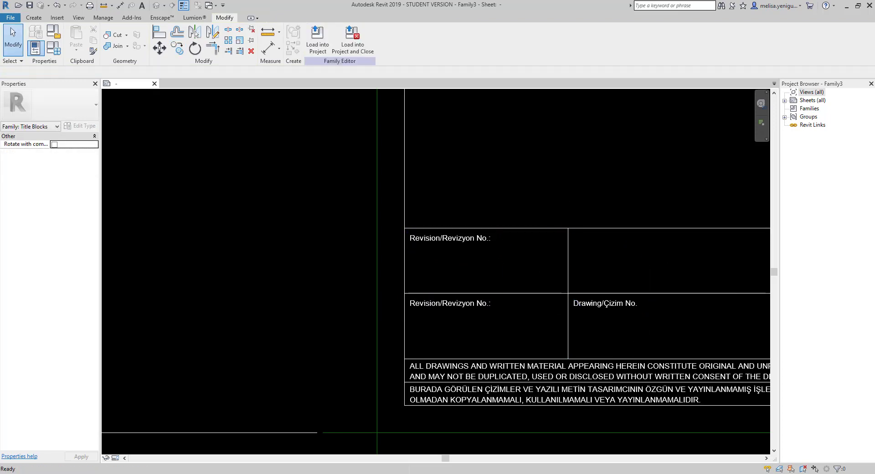
double_click(471, 241)
key(ctrl+a)
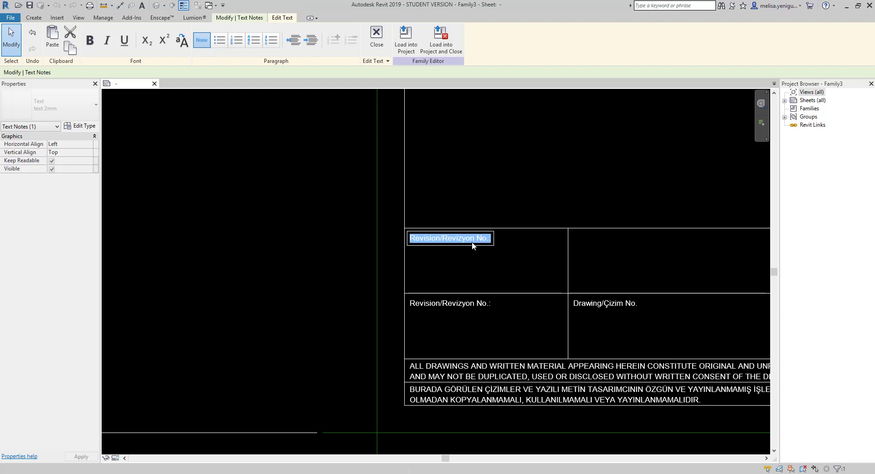
text(Project/Proje No.)
click(485, 259)
- Copy the Drawing label up into the new row and rename it 'Scale/Ölçek:'
middle_drag(607, 302, 507, 308)
click(507, 310)
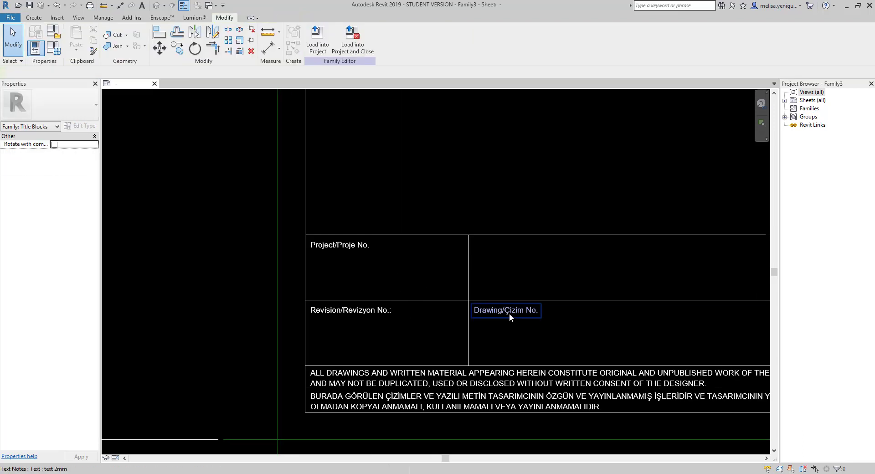
key(o)
click(476, 306)
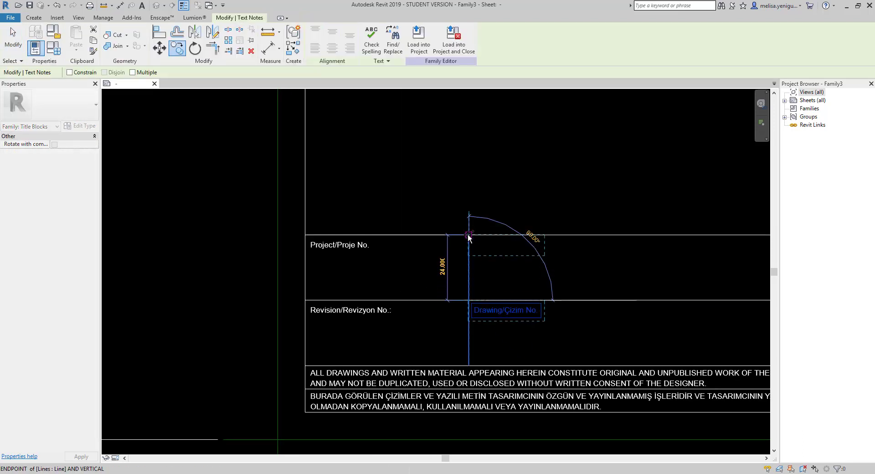
click(477, 241)
key(Escape)
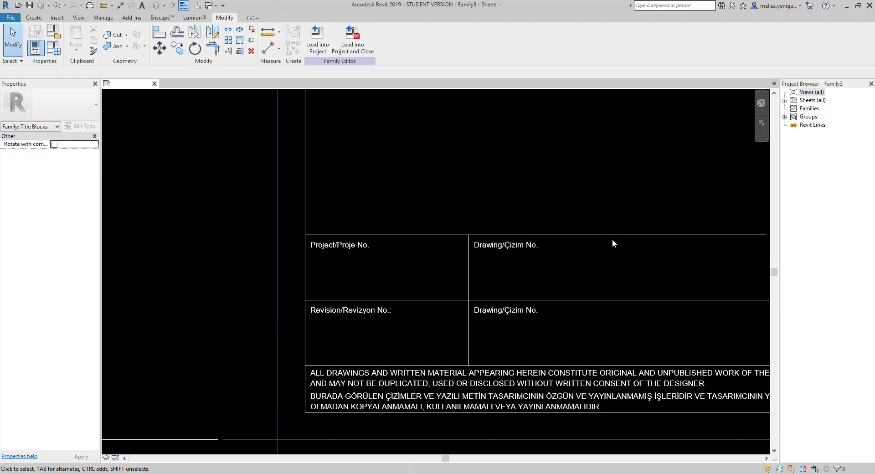
double_click(513, 243)
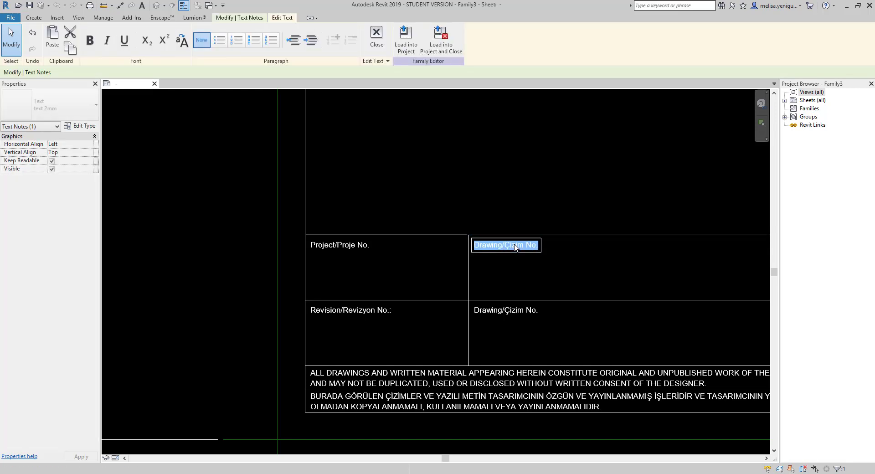
text(Scale/Ölçek:)
click(534, 266)
key(Escape)
- Begin copying the vertical cell divider to the right
scroll(519, 273, down, 1)
scroll(511, 256, down, 1)
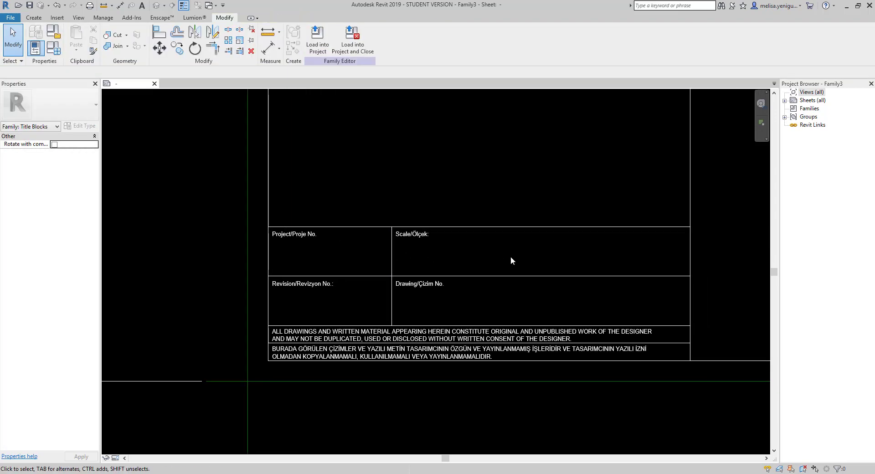
click(393, 256)
key(c)
key(o)
click(411, 256)
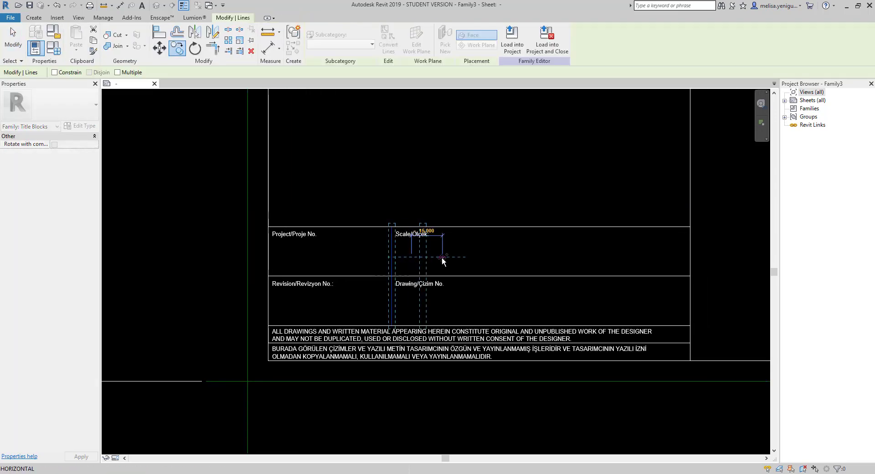
- Place the divider copy 65 units right and shorten it to the upper row
text(65)
key(Return)
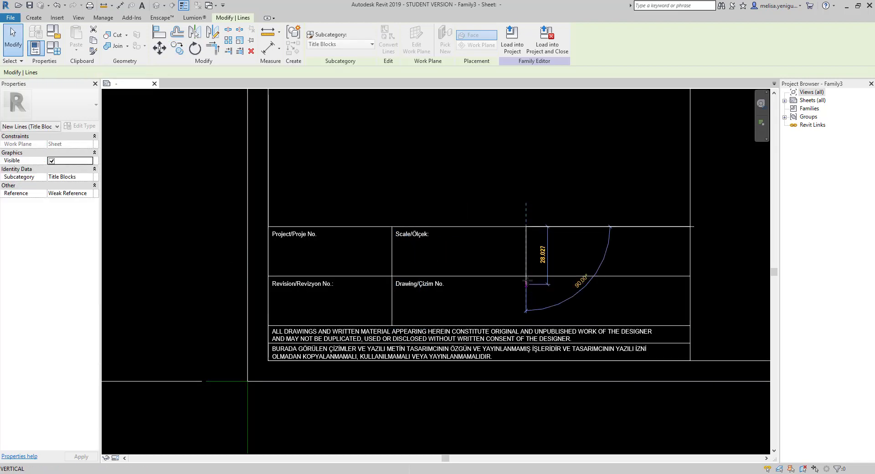
drag(526, 326, 528, 294)
click(528, 294)
scroll(496, 286, down, 1)
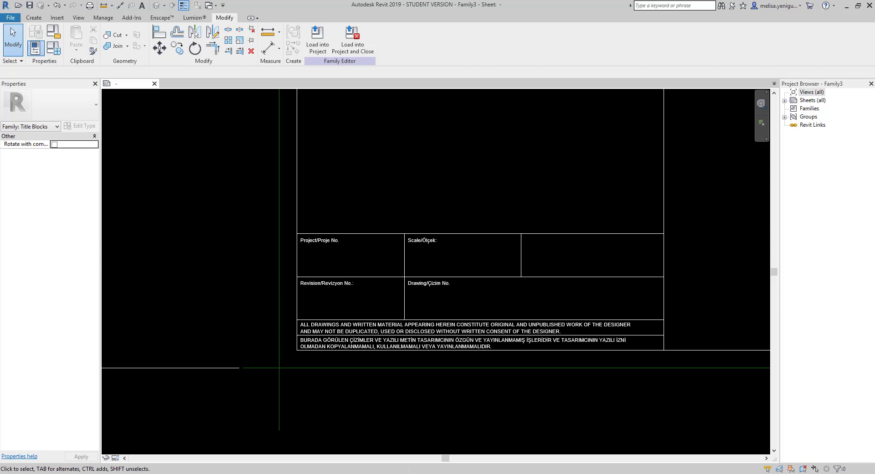
- Copy the Scale label into the right-hand cell and rename it 'Date/Tarih'
click(414, 240)
scroll(414, 240, up, 2)
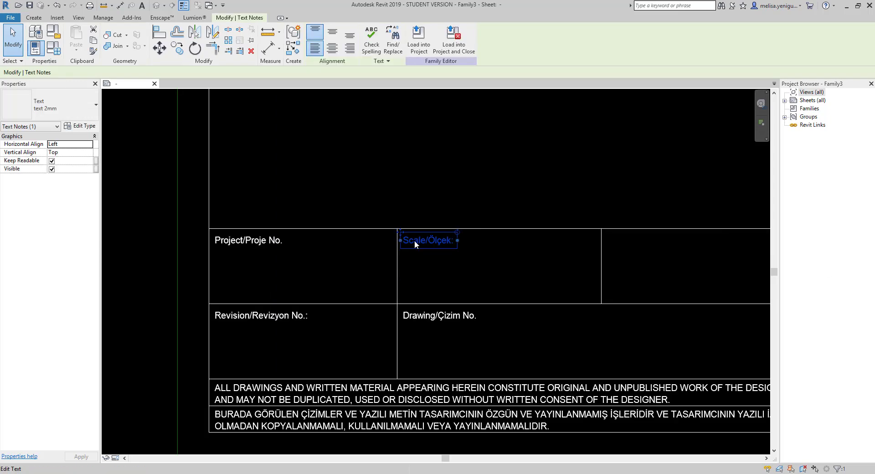
key(r)
key(o)
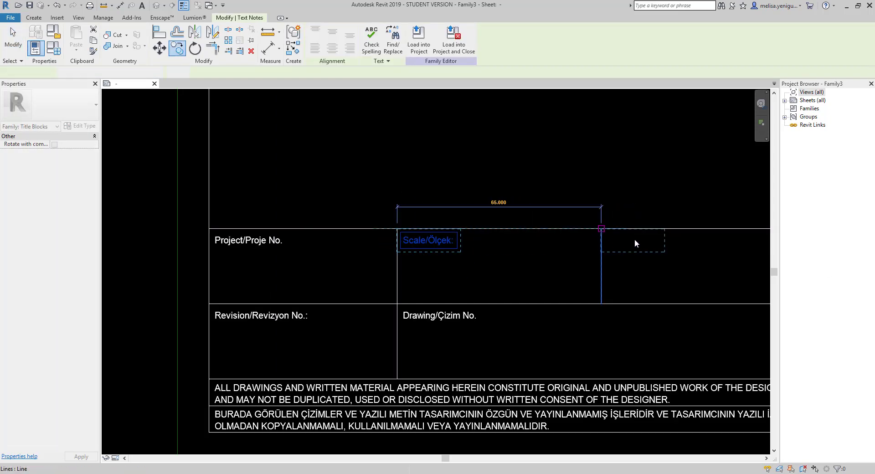
click(601, 228)
double_click(643, 240)
text(Date/Tarih:)
click(630, 275)
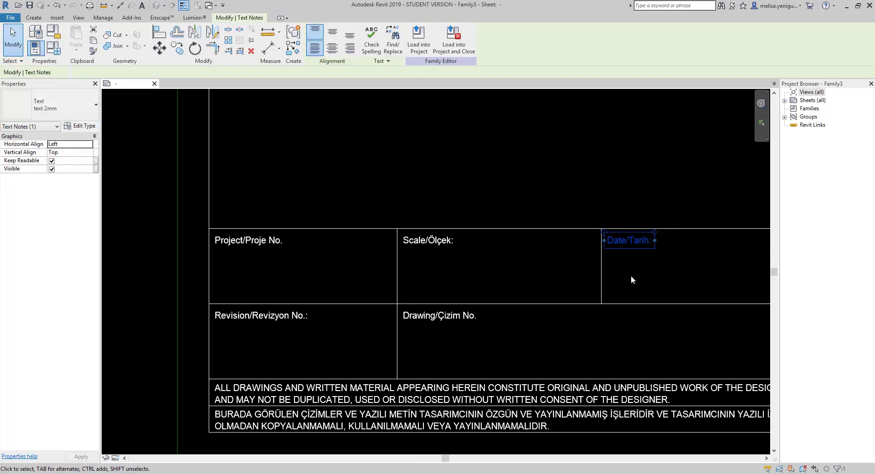
key(Escape)
- Copy the Project row's top line 25 units up to form a new row
scroll(536, 269, down, 2)
middle_drag(539, 262, 554, 272)
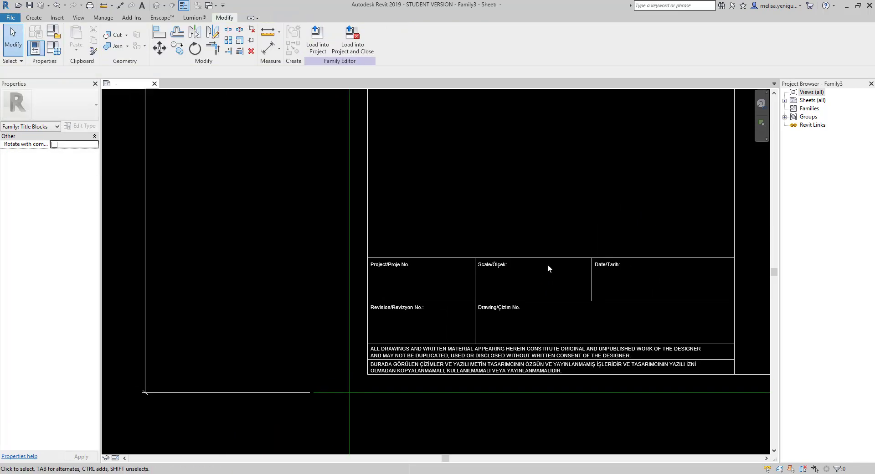
click(541, 257)
key(c)
key(o)
click(543, 229)
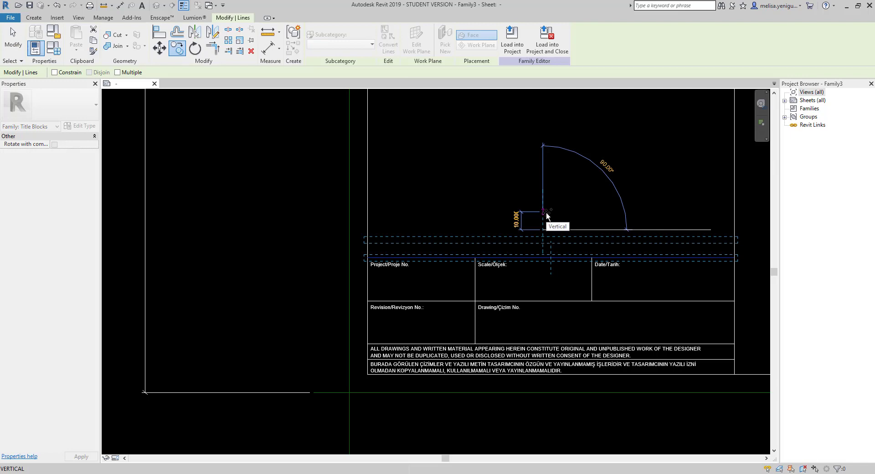
text(25)
key(Return)
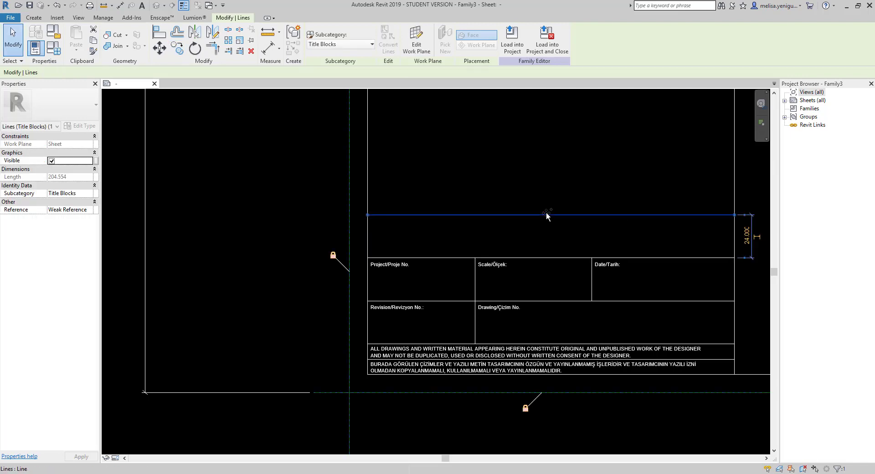
key(Escape)
middle_drag(444, 259, 483, 274)
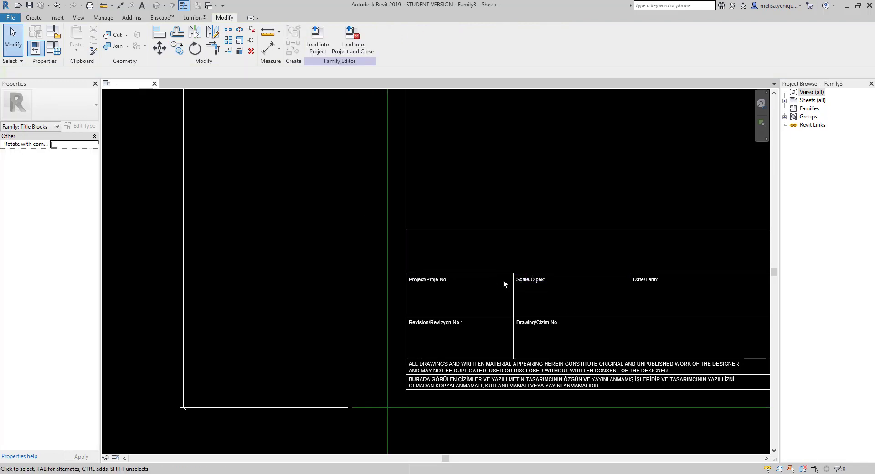
- Copy the Project/Proje No. label into the empty row and rename it 'Seal/Onay:'
scroll(459, 277, up, 1)
click(442, 280)
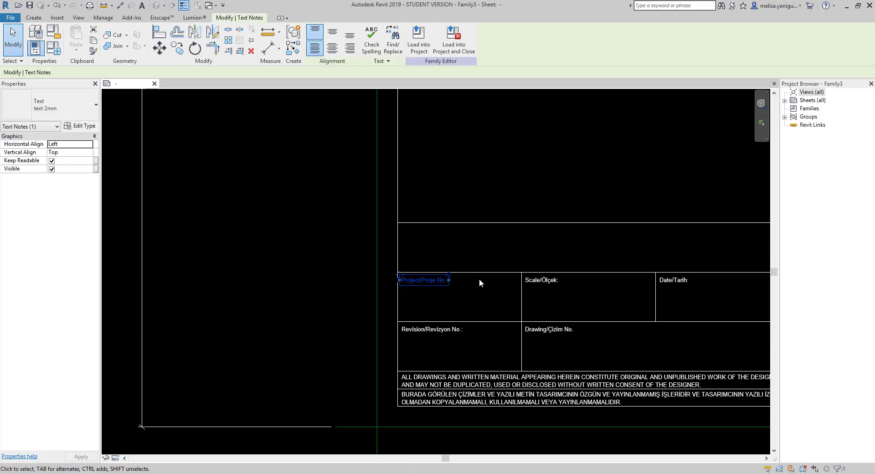
key(c)
key(o)
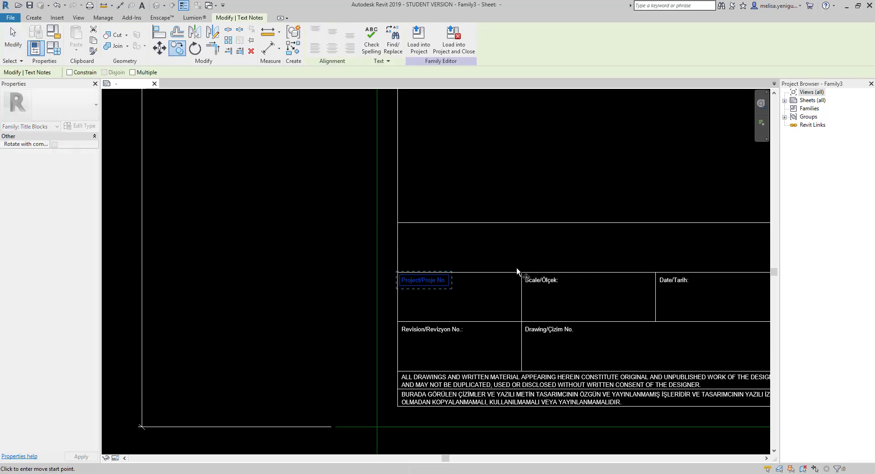
click(521, 272)
click(521, 223)
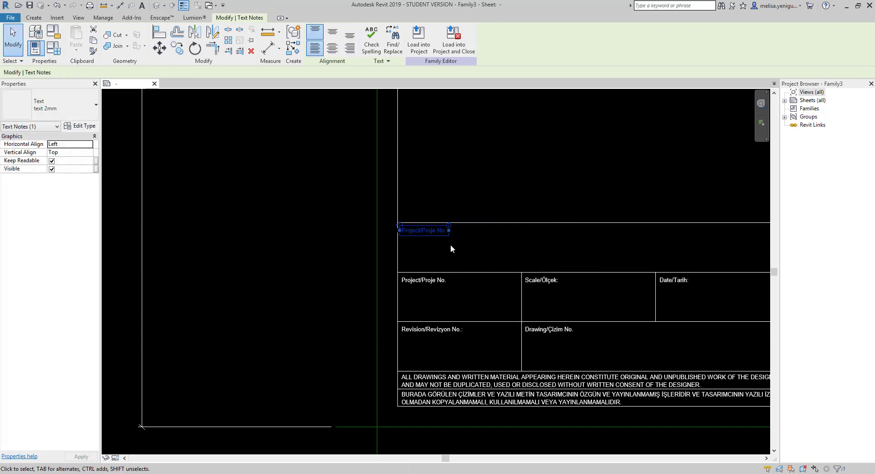
key(Escape)
mouse_move(442, 239)
middle_down()
mouse_move(377, 271)
mouse_move(407, 286)
middle_up()
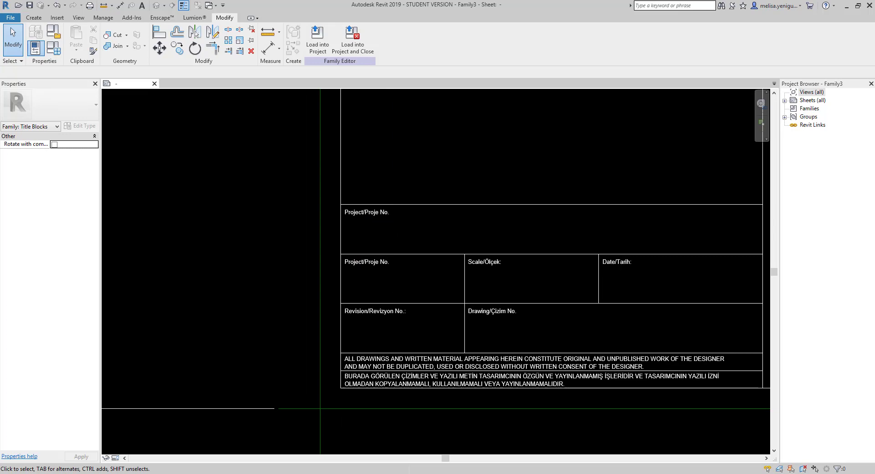
double_click(371, 214)
text(Seal/Onay:)
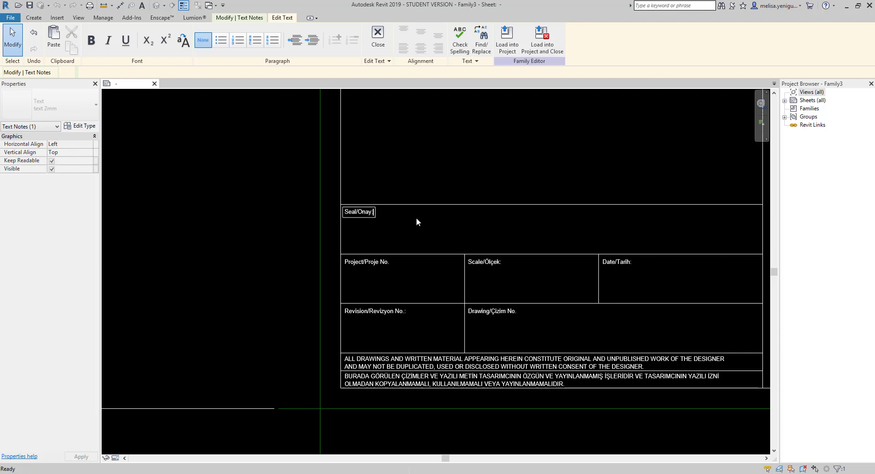
click(404, 233)
click(430, 231)
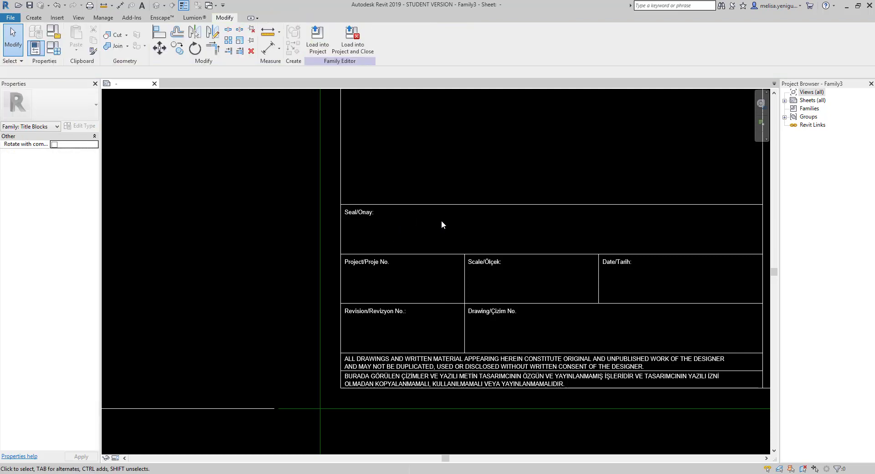
- Copy the line above the Seal/Onay row 25 units up
middle_drag(441, 223, 448, 306)
click(448, 287)
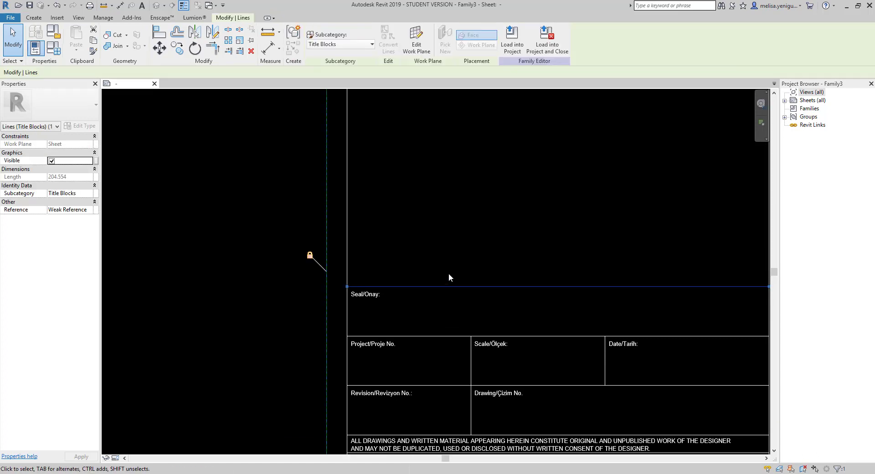
key(c)
key(o)
click(466, 248)
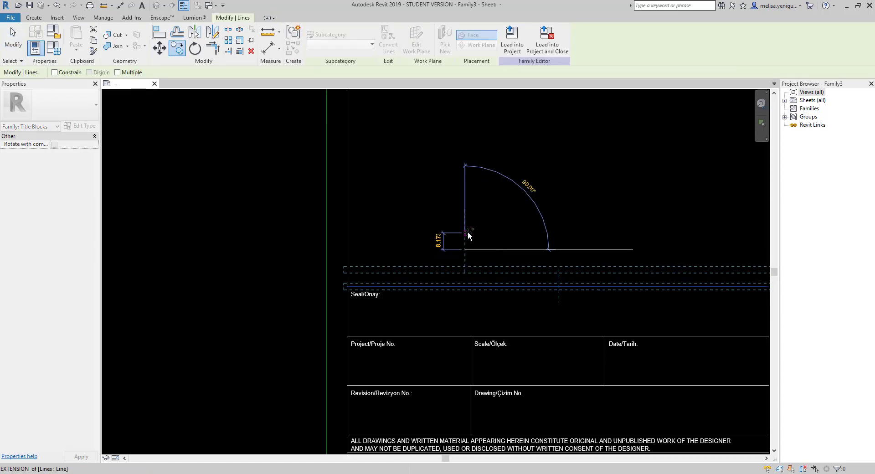
text(25)
key(Return)
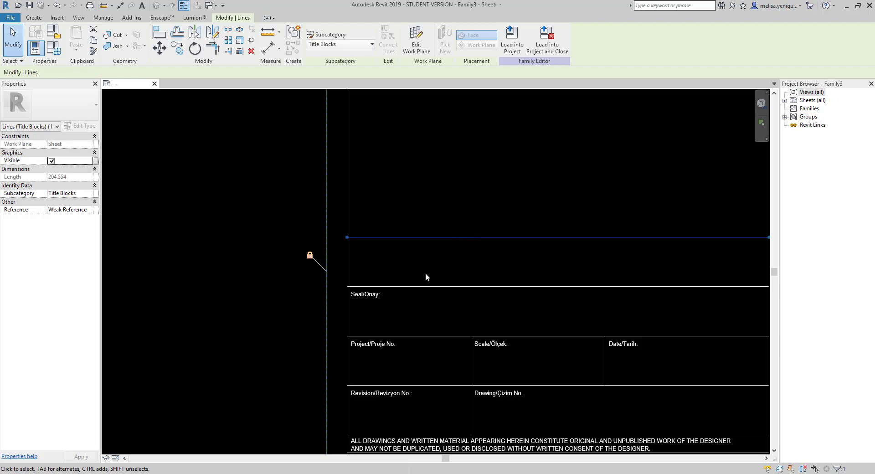
- Copy the Seal/Onay label into the new row and rename it 'Drawn By/Çizen:'
click(380, 294)
key(c)
key(o)
click(399, 287)
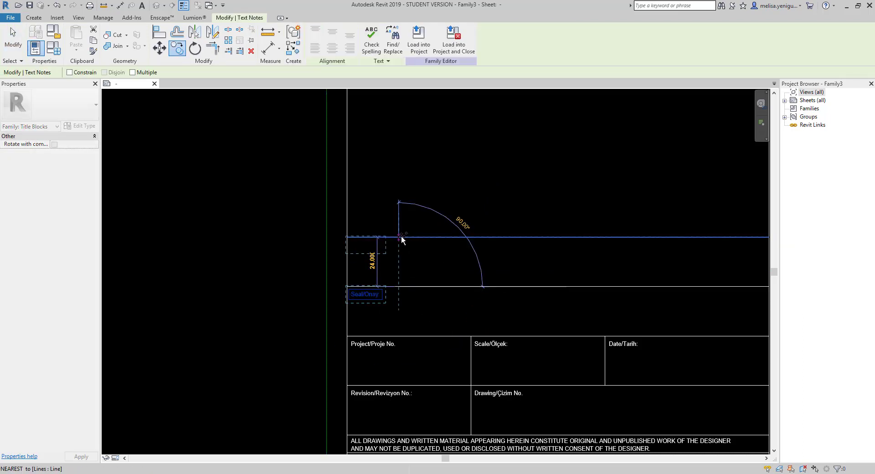
click(400, 236)
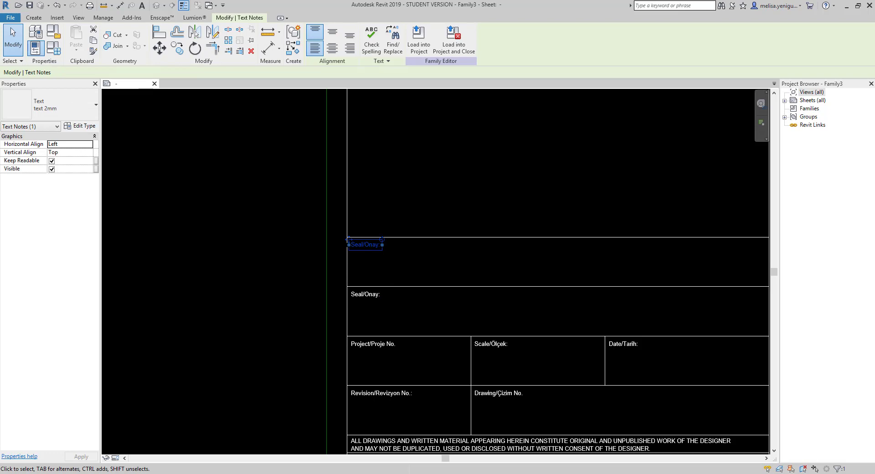
double_click(365, 246)
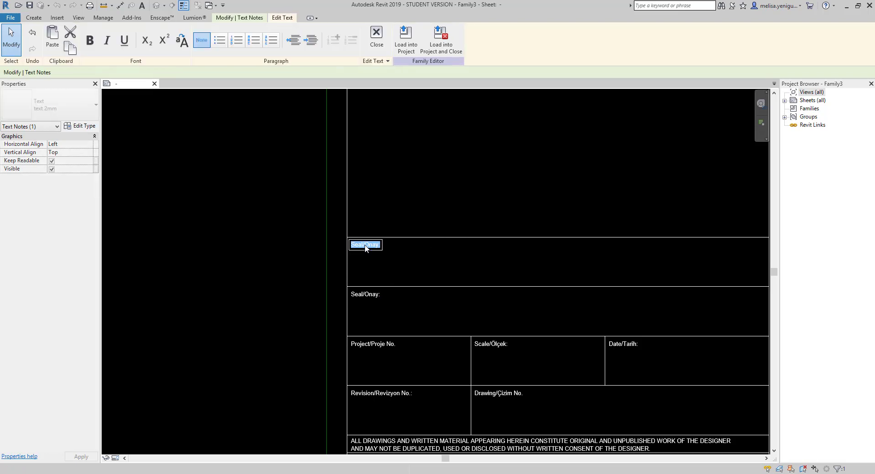
text(Drawn By/Çizen:)
click(431, 258)
click(416, 251)
mouse_move(416, 251)
middle_down()
mouse_move(420, 326)
mouse_move(433, 329)
middle_up()
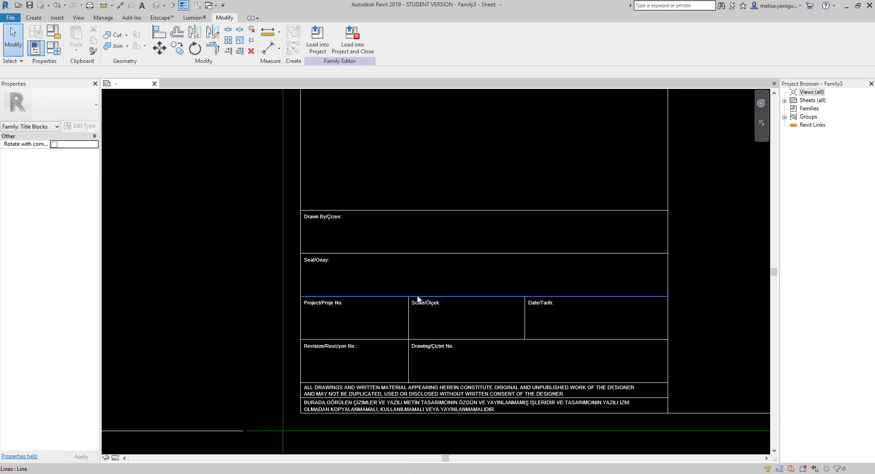
- Draw a vertical divider line splitting the Drawn By row into two cells
middle_drag(384, 277, 383, 289)
scroll(336, 241, up, 1)
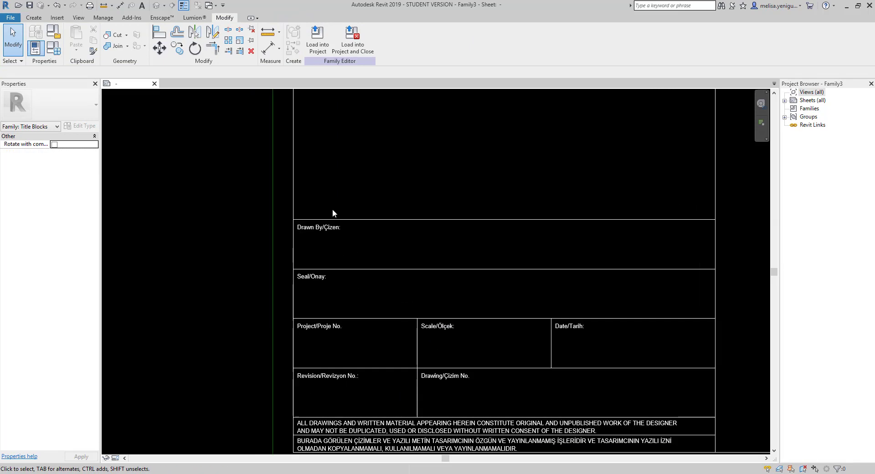
click(34, 17)
click(77, 39)
click(293, 194)
click(407, 194)
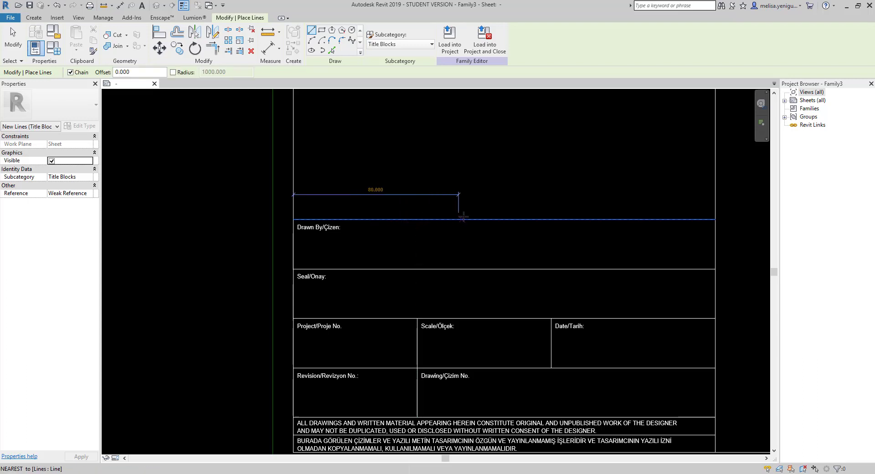
click(489, 219)
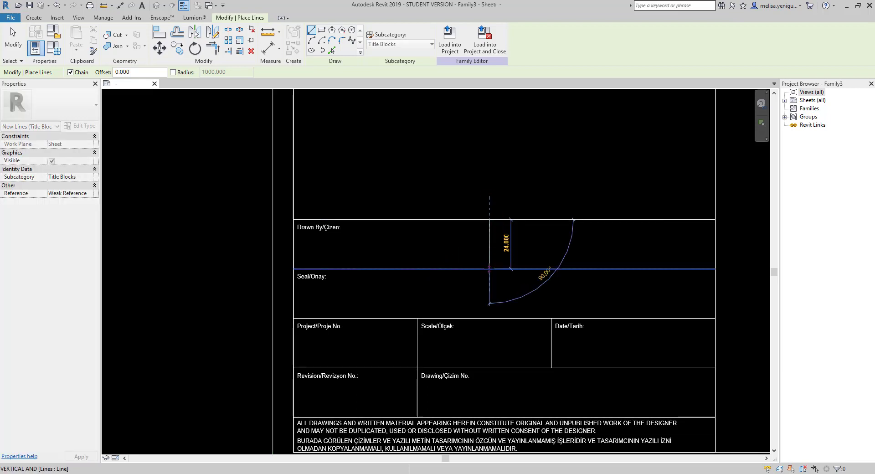
click(490, 269)
key(Escape)
key(Escape)
- Copy the Drawn By label into the right cell and rename it 'Checked By /Kontrol'
middle_drag(518, 233, 478, 225)
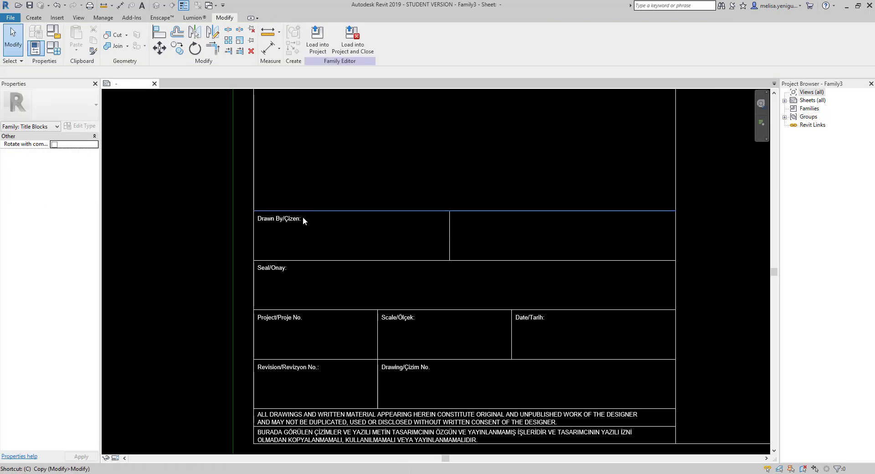
key(o)
scroll(258, 213, up, 3)
click(253, 208)
key(Return)
click(251, 207)
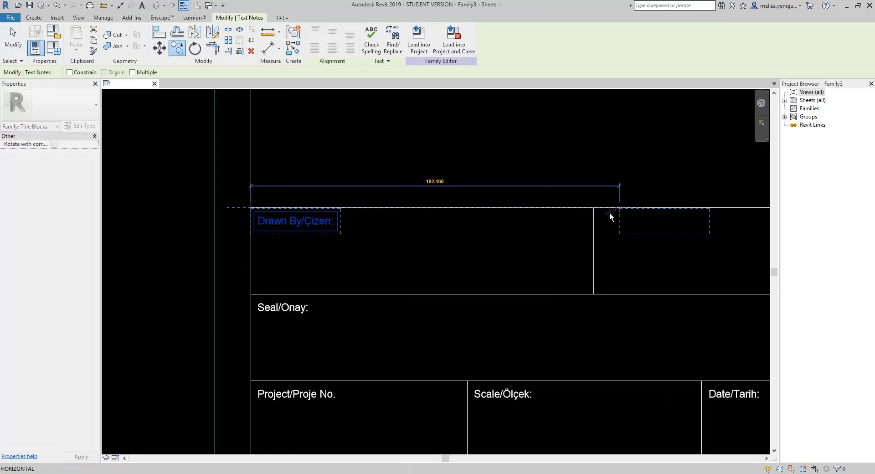
click(592, 209)
scroll(466, 245, down, 2)
scroll(533, 259, down, 2)
key(Escape)
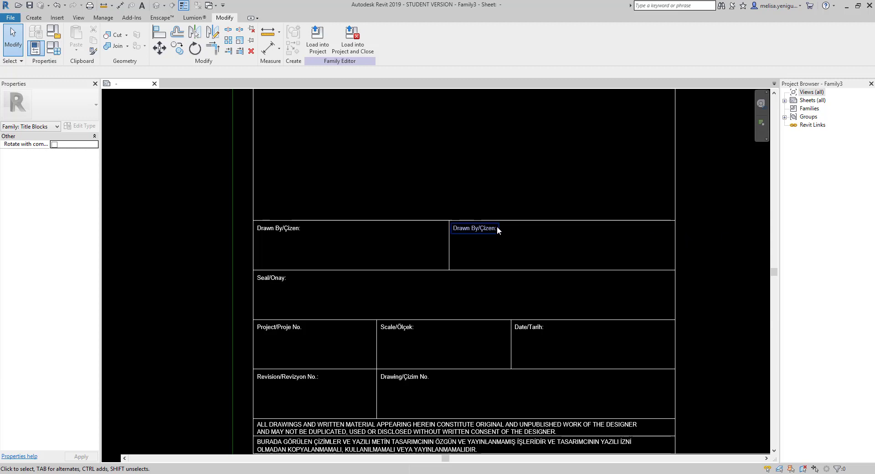
double_click(480, 228)
text(Checked By /Kontrol)
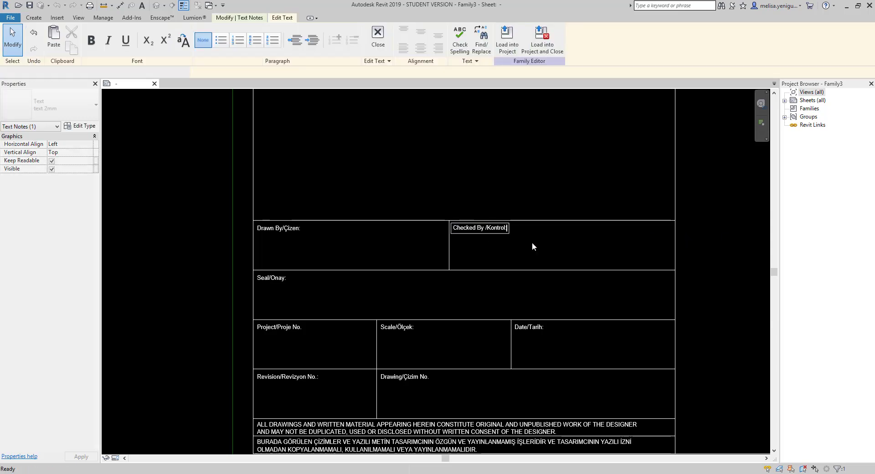
click(530, 250)
scroll(435, 231, down, 1)
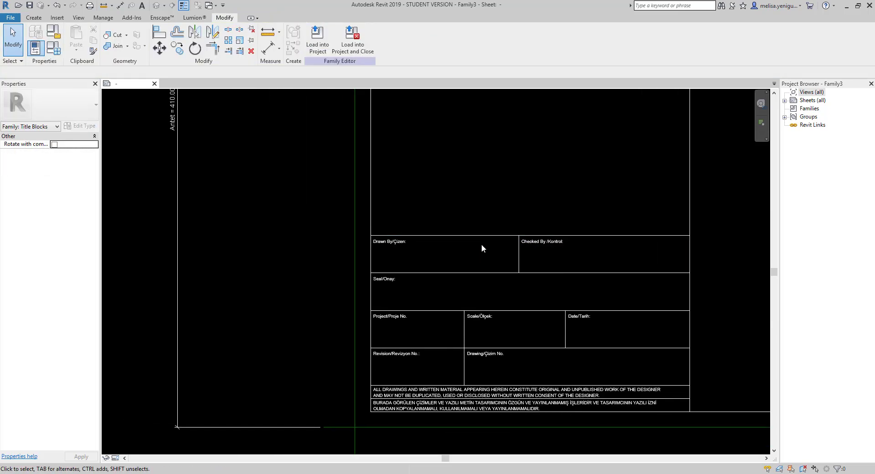
- Copy the Drawn By row's top border line upward by 10 to create a new row
click(473, 236)
key(m)
key(v)
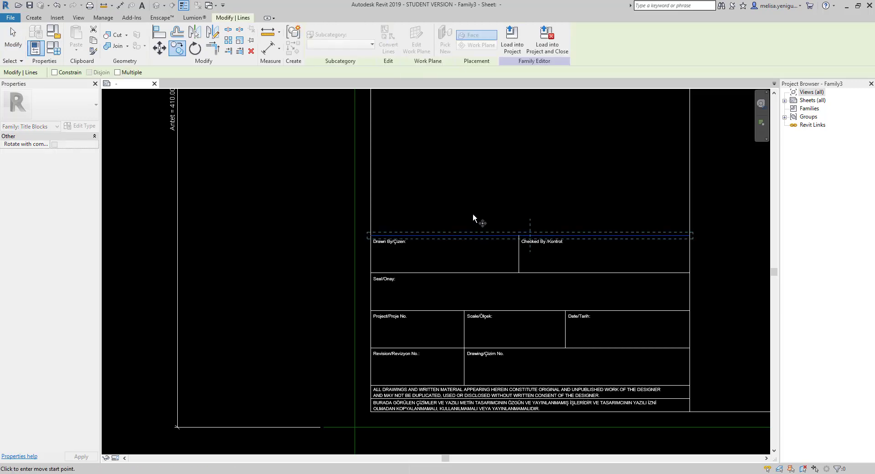
click(472, 214)
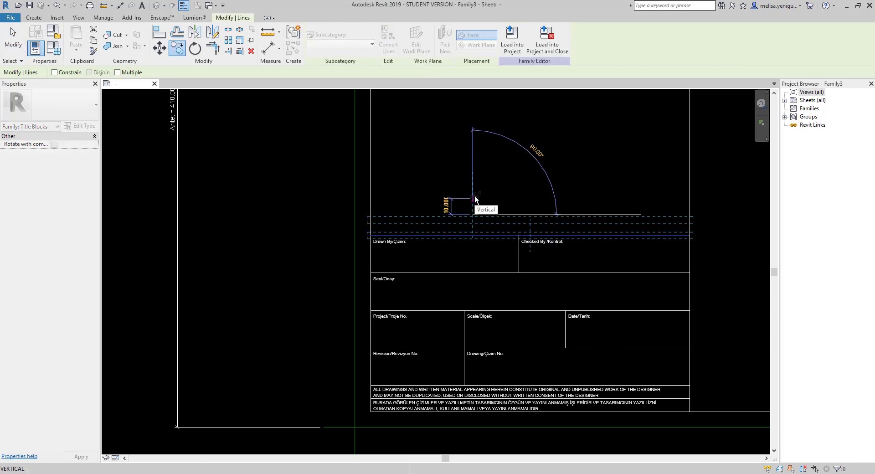
text(10)
key(Return)
click(522, 152)
scroll(511, 241, up, 2)
scroll(499, 263, up, 1)
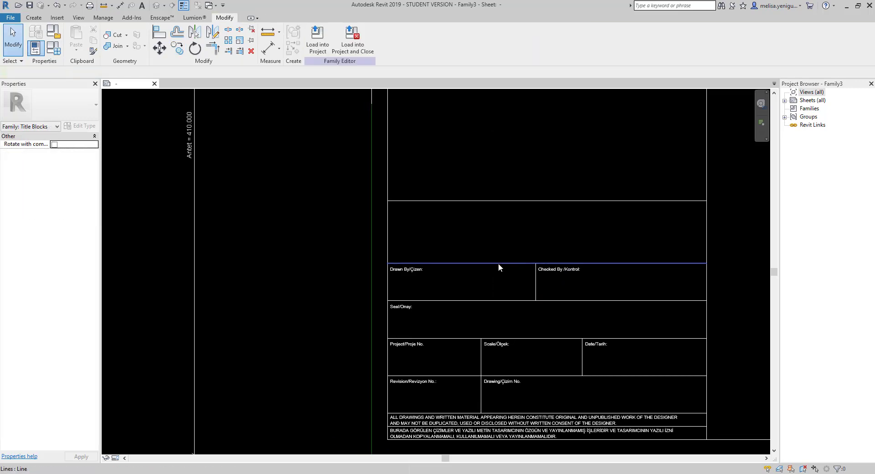
- Copy the Drawn By/Çizen label into the new row and change it to 'Drawing Title/Çizim Adi :'
click(408, 270)
key(c)
key(o)
click(449, 264)
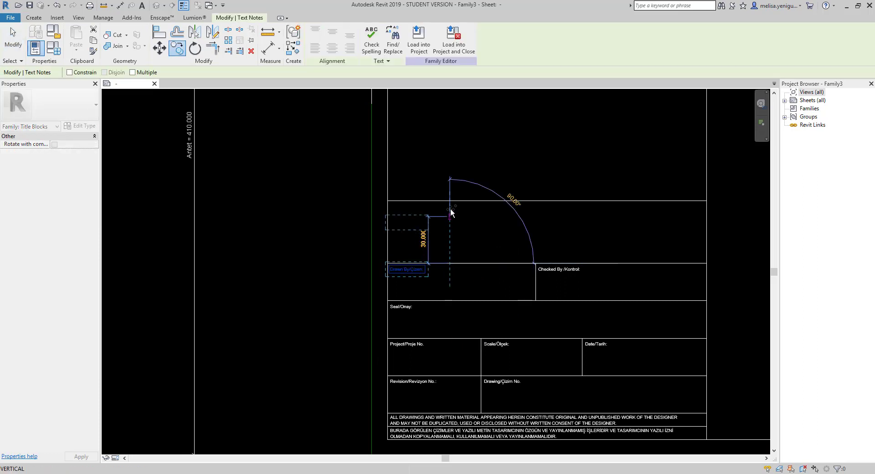
click(451, 201)
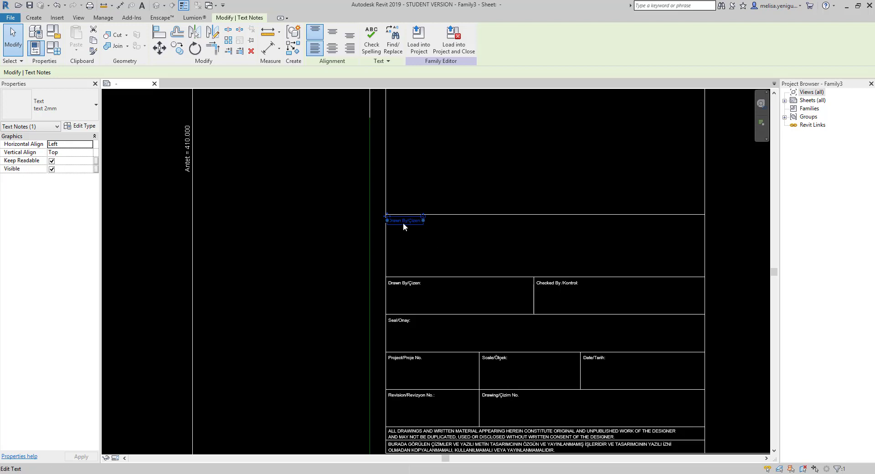
double_click(402, 221)
text(Drawing Title/Çizim Adi :)
click(458, 238)
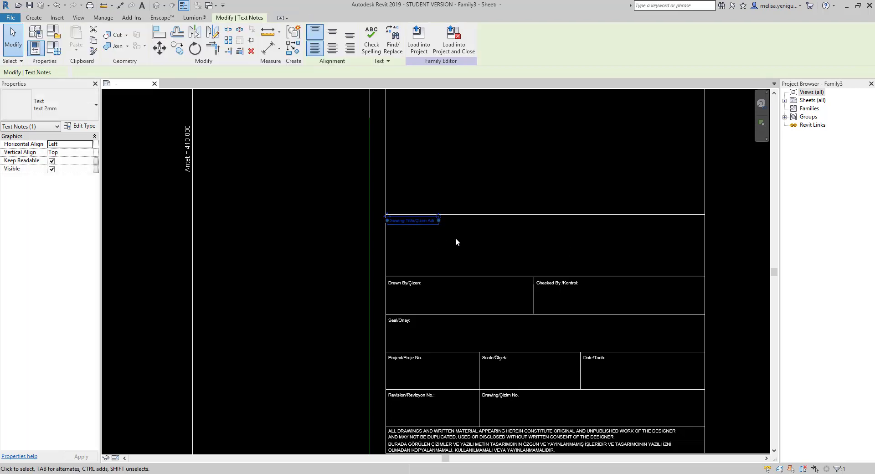
- Copy the Drawing Title row's top border line upward by 40 to add another row
click(469, 239)
key(r)
key(o)
key(c)
key(o)
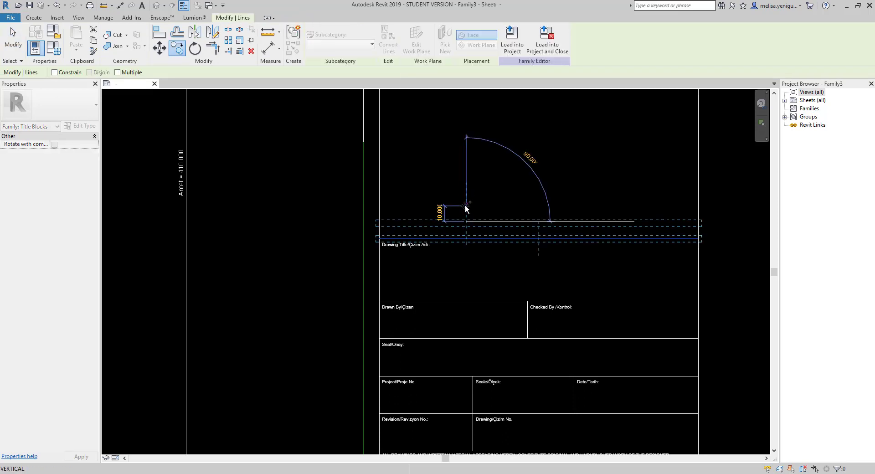
text(40)
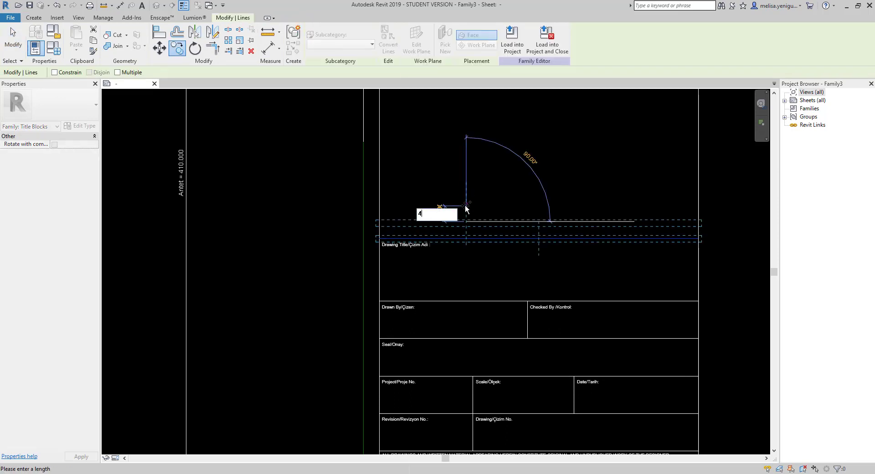
key(Return)
- Copy the Drawing Title label into the top row and change it to 'Project Name/Proje Adi :'
key(c)
key(o)
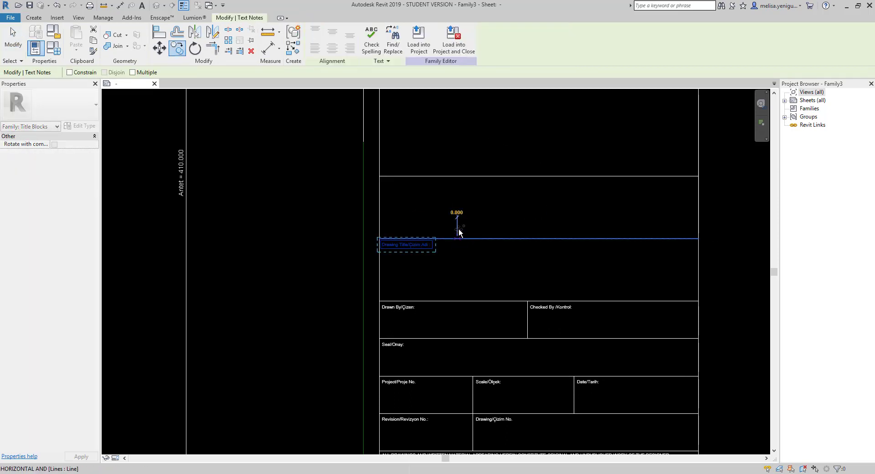
click(455, 238)
click(458, 177)
click(706, 250)
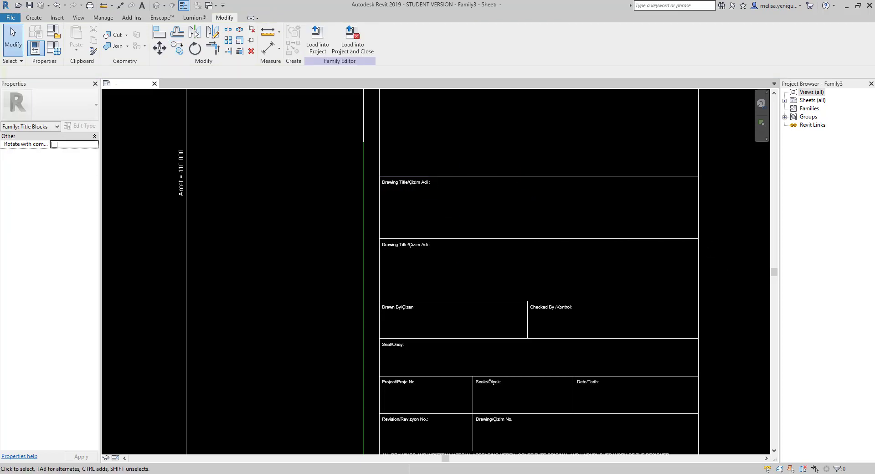
click(406, 181)
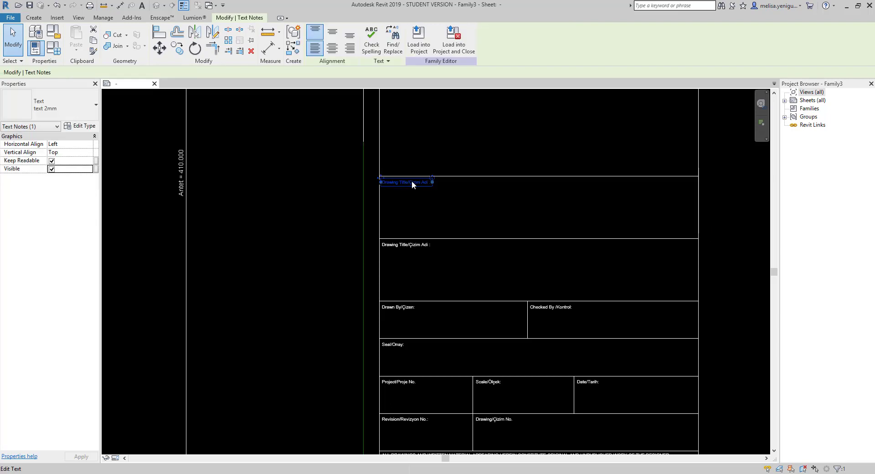
click(411, 182)
text(Project Name/Proje Adi :)
click(465, 202)
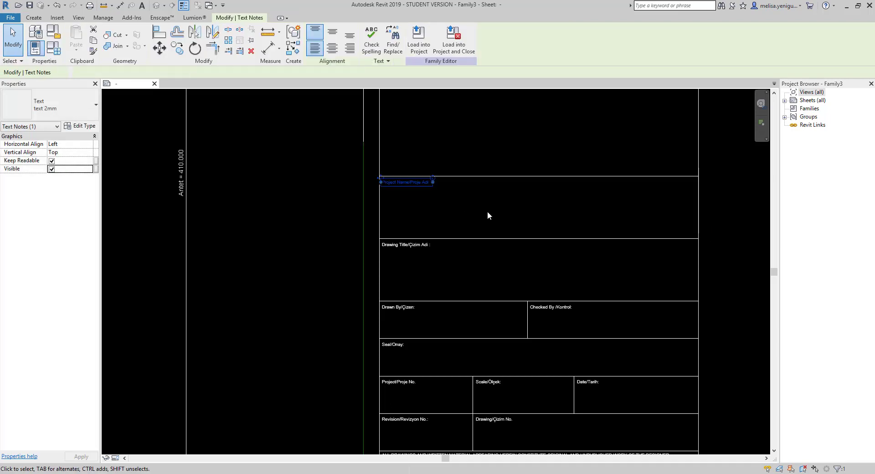
click(488, 211)
middle_drag(487, 212, 493, 255)
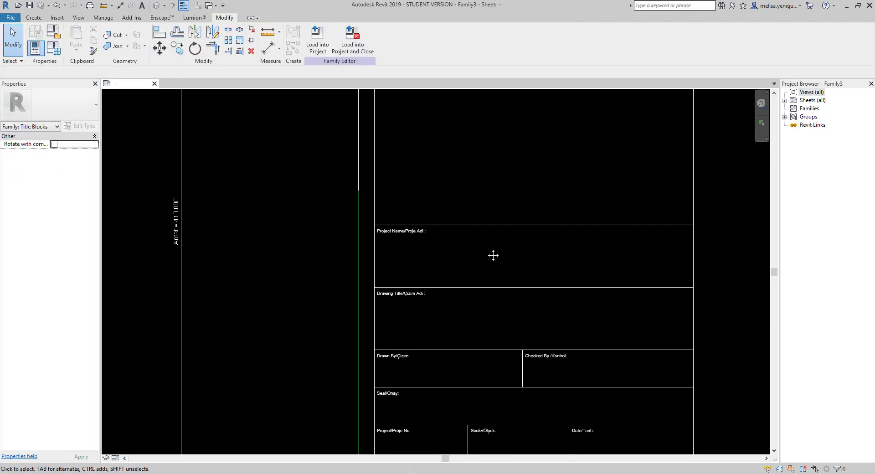
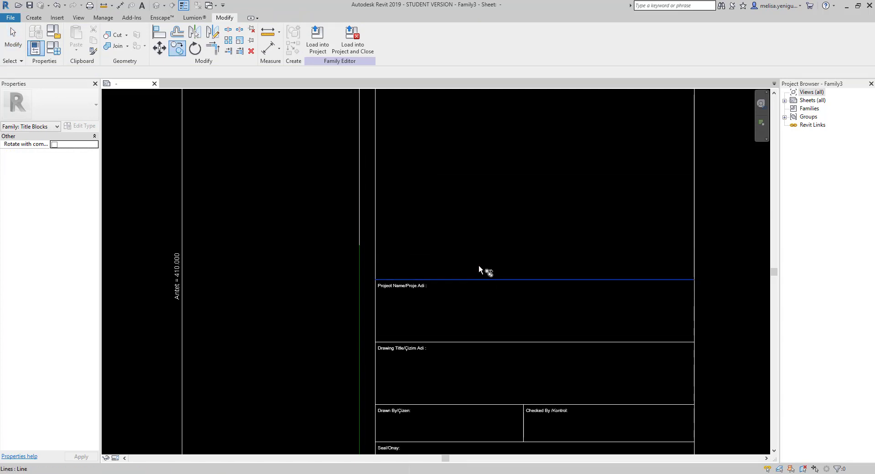
- Copy the row line upward repeatedly at 18-unit spacing, stacking five new rows above Project Name
key(ctrl+v)
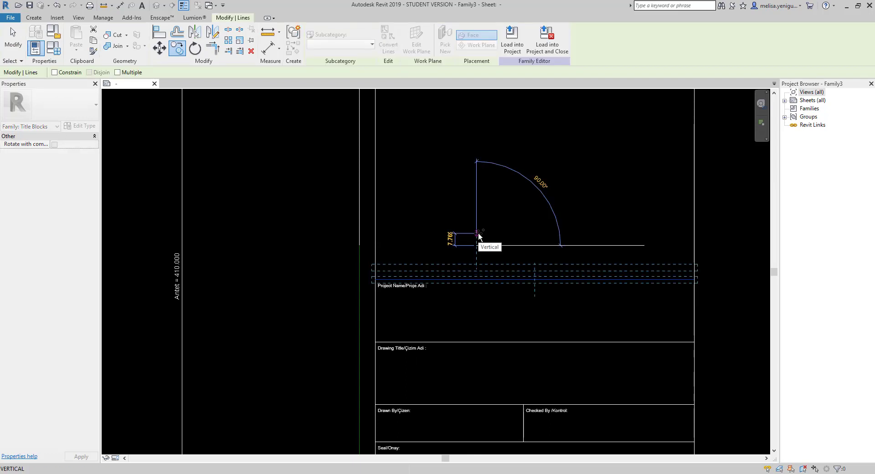
text(18)
key(Return)
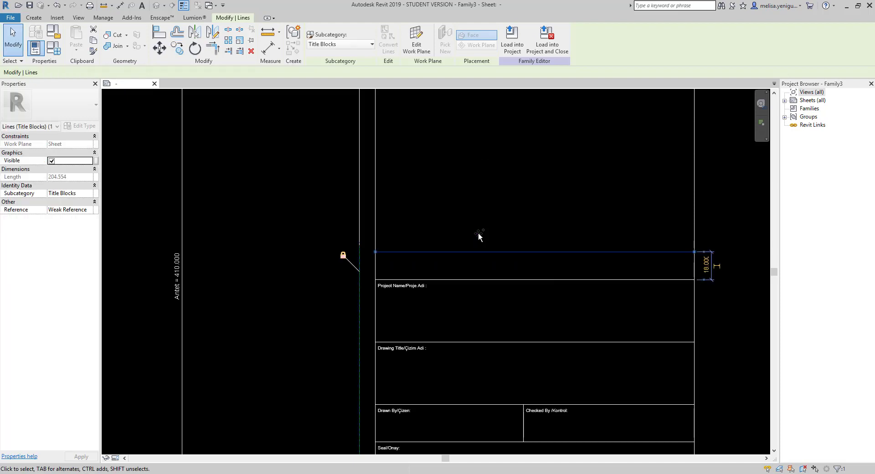
key(ctrl+v)
text(18)
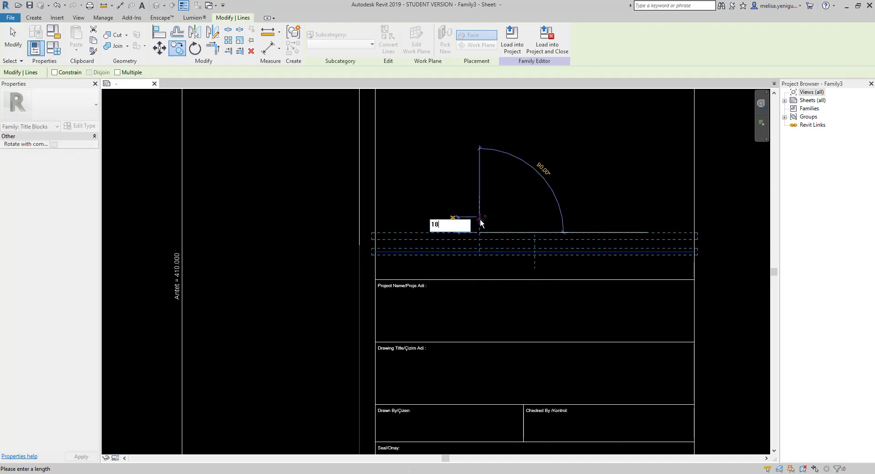
key(Return)
key(ctrl+v)
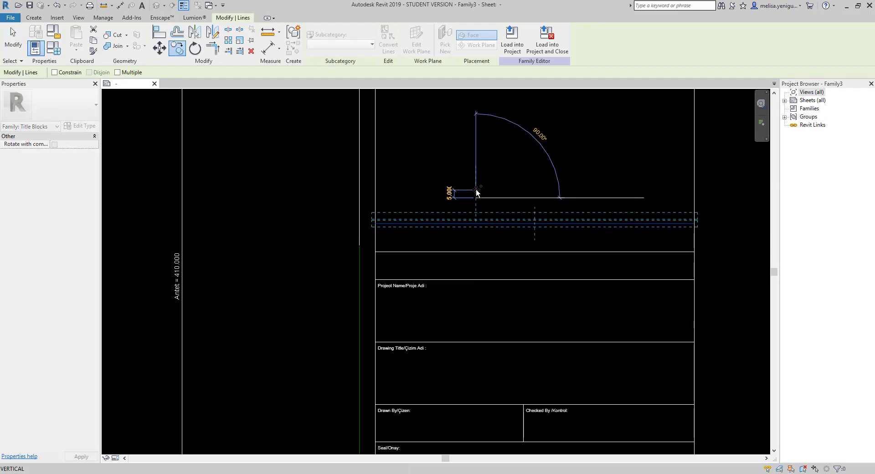
text(18)
key(Return)
key(ctrl+v)
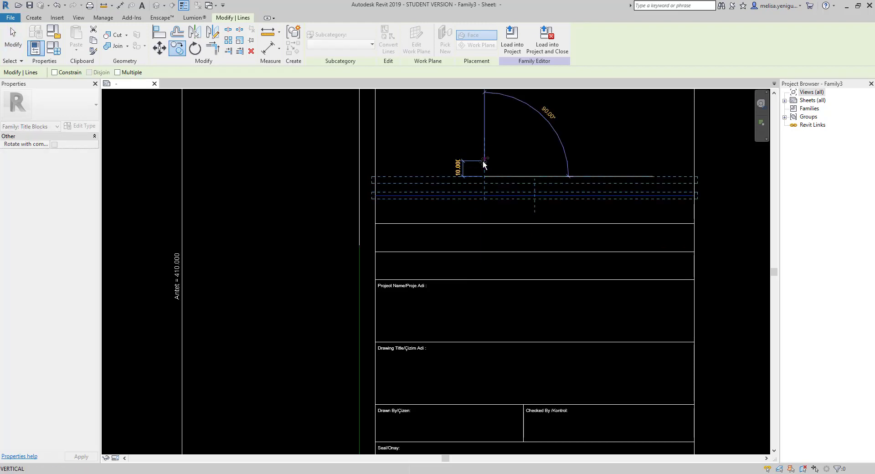
text(18)
key(Return)
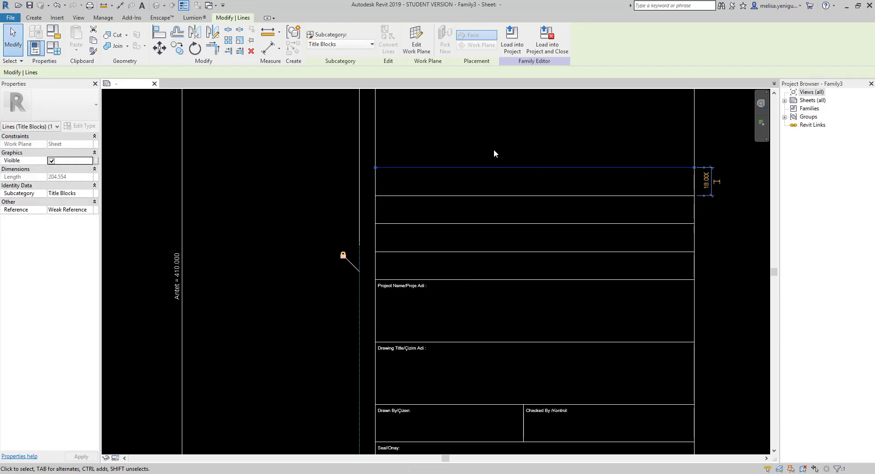
key(ctrl+v)
text(1)
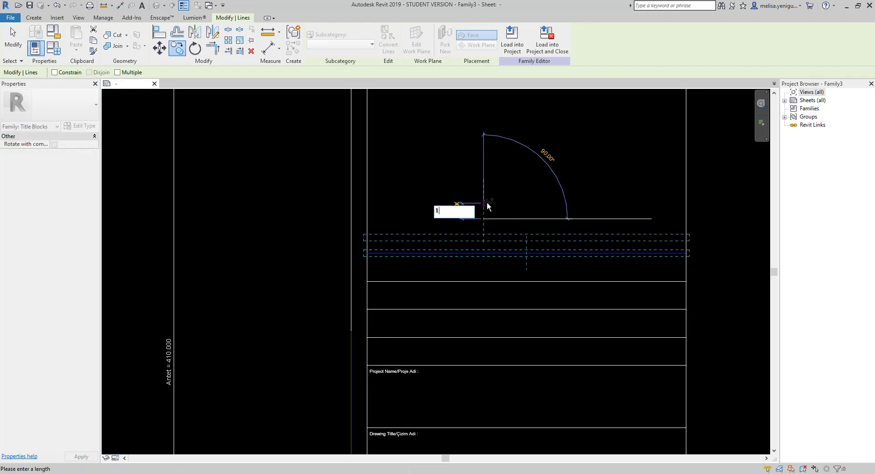
key(Return)
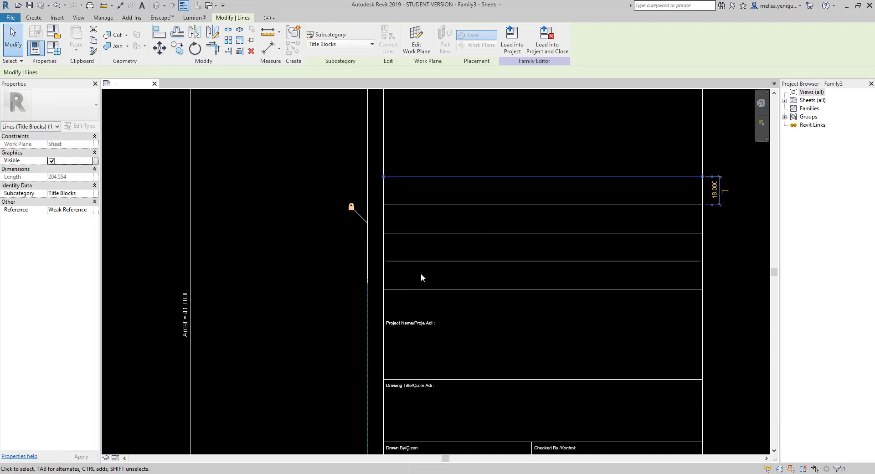
scroll(420, 272, down, 2)
- Copy the short vertical divider into the new rows and set it 53 units from the left edge
click(510, 414)
key(r)
key(o)
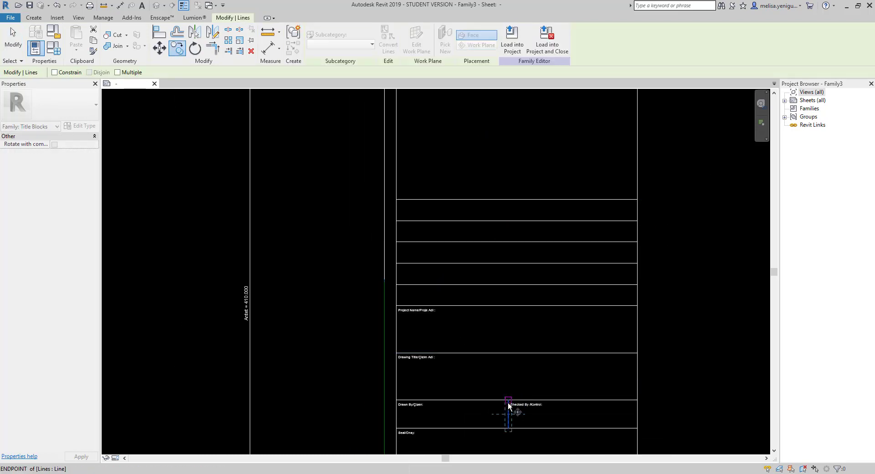
click(592, 400)
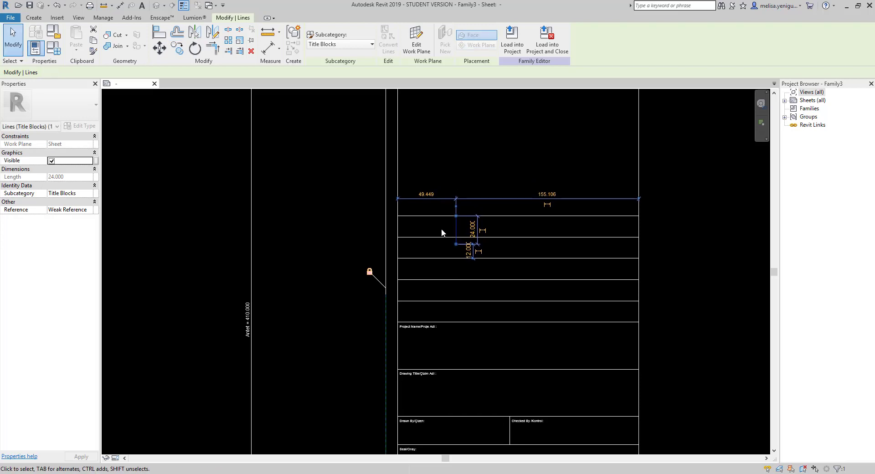
scroll(441, 230, up, 1)
click(428, 190)
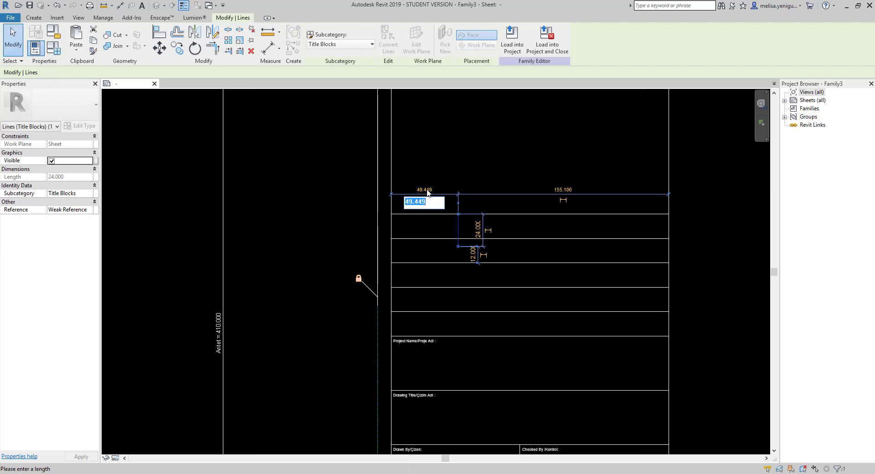
text(53.000)
key(Return)
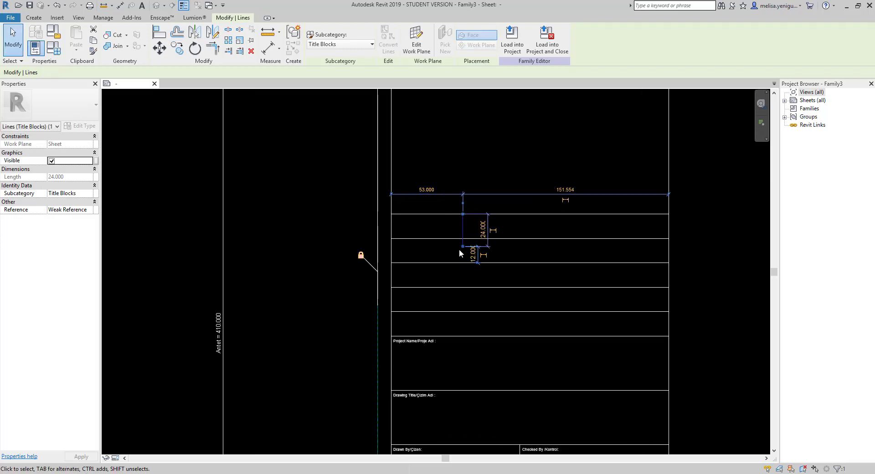
key(l)
key(i)
key(Escape)
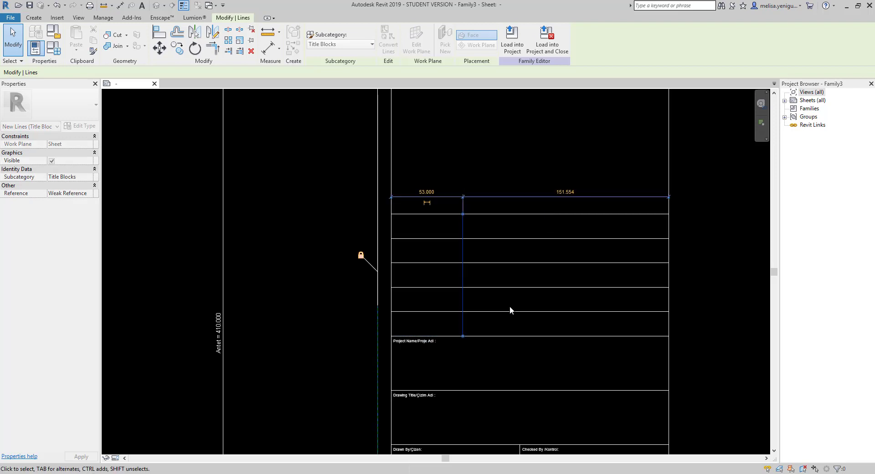
key(Escape)
middle_drag(451, 351, 463, 280)
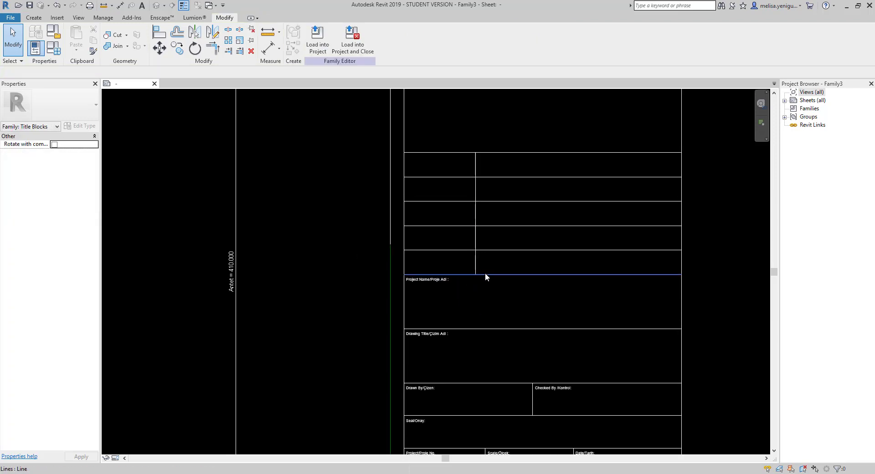
- Zoom out and pan over the whole title block, then zoom back in on the new rows
scroll(482, 274, down, 1)
scroll(477, 277, down, 1)
middle_drag(496, 326, 499, 294)
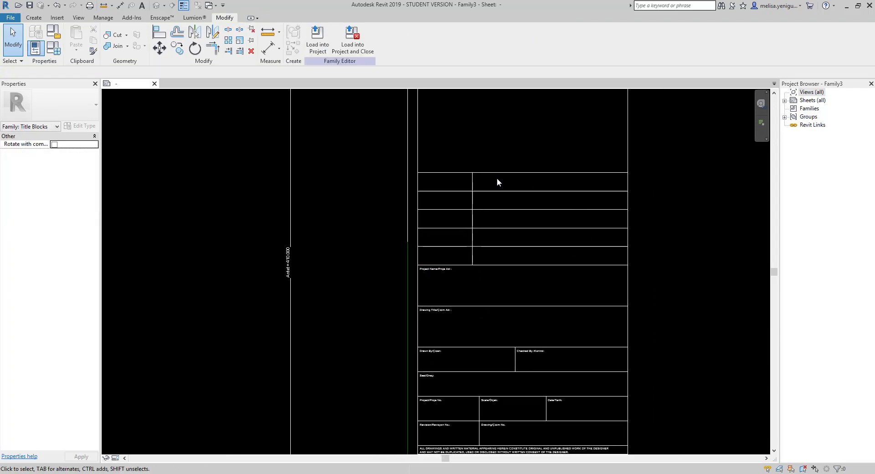
middle_drag(496, 181, 474, 214)
scroll(494, 274, down, 1)
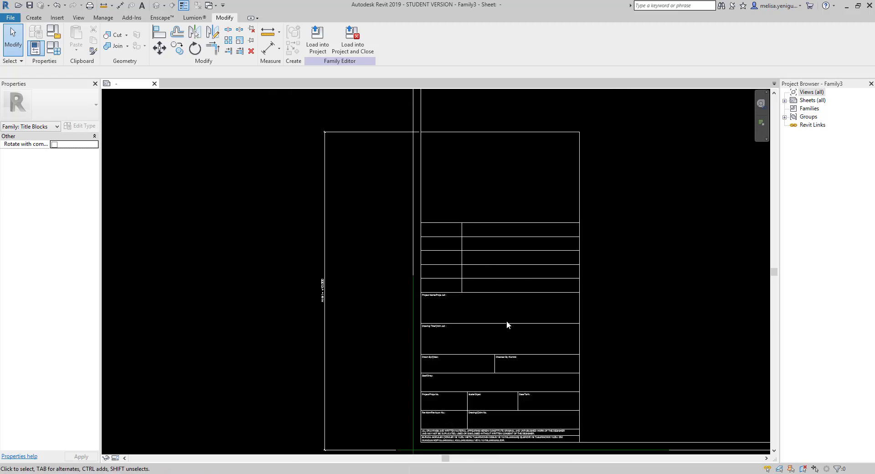
mouse_move(506, 324)
middle_down()
mouse_move(516, 288)
mouse_move(505, 264)
mouse_move(482, 268)
middle_up()
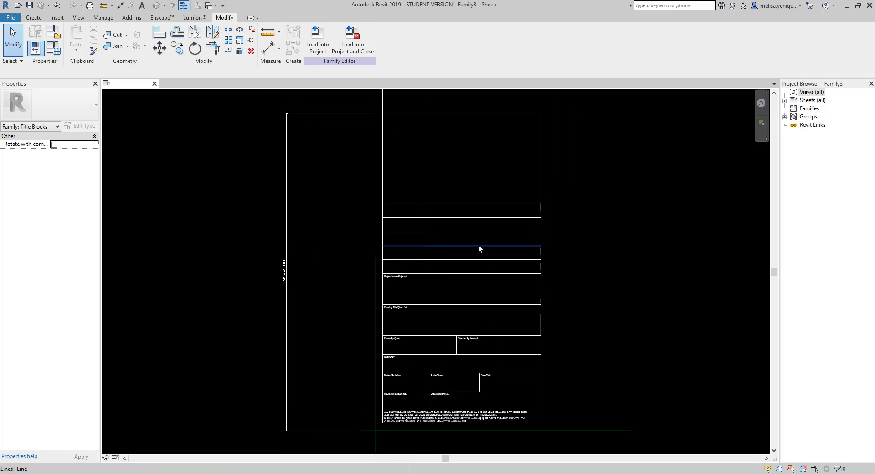
scroll(421, 251, up, 2)
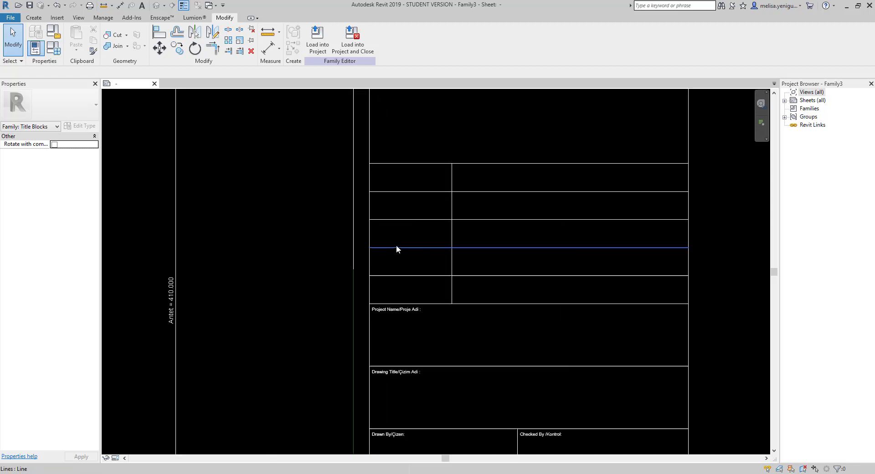
middle_drag(397, 248, 418, 260)
scroll(399, 216, up, 1)
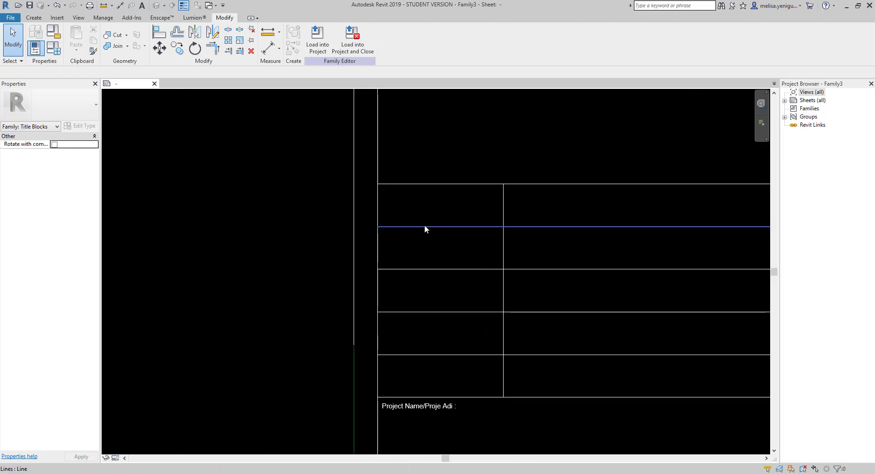
click(33, 18)
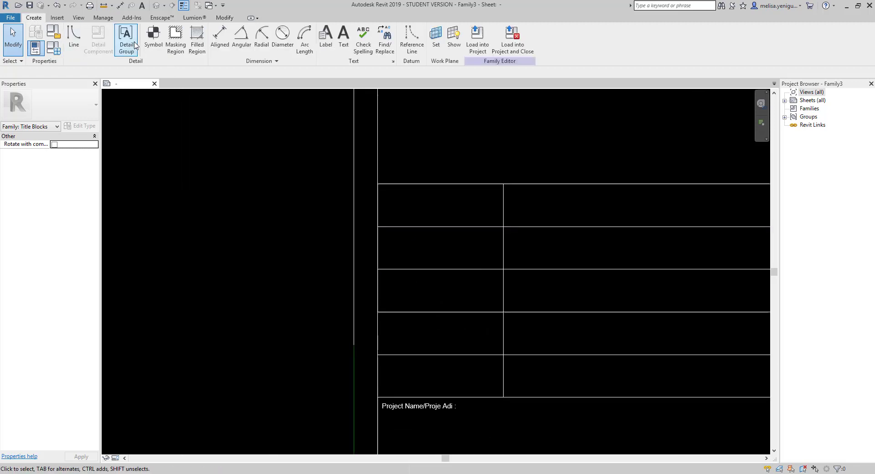
- Draw a rectangle of detail lines inside the top-left cell of the new rows
click(74, 36)
click(322, 31)
scroll(388, 197, up, 2)
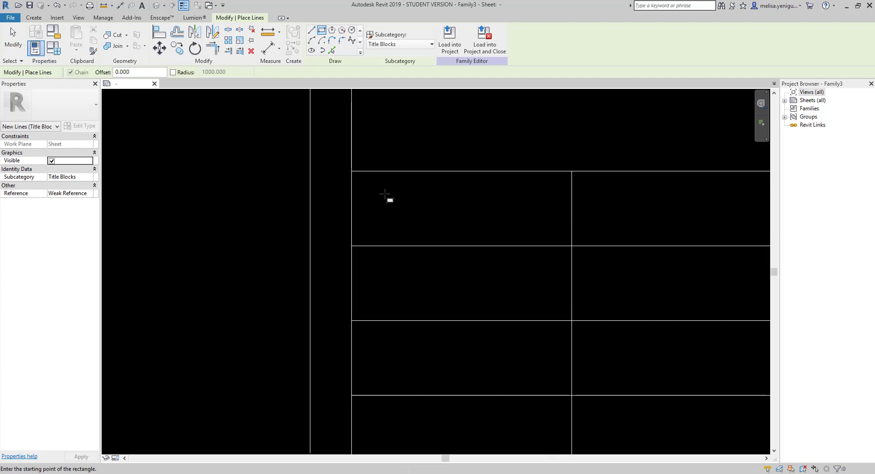
scroll(389, 197, up, 1)
click(384, 194)
click(418, 221)
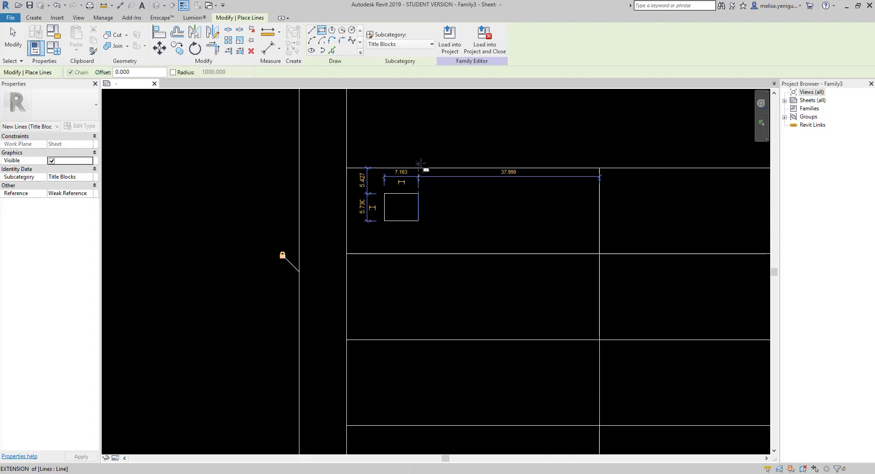
key(Escape)
key(Escape)
- Set the rectangle's height and width to 5, making it a 5 × 5 square
click(408, 193)
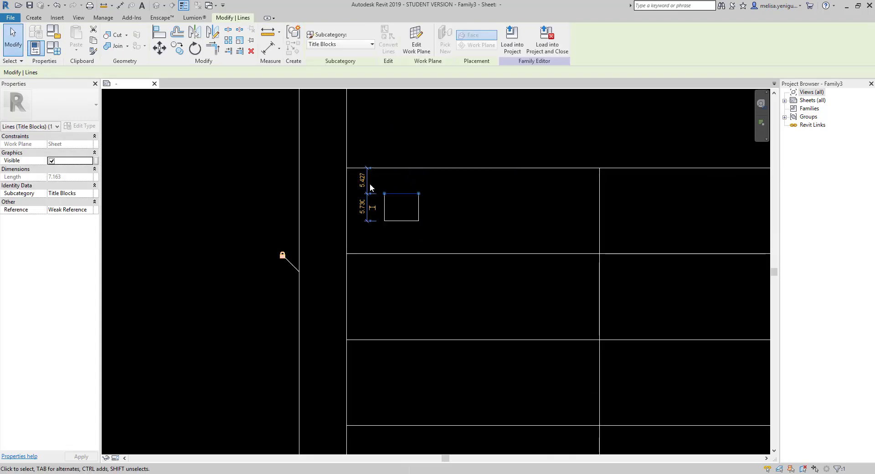
click(363, 206)
text(5)
key(Return)
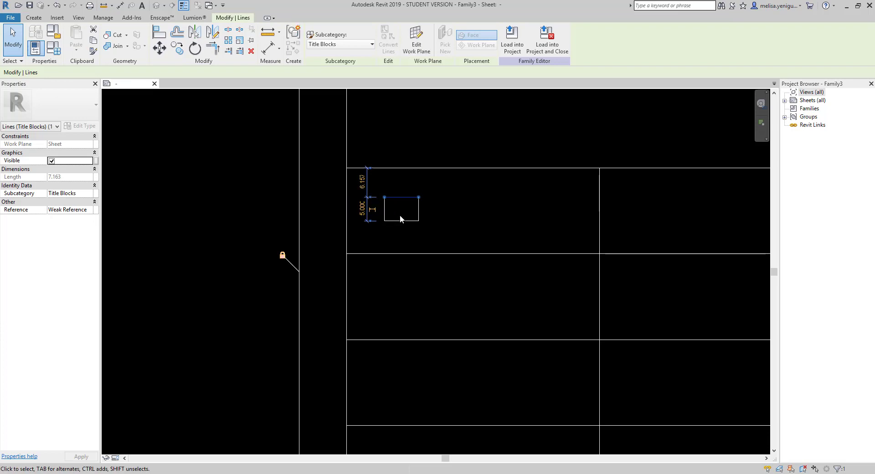
click(419, 209)
click(401, 175)
text(5)
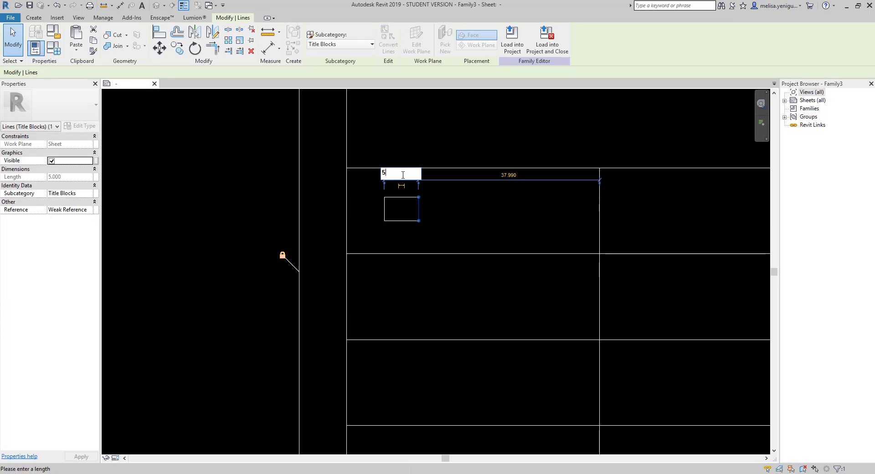
key(Return)
click(392, 210)
click(33, 17)
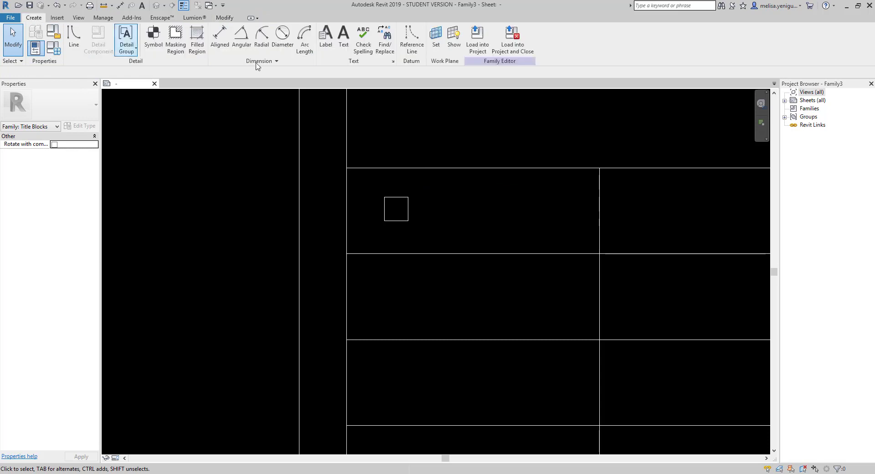
click(74, 36)
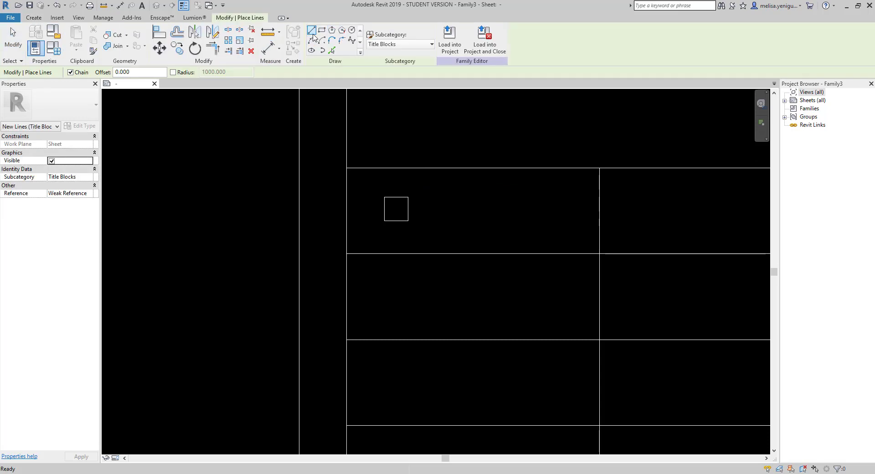
- Draw an outline around the square's left and bottom sides for the back square
scroll(379, 205, up, 3)
scroll(391, 179, up, 2)
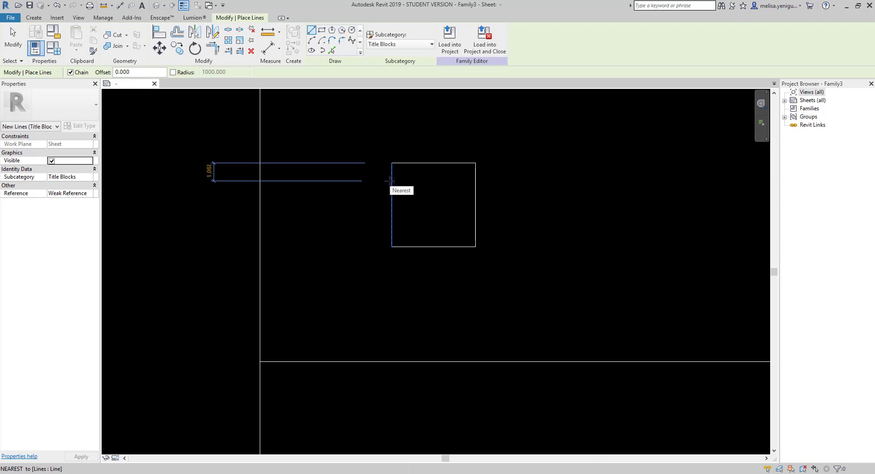
click(391, 180)
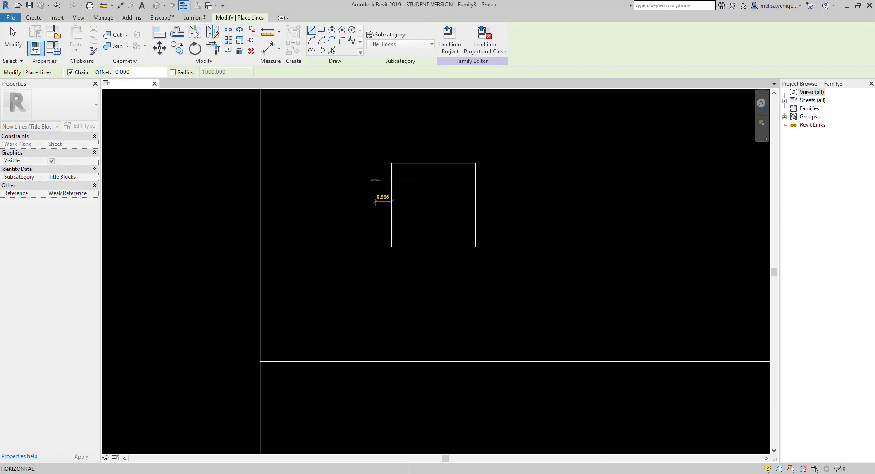
click(375, 180)
click(375, 267)
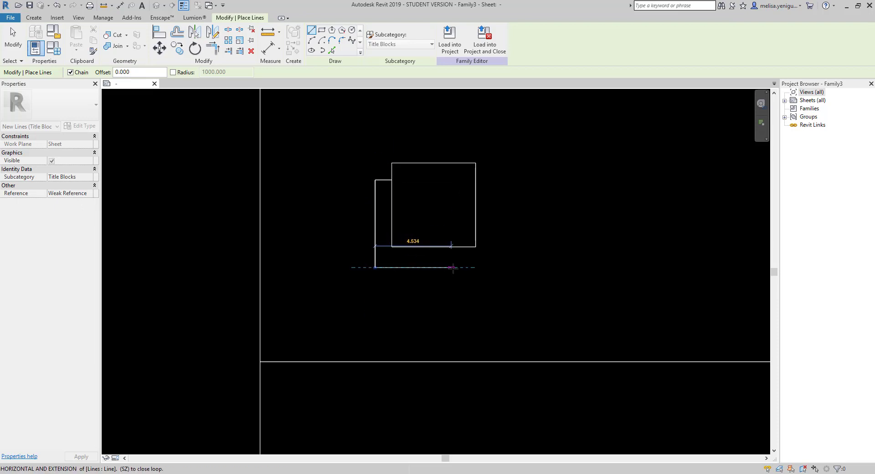
click(454, 268)
click(454, 247)
key(Escape)
key(Escape)
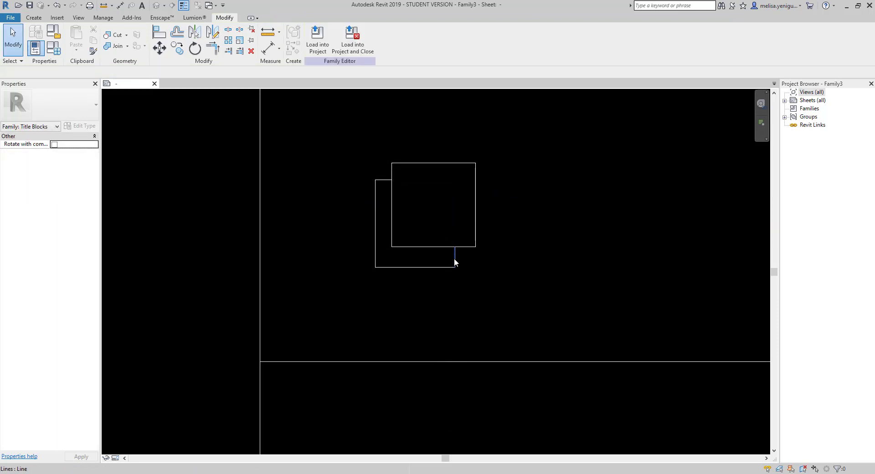
- Set the back square's right-side line distances to 1, 5 and 1
click(454, 258)
click(472, 274)
text(1)
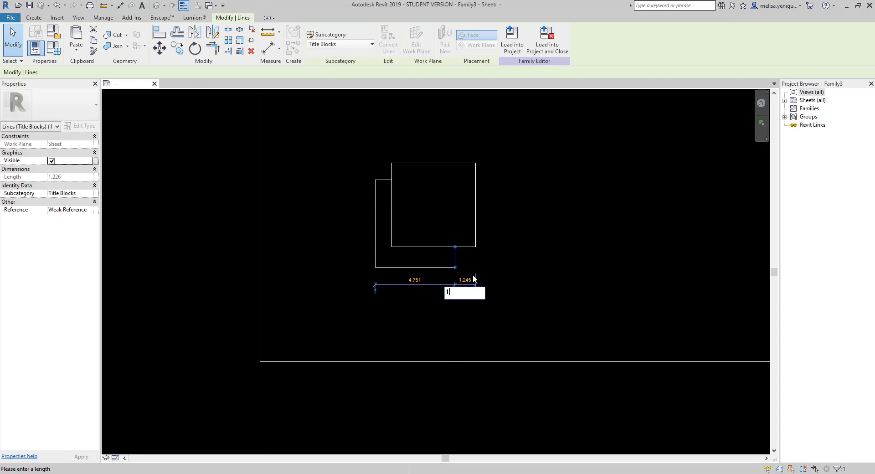
key(Return)
click(416, 280)
text(5)
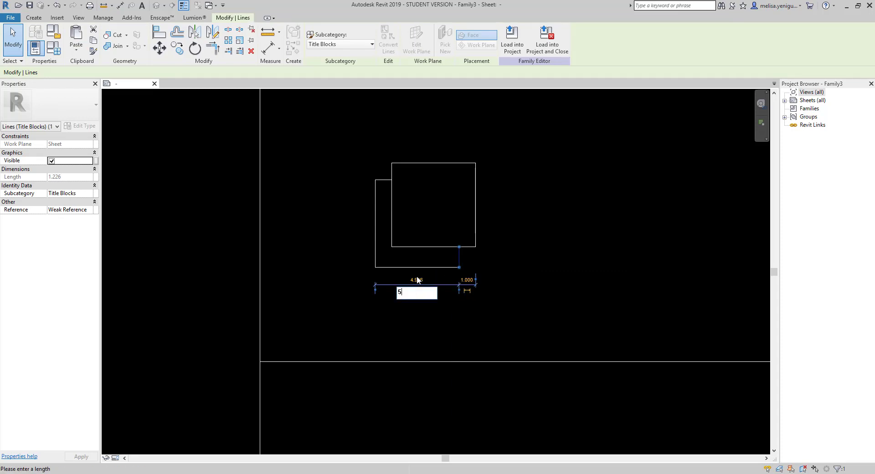
key(Return)
click(466, 280)
text(1)
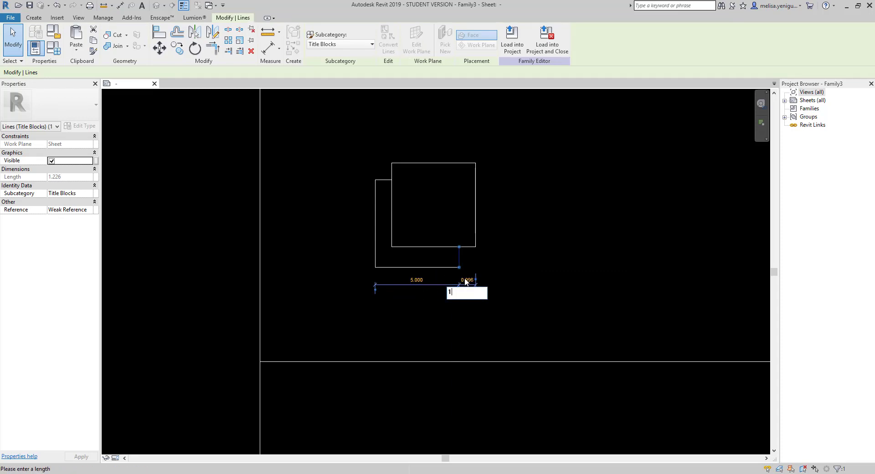
key(Return)
- Set the left and top lines of the back square to a 5 length with 1-unit offsets
click(375, 254)
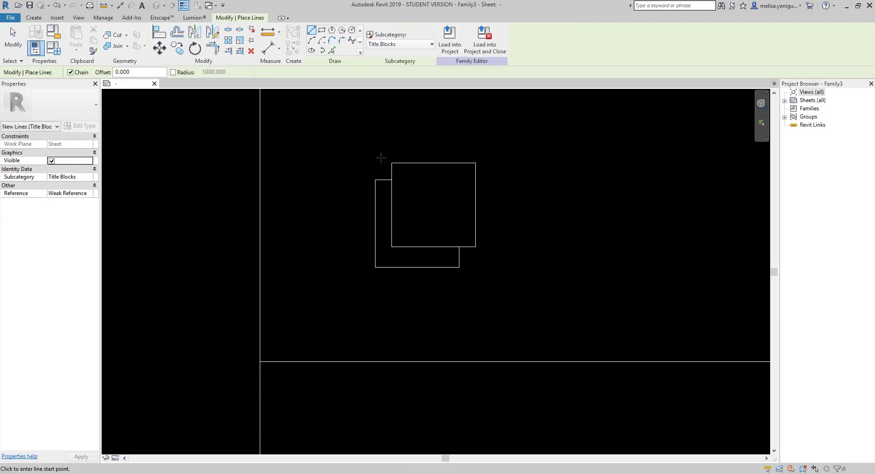
click(384, 179)
click(404, 172)
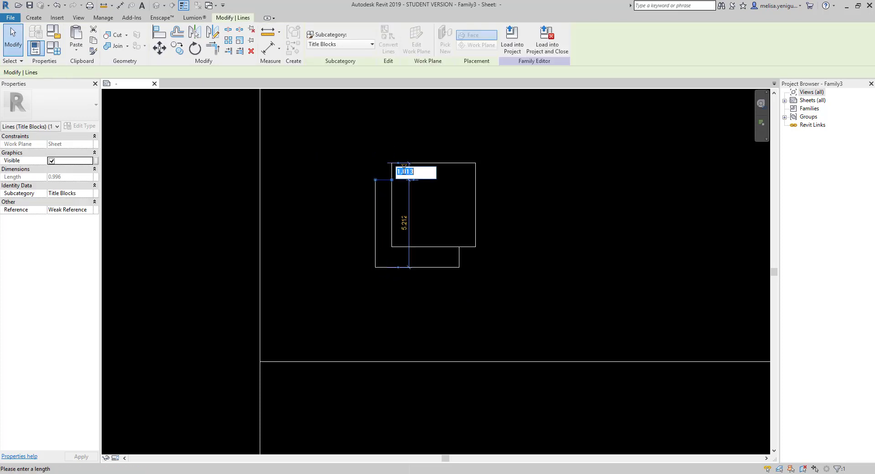
text(1)
key(Return)
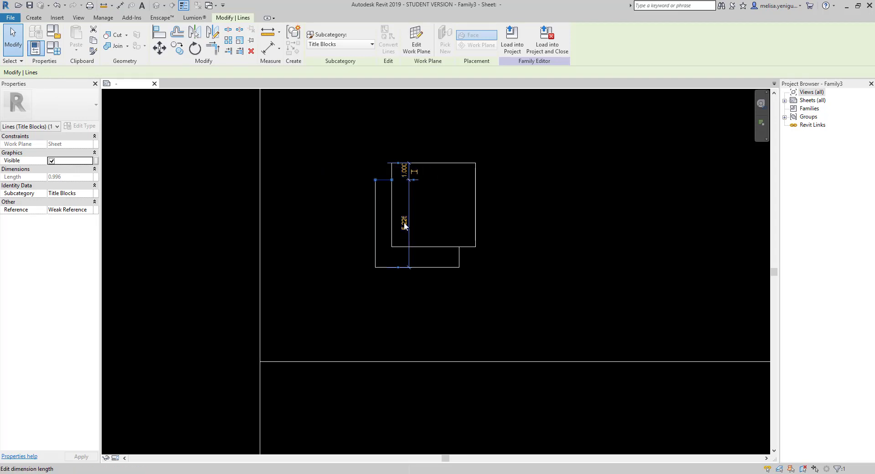
click(404, 223)
text(5.000)
key(Return)
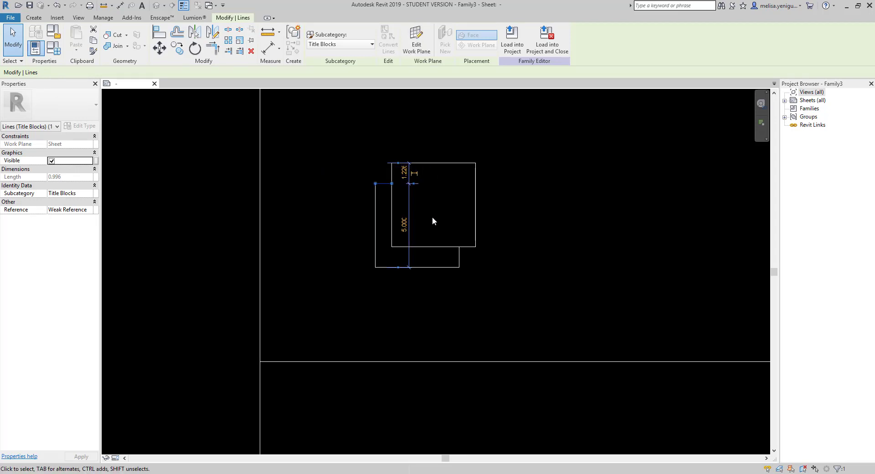
click(403, 172)
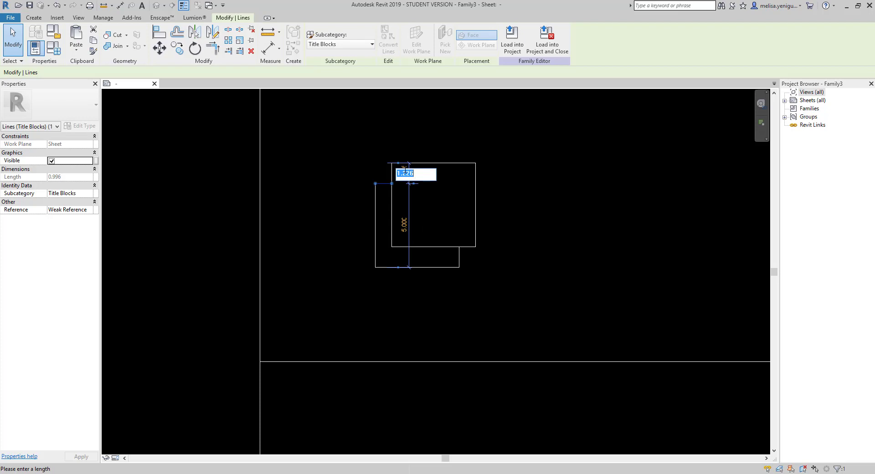
text(1)
key(Return)
click(513, 189)
- Drag the back square's bottom line upward into place
scroll(414, 261, down, 1)
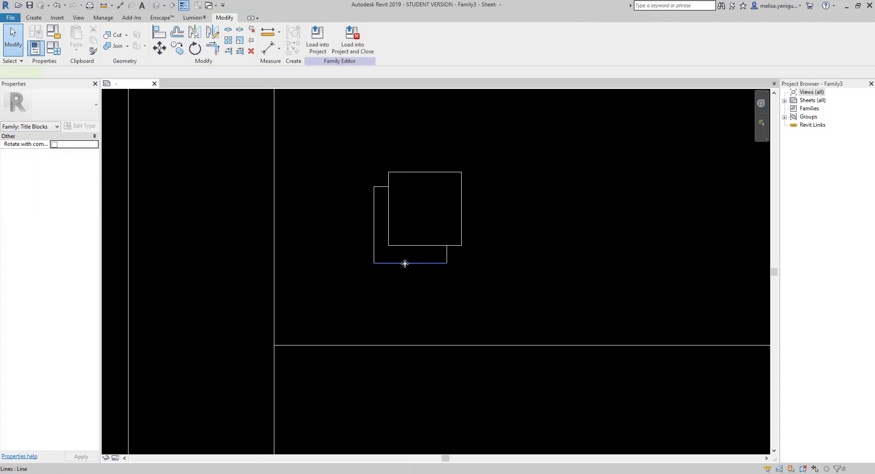
scroll(401, 264, up, 2)
click(419, 260)
drag(419, 253, 420, 256)
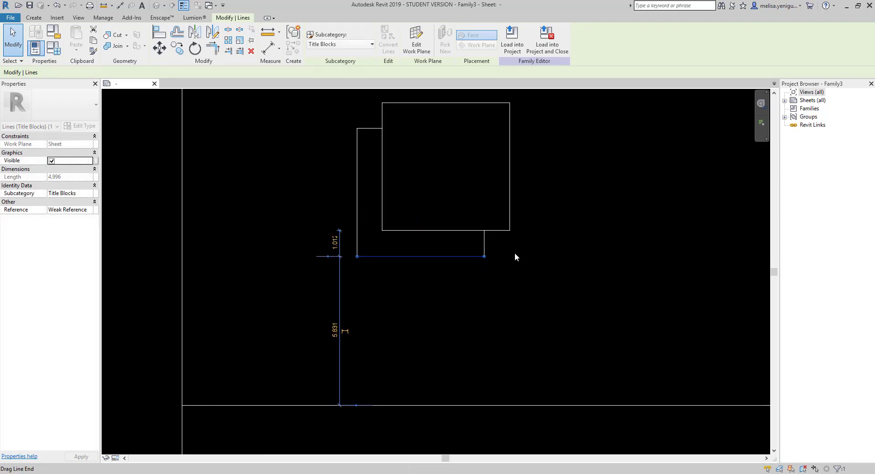
click(515, 252)
- Select both logo squares, cancel copying them, and pan down to the Project Name text
scroll(414, 220, down, 2)
scroll(414, 218, down, 2)
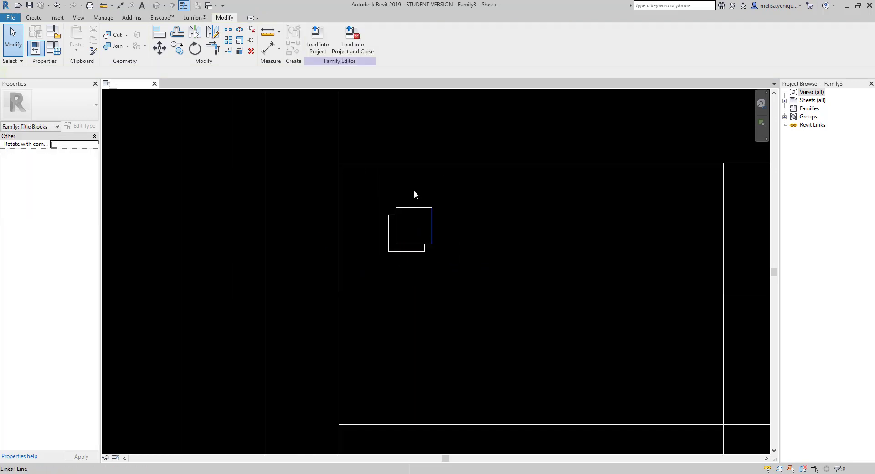
middle_drag(465, 255, 438, 255)
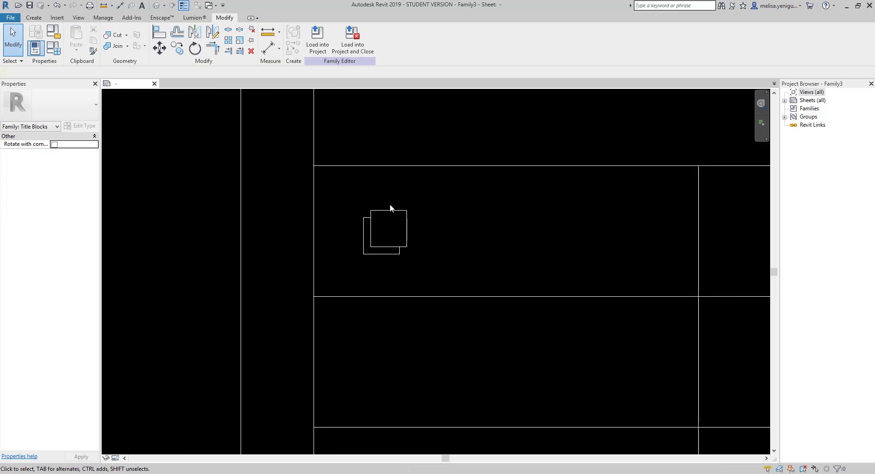
drag(342, 195, 419, 263)
middle_drag(475, 281, 488, 257)
key(r)
key(o)
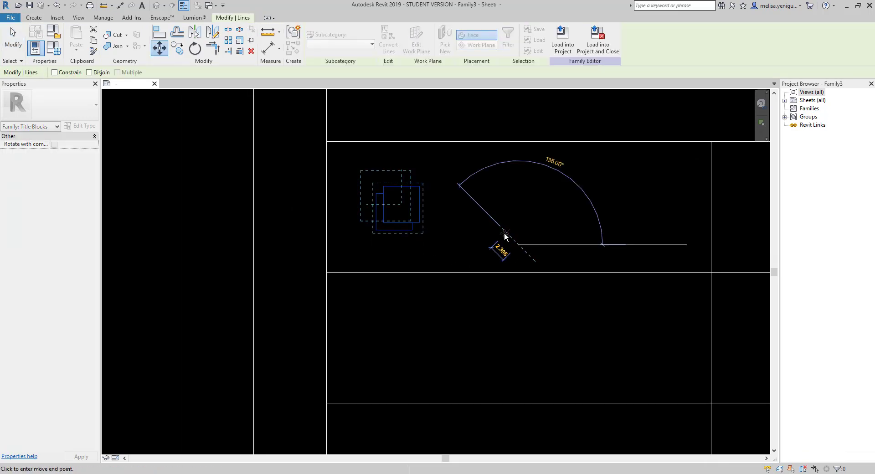
key(Escape)
scroll(490, 223, down, 2)
middle_drag(489, 215, 465, 247)
key(Escape)
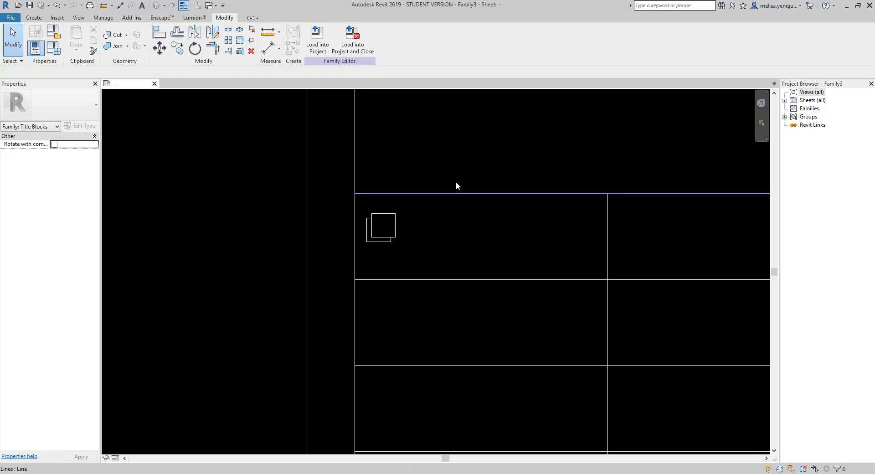
scroll(456, 181, down, 2)
middle_drag(453, 431, 444, 332)
- Copy the Project Name text note up into the top row cell
click(442, 317)
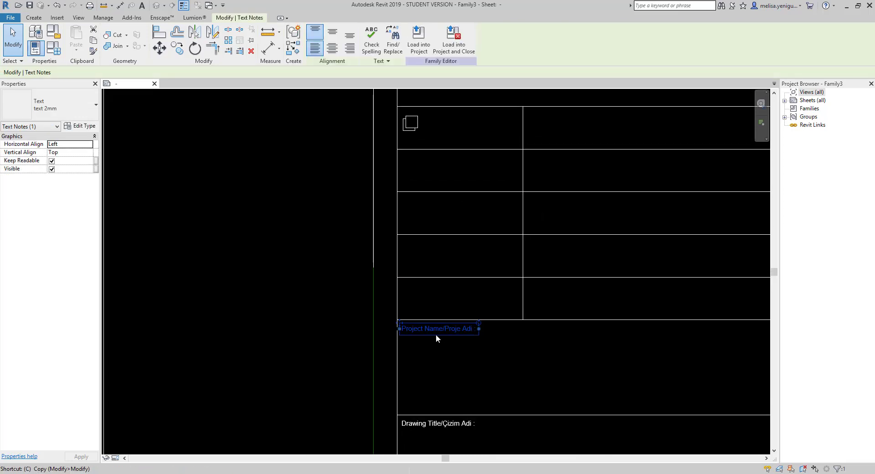
key(c)
key(o)
click(398, 319)
scroll(460, 126, up, 2)
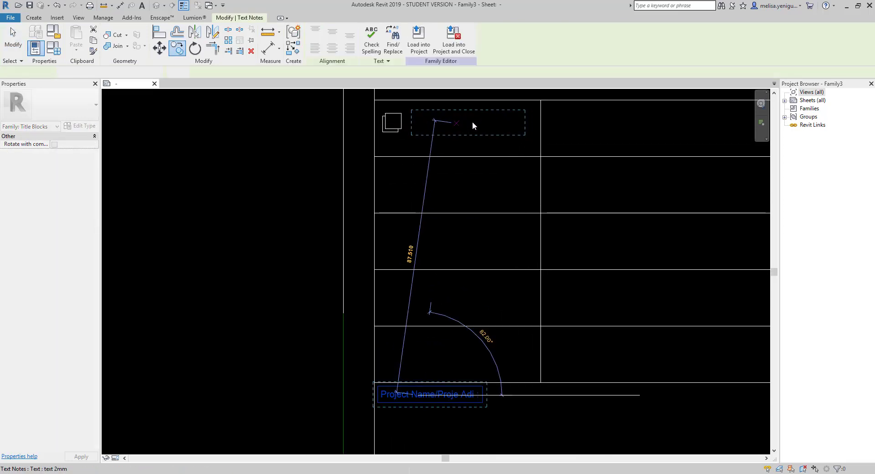
click(472, 121)
middle_drag(472, 121, 455, 198)
key(Escape)
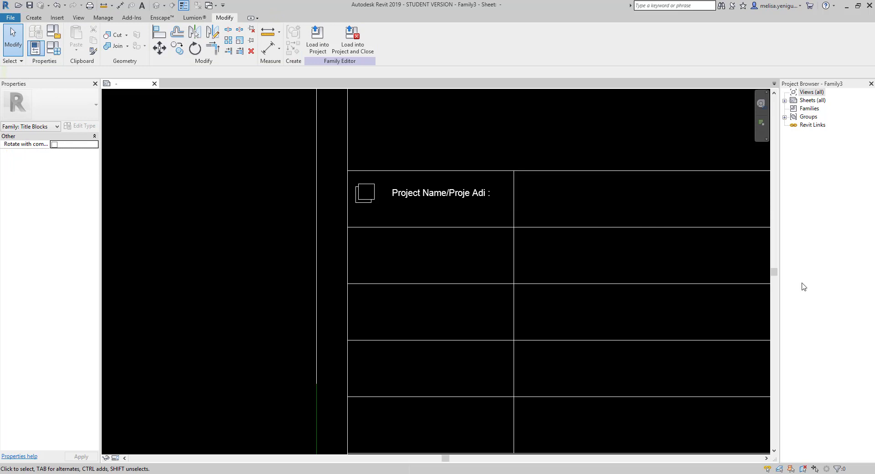
- Change the copied text to 'Mimari Proje'
click(434, 194)
double_click(427, 195)
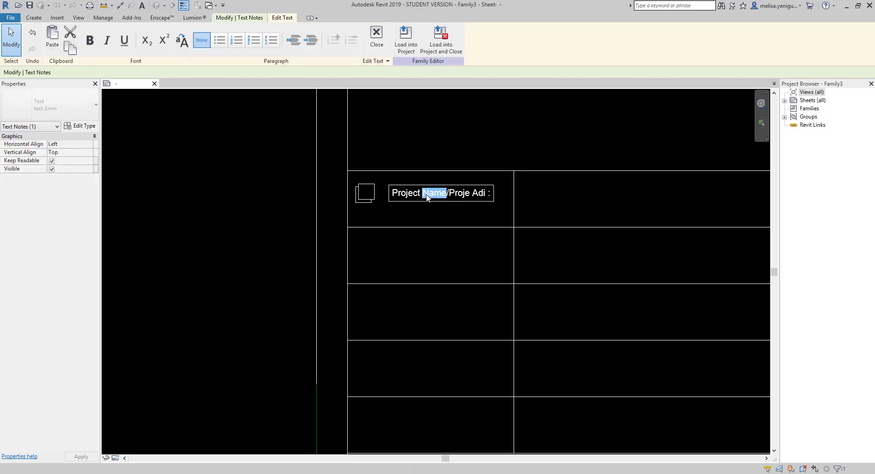
key(ctrl+a)
text(M)
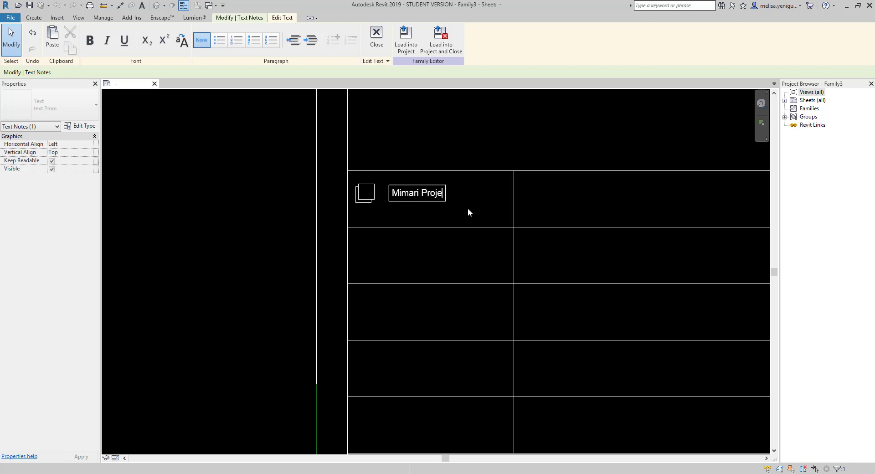
click(467, 208)
click(469, 206)
click(426, 196)
middle_drag(428, 198, 433, 173)
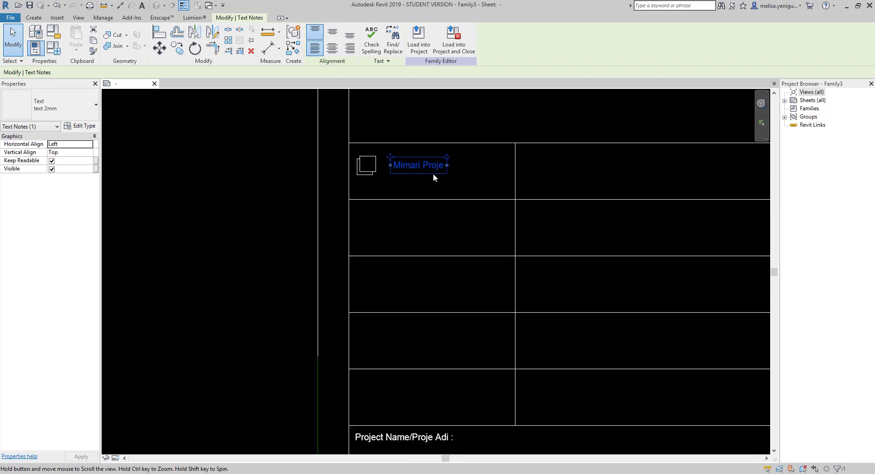
drag(432, 177, 418, 200)
key(Escape)
- Copy the logo and Mimari Proje label down one row and rename it 'Elektrik Projesi'
drag(332, 135, 470, 185)
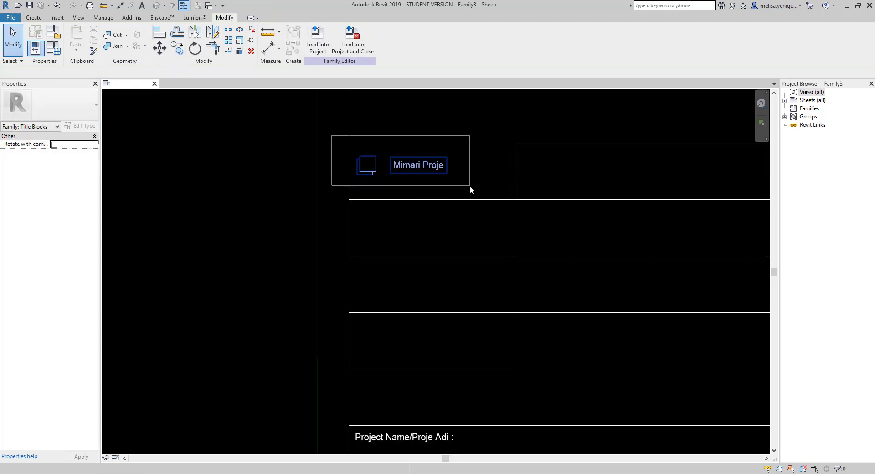
key(r)
key(o)
click(517, 142)
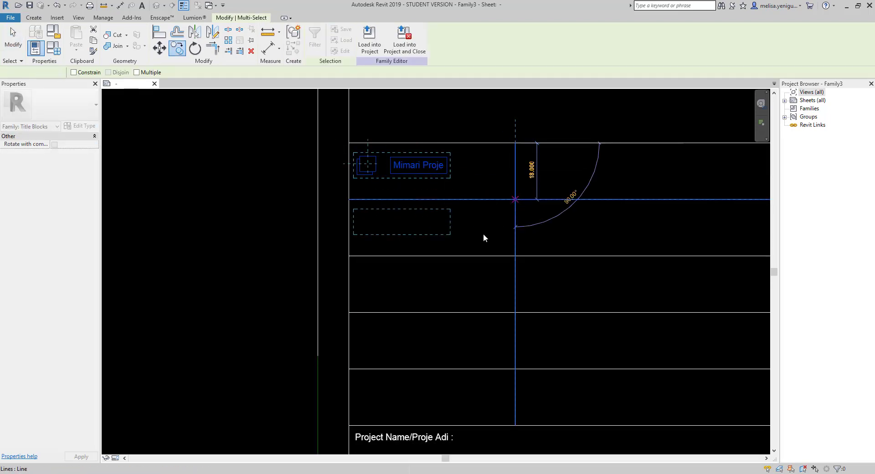
key(Escape)
key(Escape)
double_click(412, 222)
text(Elektrik Projesi)
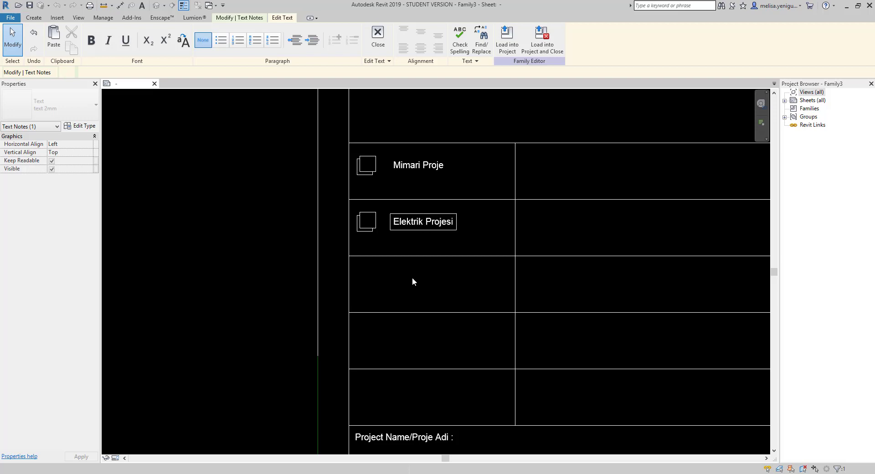
click(412, 278)
drag(337, 199, 468, 244)
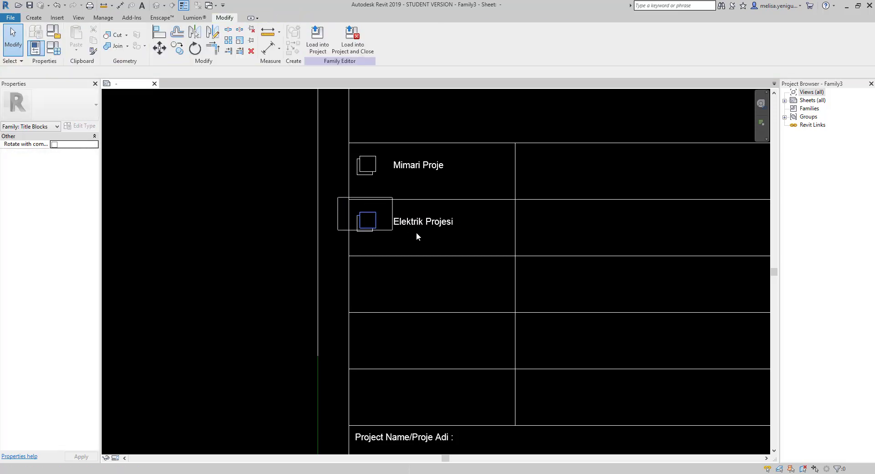
- Copy the Elektrik Projesi row one row down and relabel it 'Mekanik Projesi'
key(o)
click(515, 199)
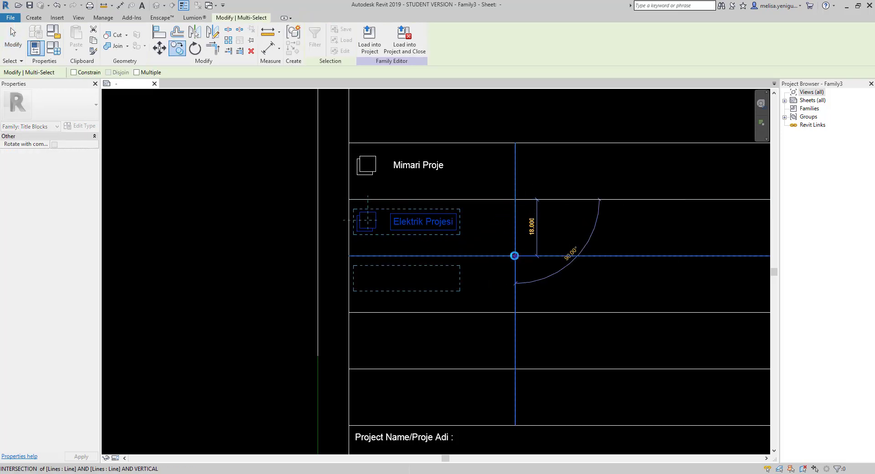
click(514, 256)
double_click(406, 281)
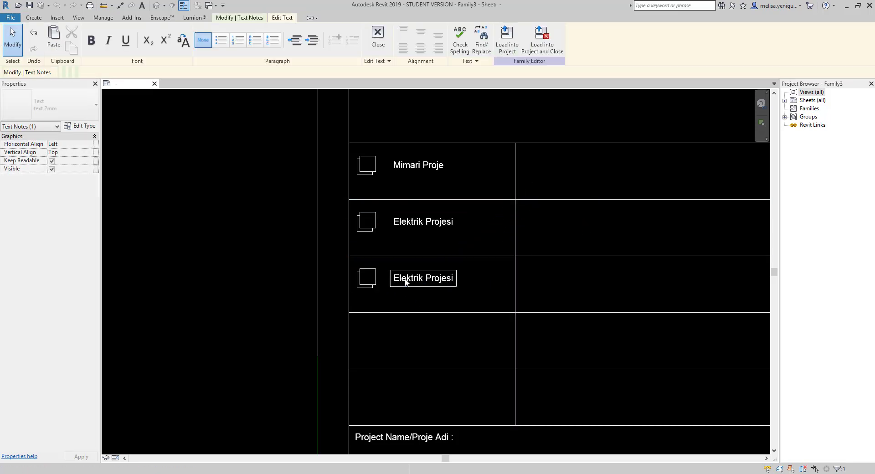
key(ctrl+a)
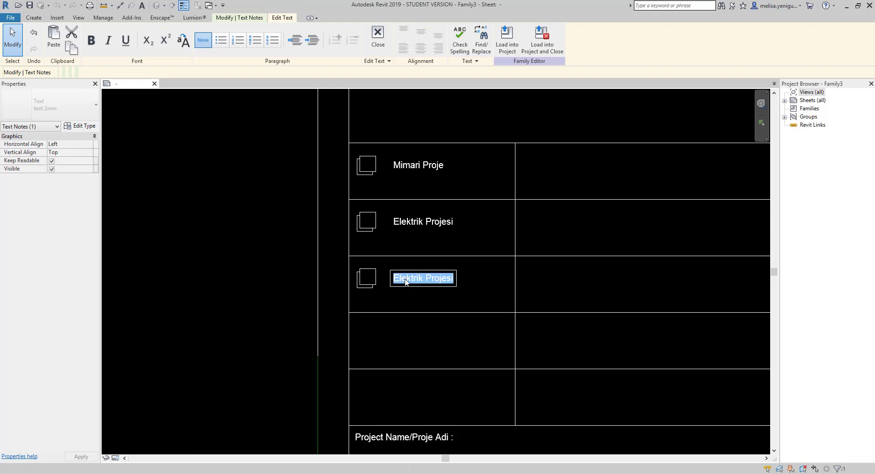
text(ME)
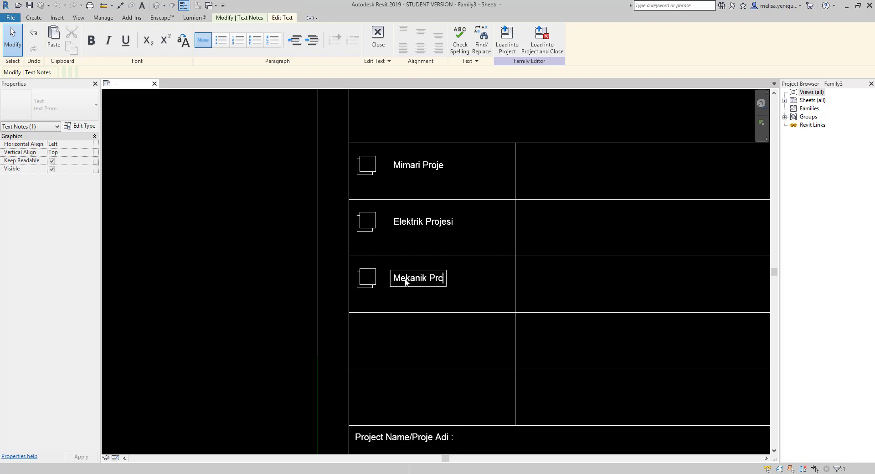
click(488, 299)
- Copy the Mekanik Projesi row one row lower and rename its text to 'Alt Yapı Projesi'
middle_drag(404, 277, 373, 211)
key(Escape)
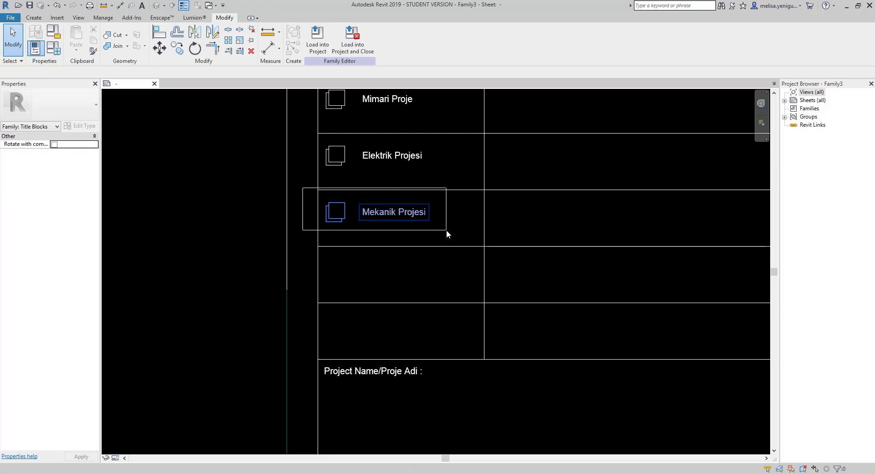
drag(398, 230, 468, 228)
key(r)
key(o)
click(484, 246)
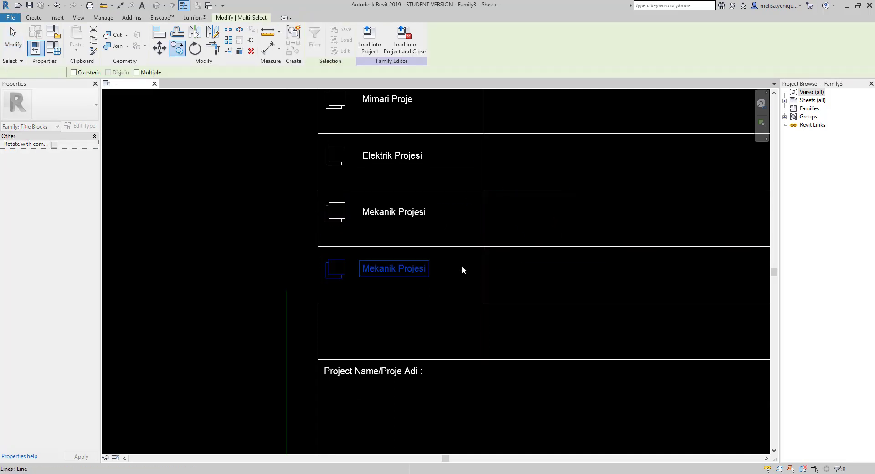
middle_drag(381, 266, 414, 262)
scroll(415, 262, up, 2)
key(Escape)
click(411, 259)
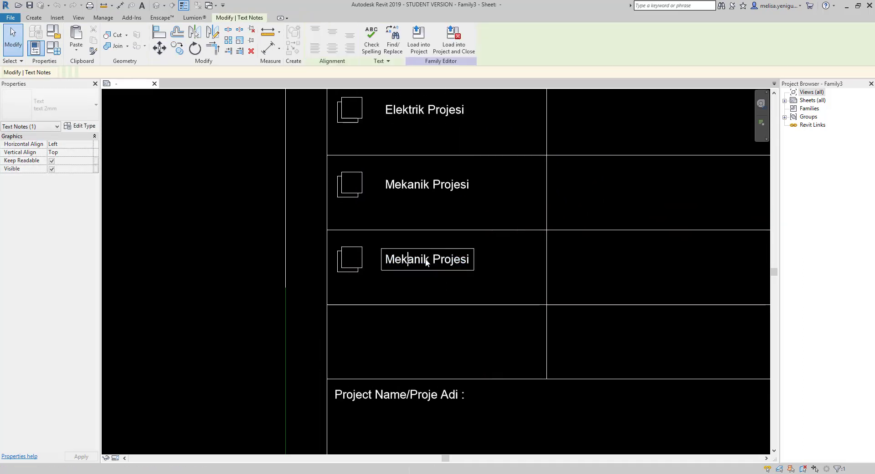
double_click(426, 262)
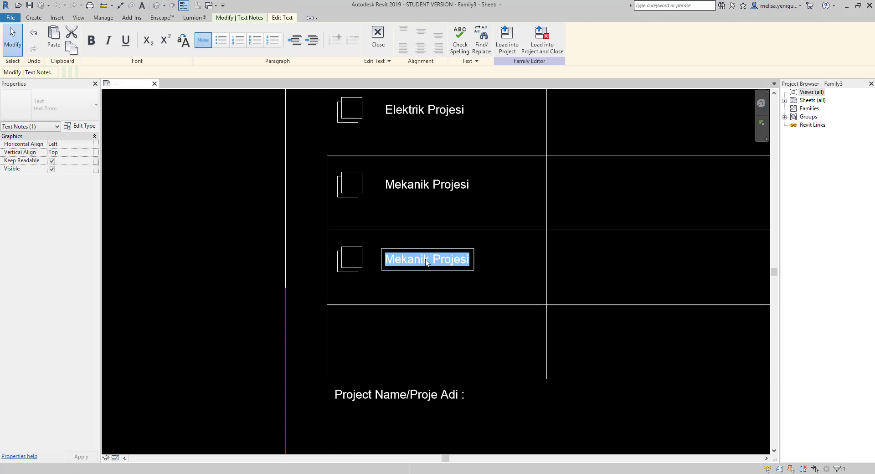
text(Alt )
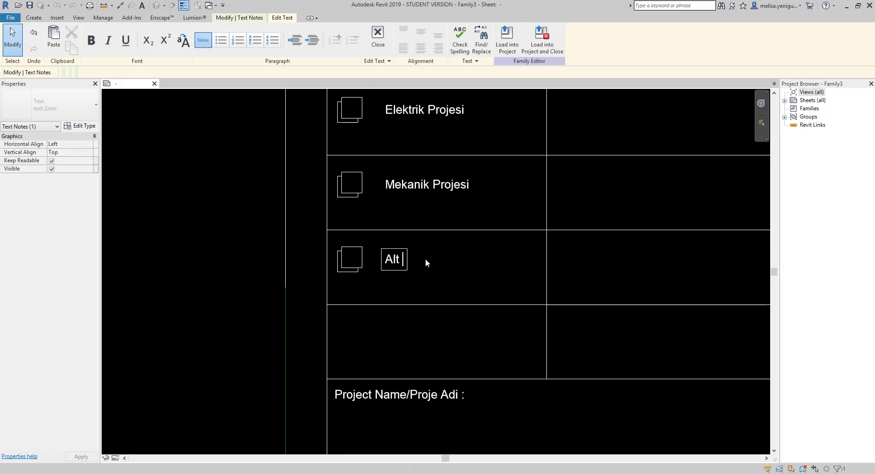
text(Yapı Projesi)
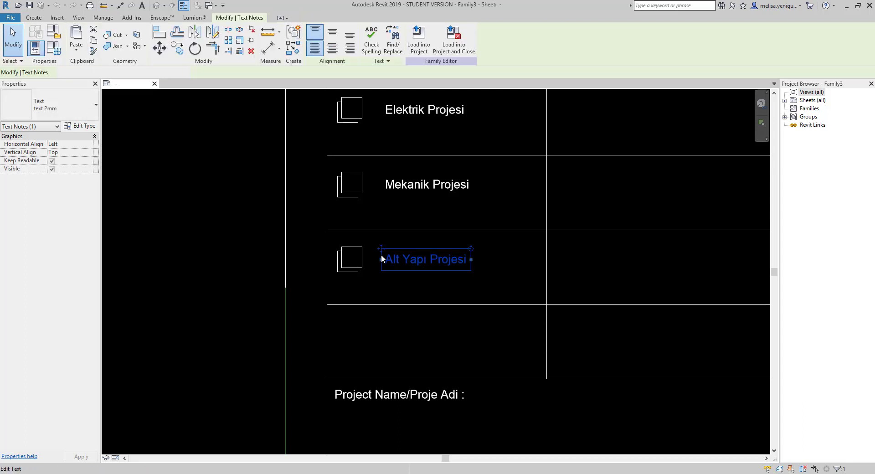
click(313, 233)
- Copy the Alt Yapı Projesi row one row down and rename it 'Peyzaj Projesi'
drag(313, 233, 490, 286)
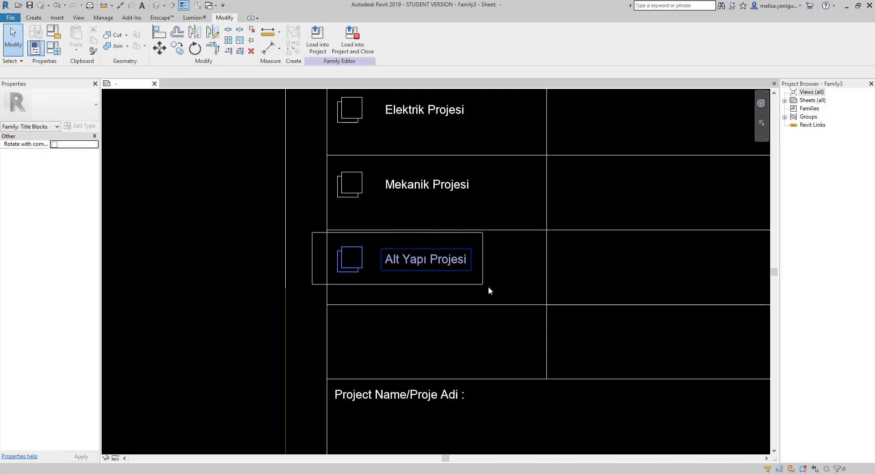
key(c)
key(o)
click(546, 230)
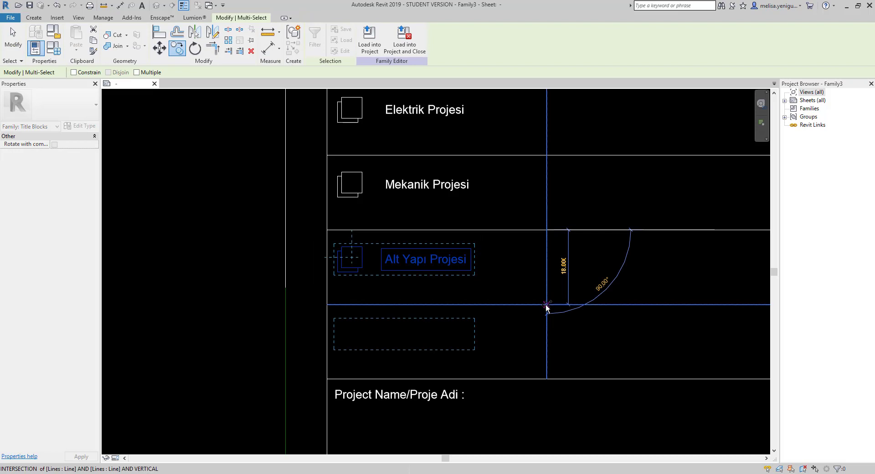
click(546, 304)
click(412, 334)
double_click(412, 335)
click(412, 335)
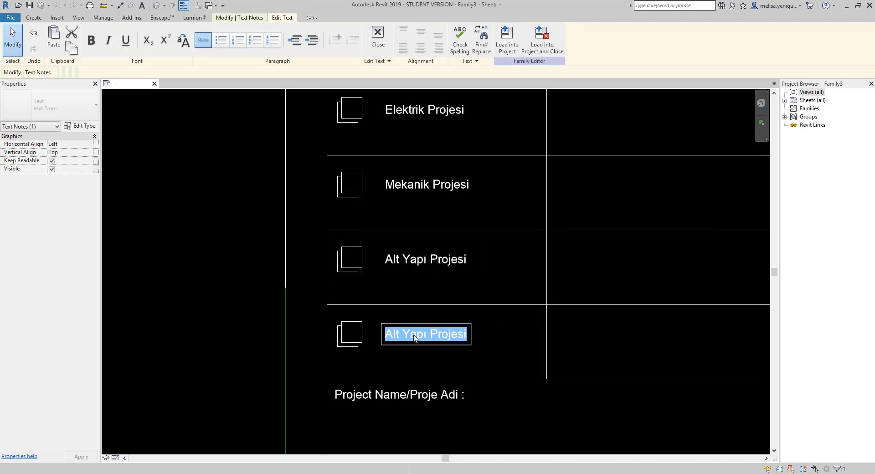
text(Pey)
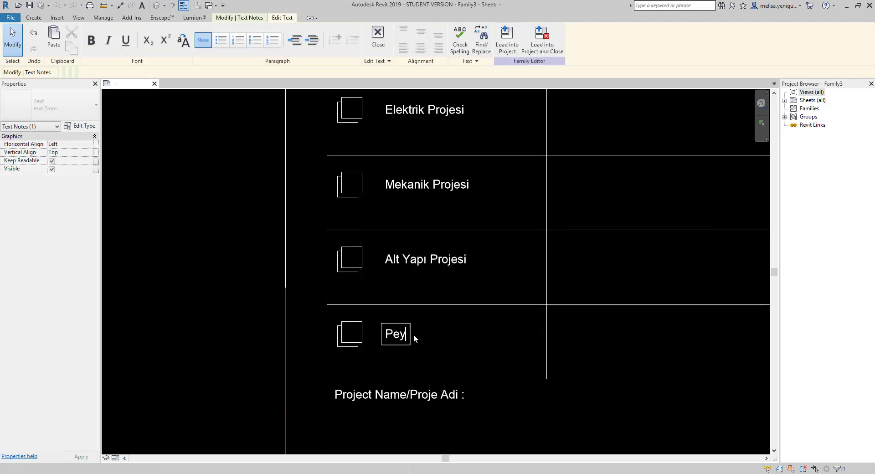
text(zaj Projesi)
click(482, 287)
scroll(488, 355, down, 2)
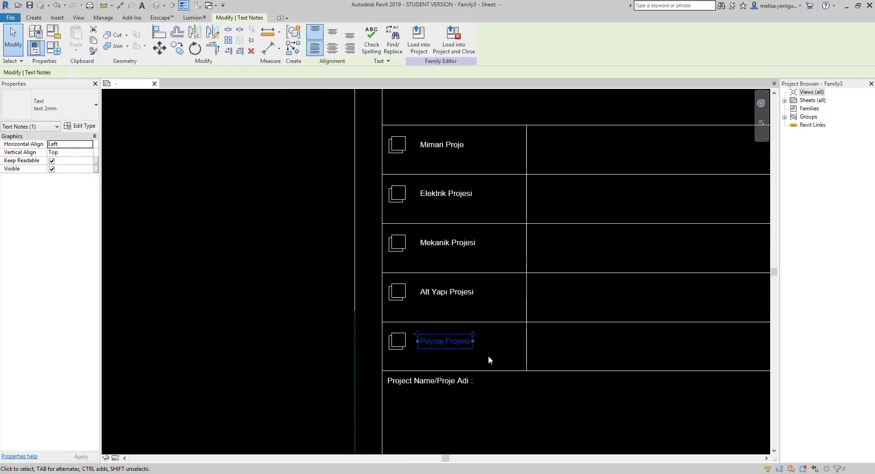
click(479, 326)
scroll(479, 326, down, 3)
scroll(382, 254, up, 2)
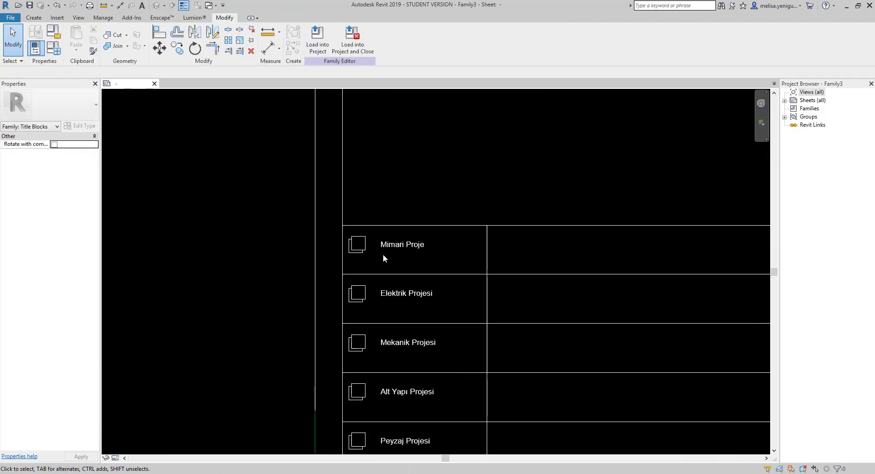
scroll(427, 232, up, 1)
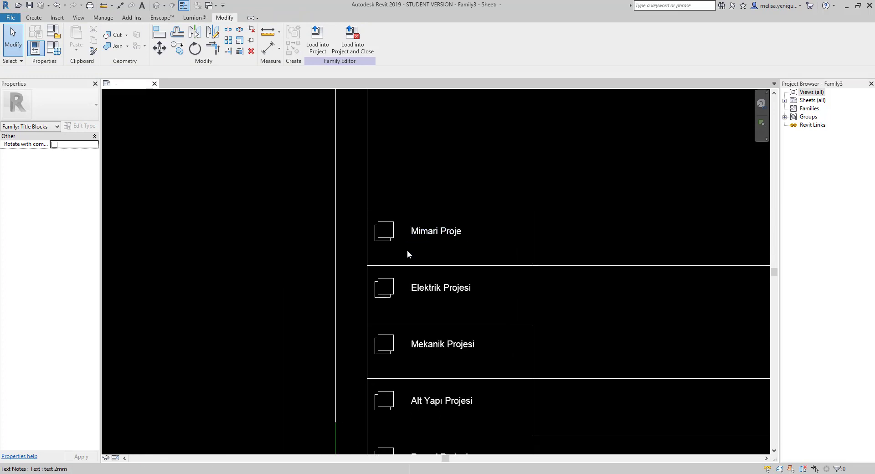
middle_drag(407, 254, 436, 272)
middle_drag(434, 319, 412, 279)
scroll(401, 267, up, 2)
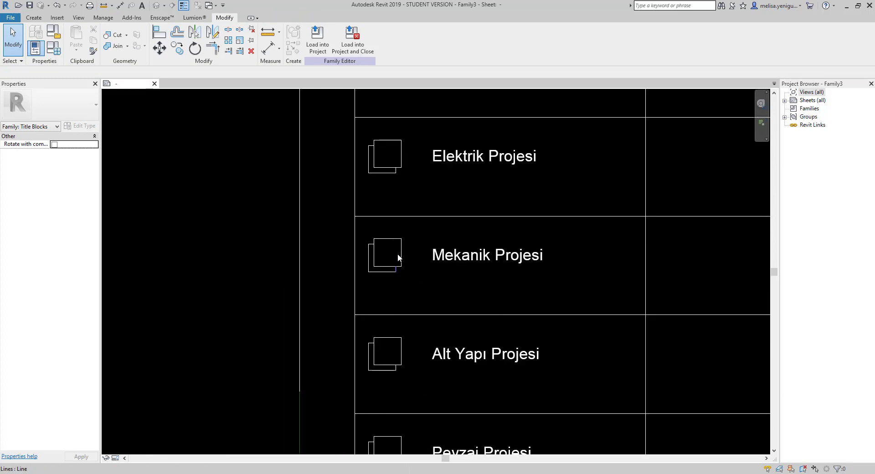
scroll(380, 255, down, 2)
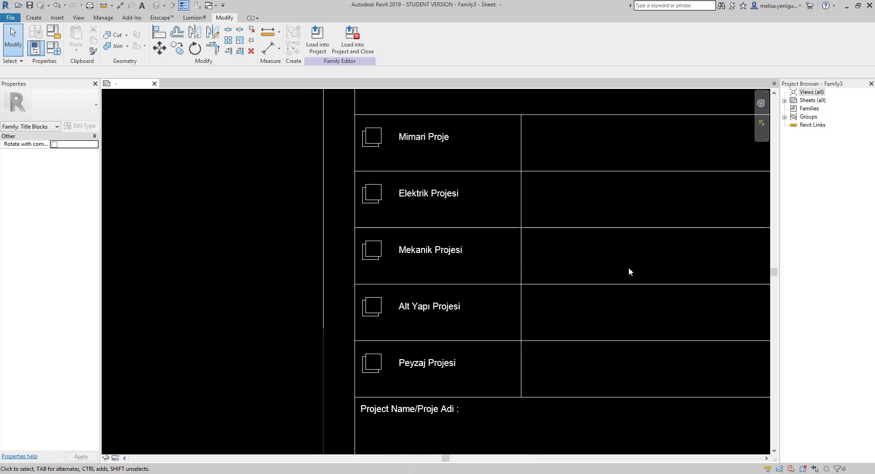
middle_drag(628, 271, 265, 225)
scroll(317, 223, up, 3)
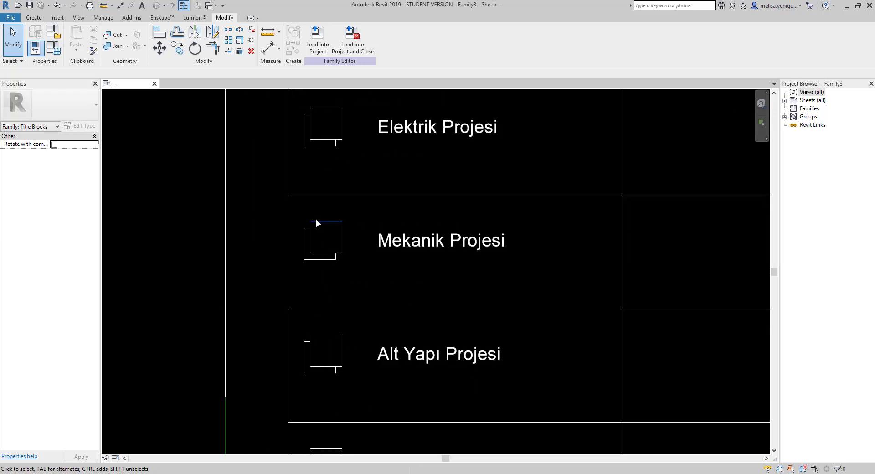
- Draw a rectangular filled region matching the square beside Mekanik Projesi
click(34, 18)
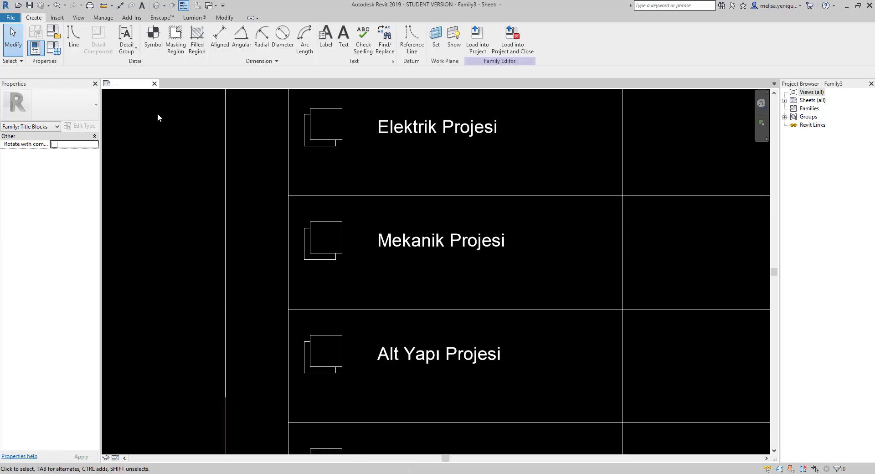
click(197, 39)
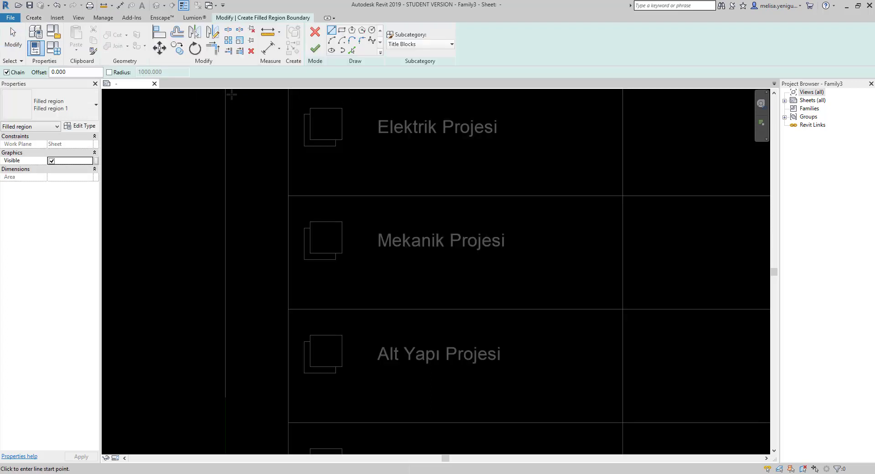
click(341, 30)
scroll(304, 220, up, 1)
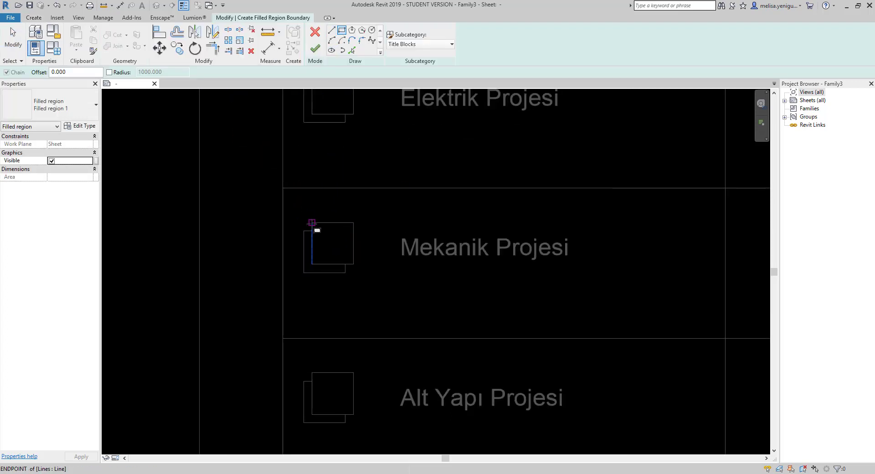
click(312, 223)
click(353, 263)
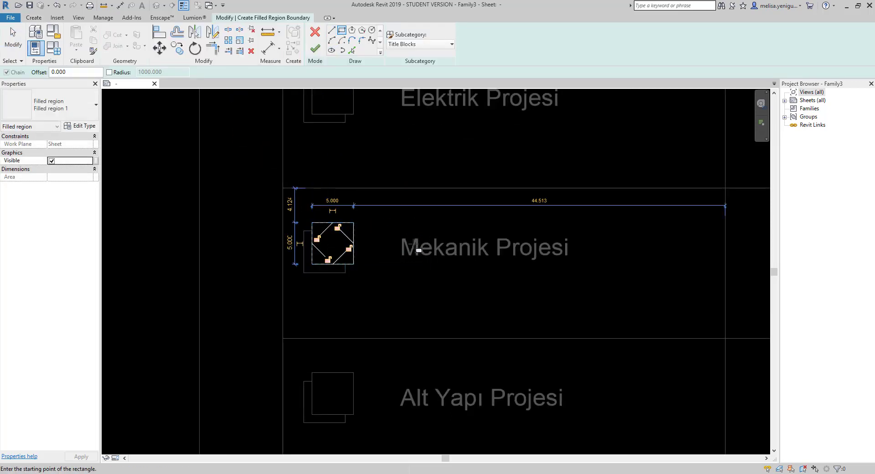
click(337, 227)
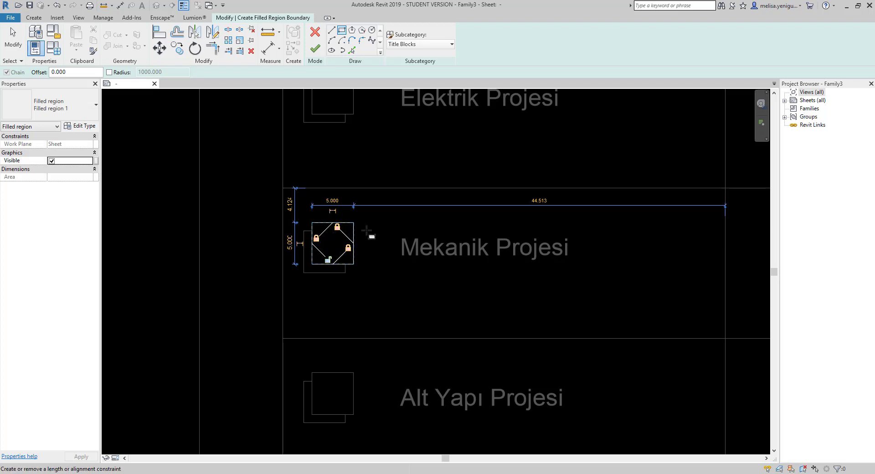
click(314, 50)
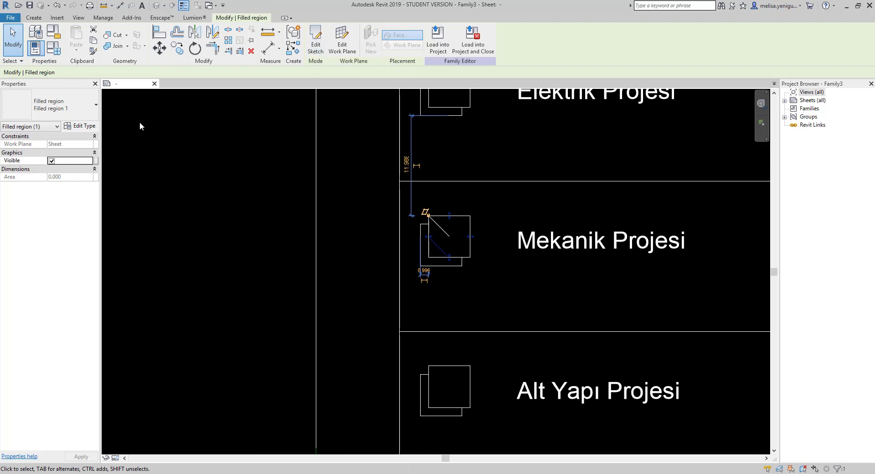
- Set the filled region type's foreground pattern to Solid fill in white
click(78, 129)
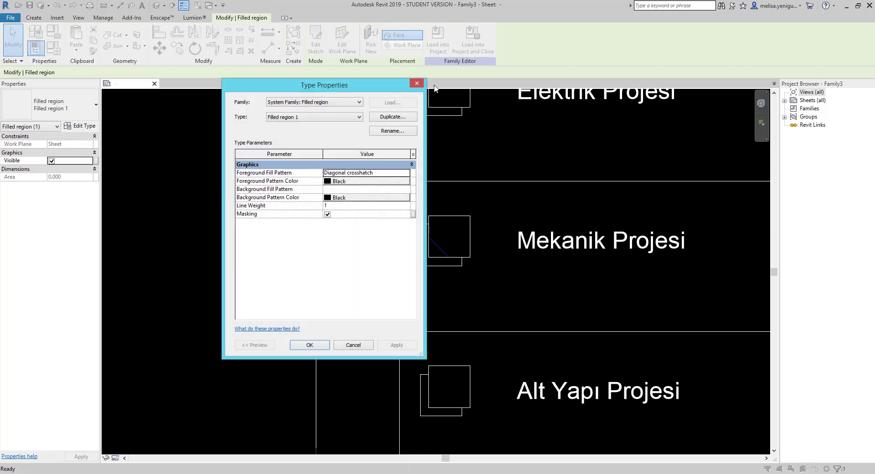
click(416, 84)
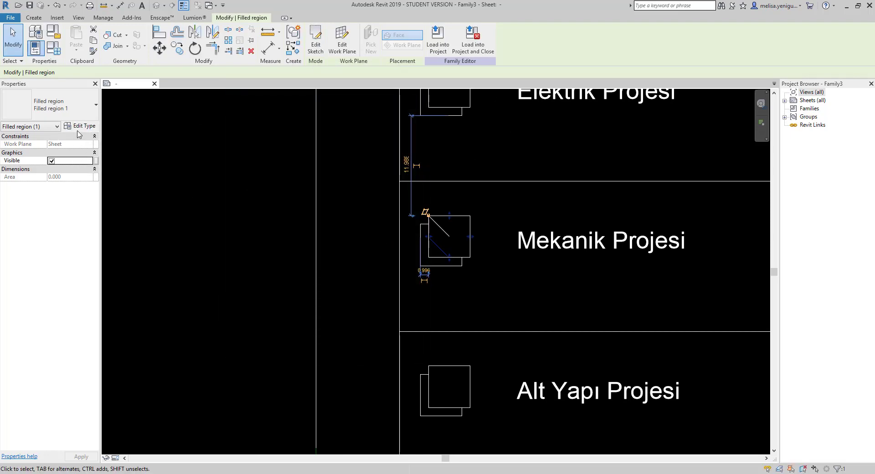
click(79, 127)
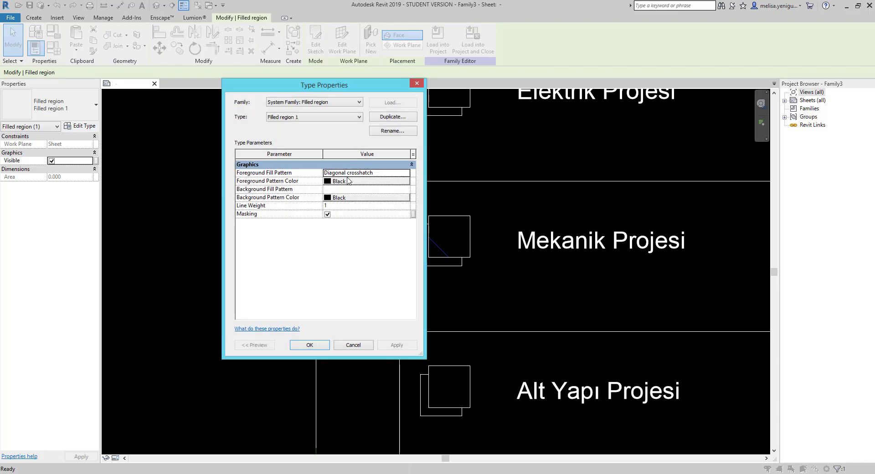
click(365, 174)
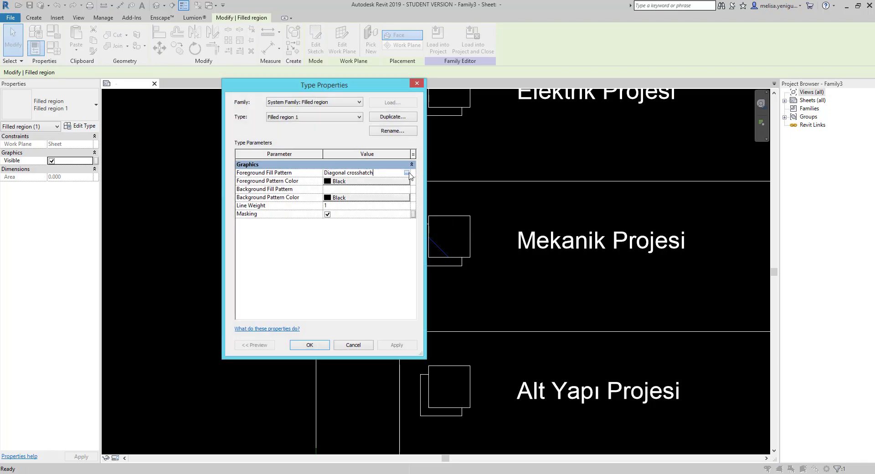
click(407, 174)
click(287, 203)
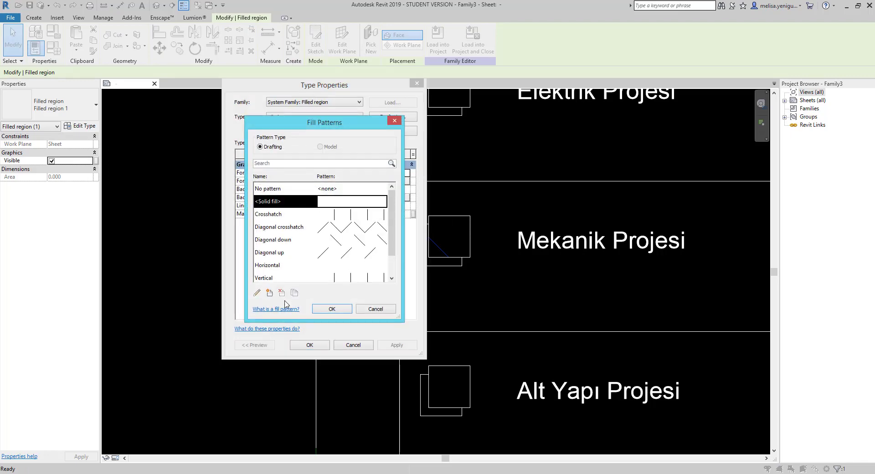
click(331, 309)
click(374, 185)
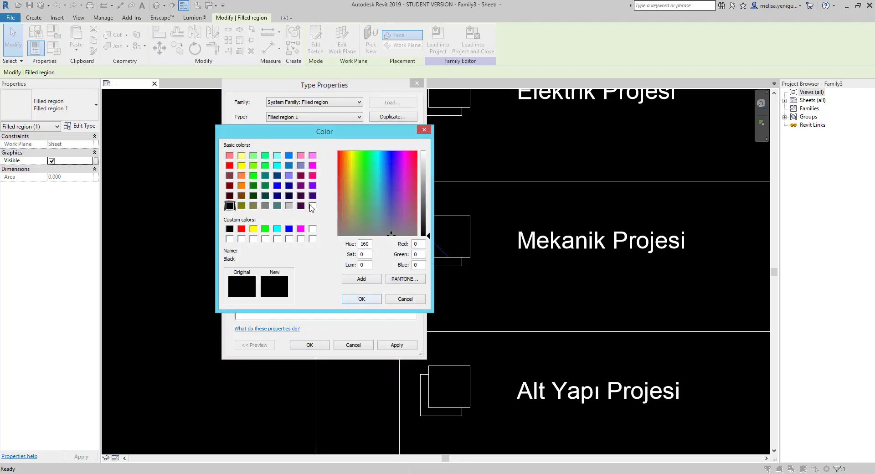
click(362, 299)
click(310, 345)
click(442, 278)
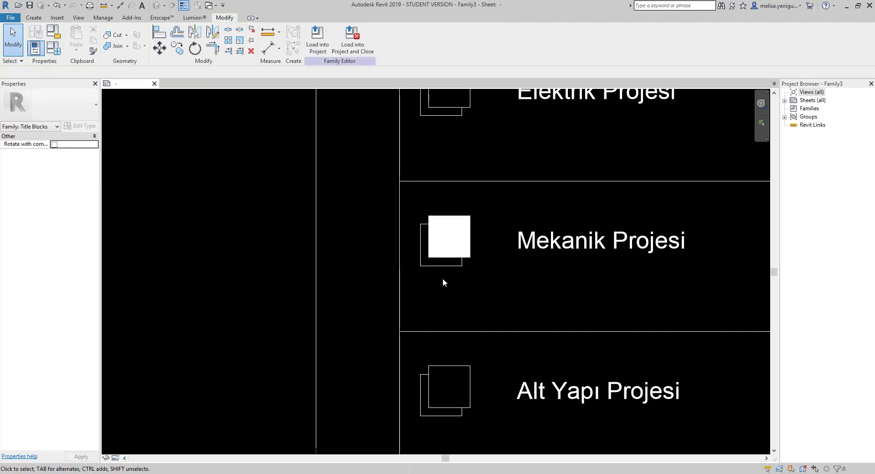
scroll(414, 285, down, 2)
middle_drag(414, 285, 317, 248)
scroll(327, 254, down, 2)
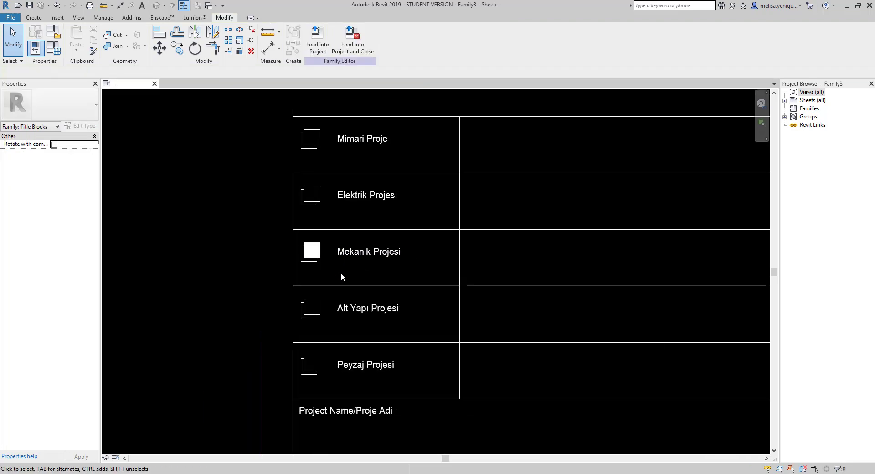
scroll(386, 290, down, 1)
middle_drag(403, 302, 379, 280)
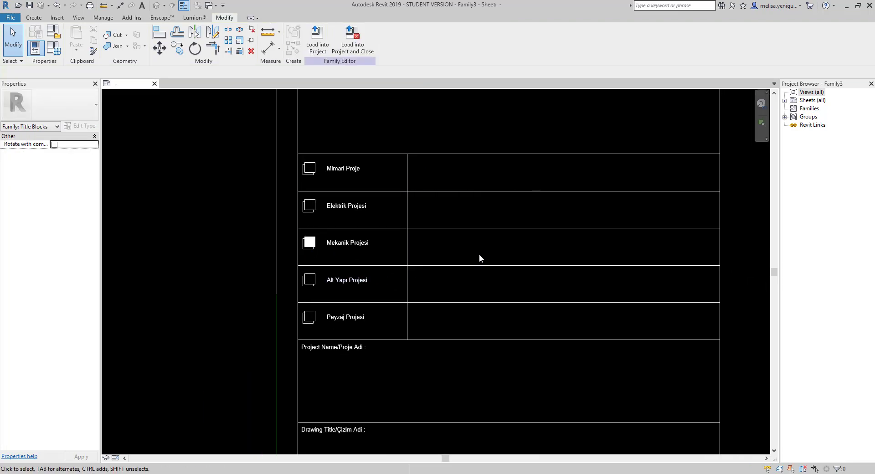
scroll(479, 255, down, 1)
middle_drag(408, 251, 340, 244)
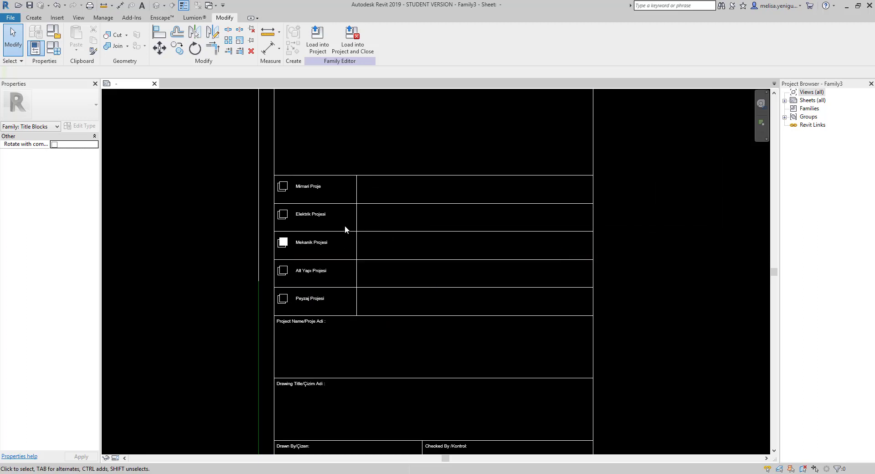
middle_drag(404, 248, 439, 238)
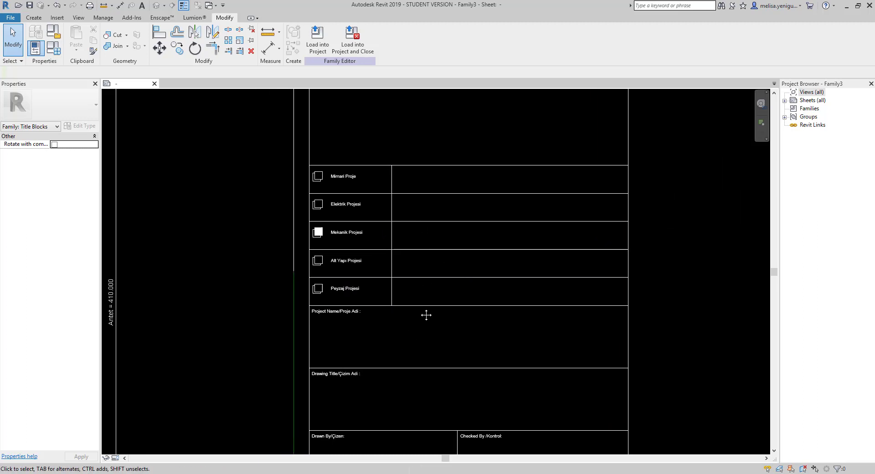
scroll(426, 314, up, 1)
- Move the Drawing Title/Çizim Adi note into the Mekanik Projesi row's right cell
scroll(360, 326, up, 1)
click(359, 324)
click(321, 317)
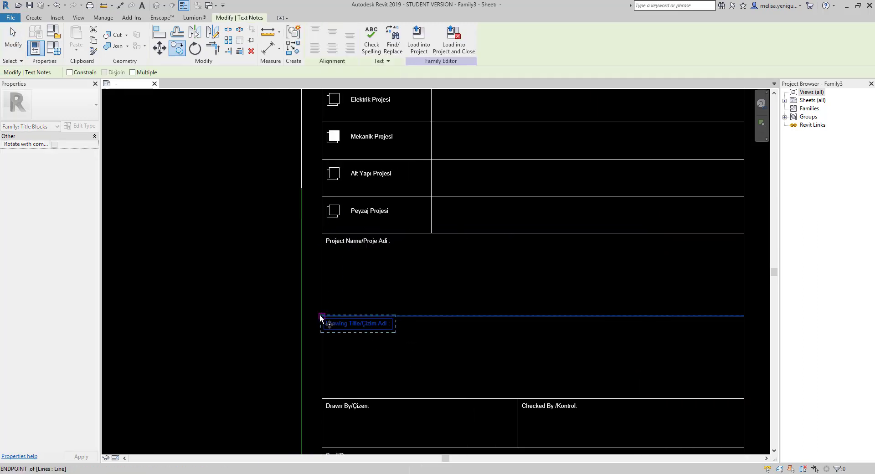
middle_drag(440, 145, 390, 289)
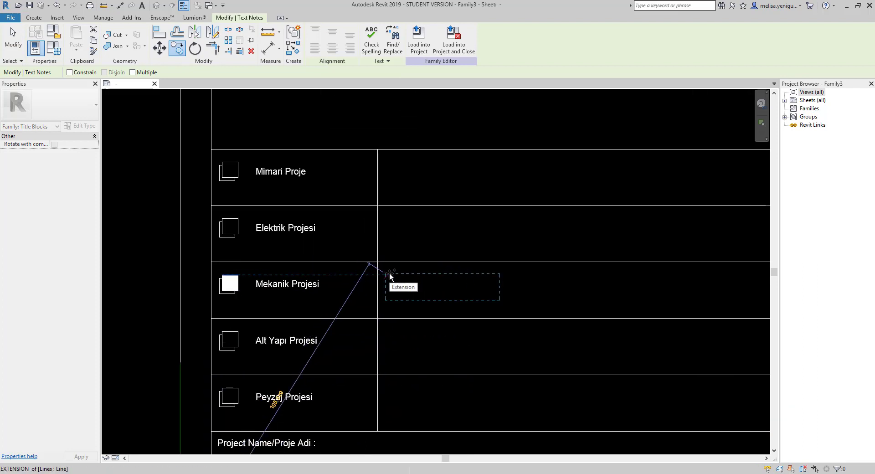
click(390, 275)
scroll(434, 280, up, 1)
- Replace the note's text with two lines: 'Firma Adı' and 'Firma Adresi'
double_click(441, 269)
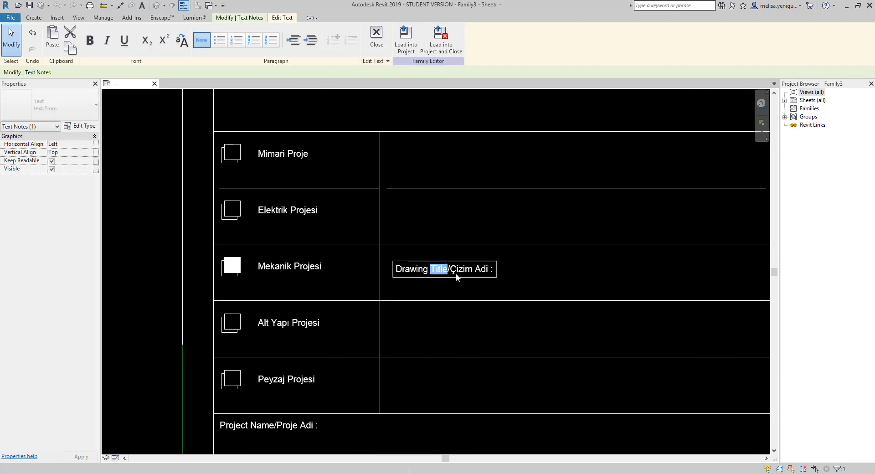
key(ctrl+a)
text(F)
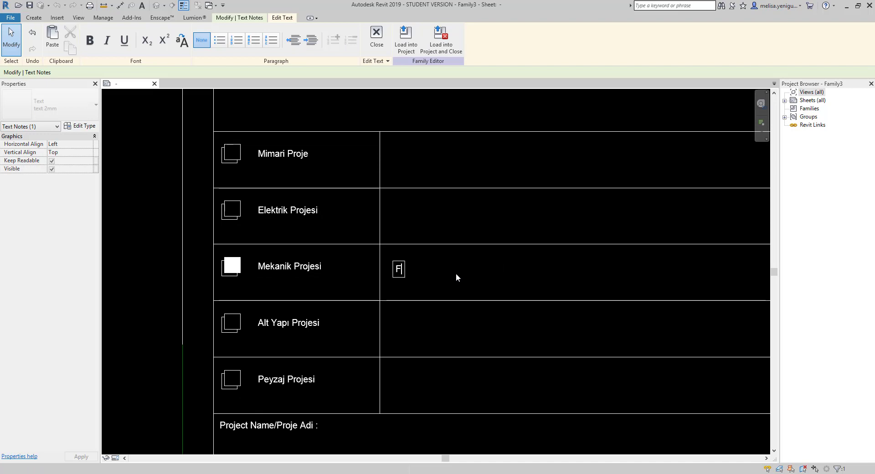
text(irma Adı)
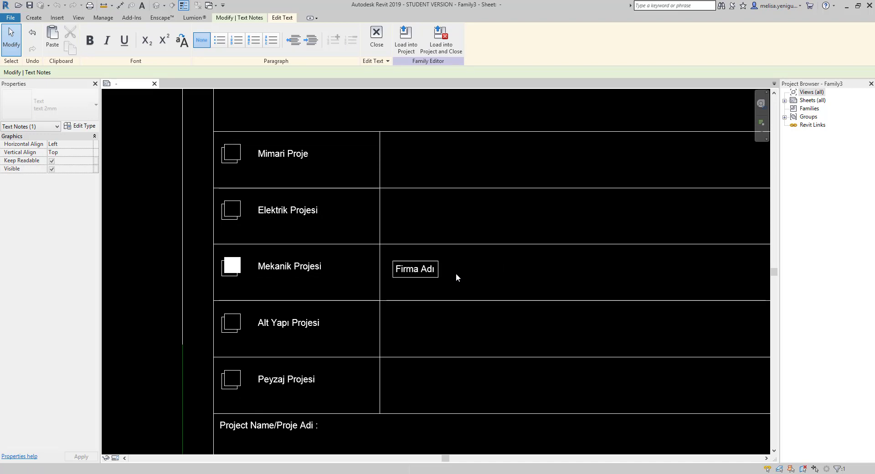
key(Return)
text(F)
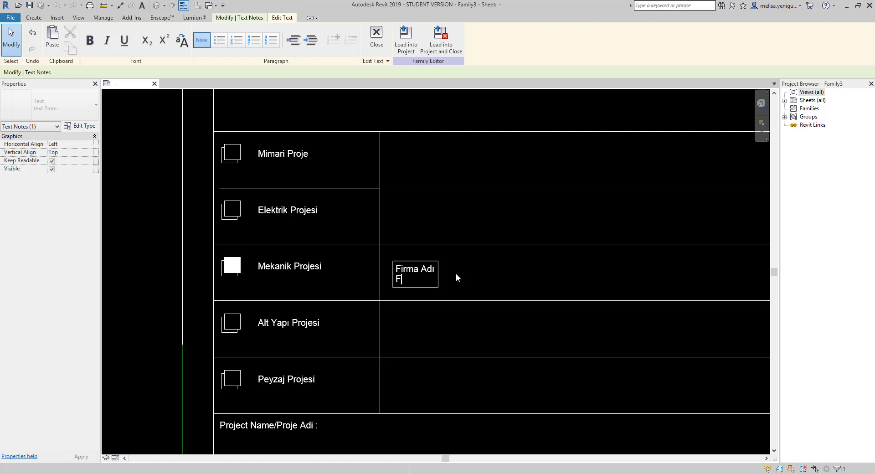
text(irma )
text(Adresi)
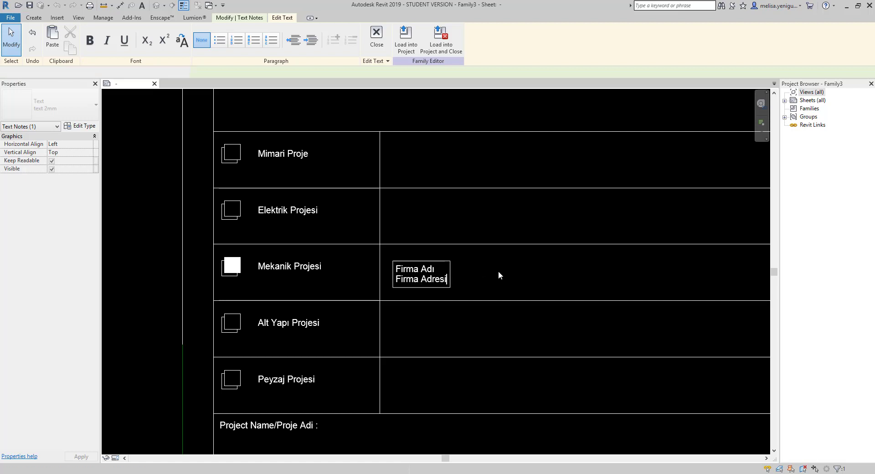
click(498, 272)
- Widen the Firma Adı note's box to the cell's right edge
click(468, 272)
click(449, 277)
drag(477, 273, 560, 240)
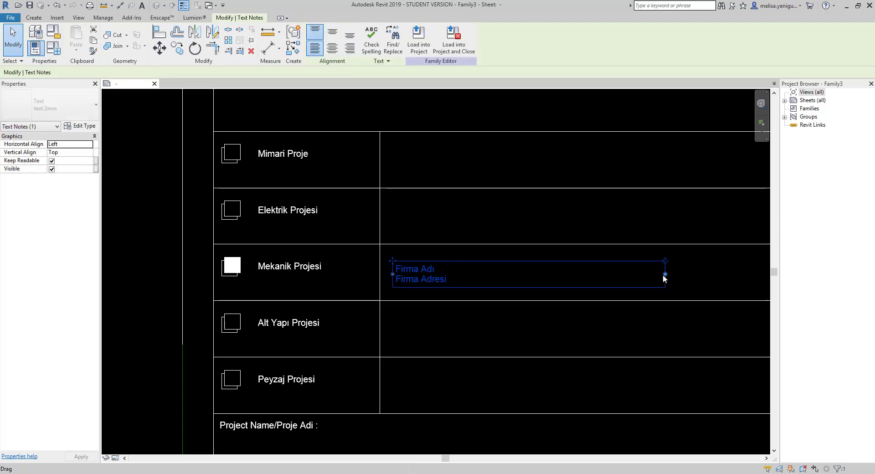
middle_drag(670, 278, 411, 240)
scroll(411, 240, down, 2)
drag(560, 241, 587, 238)
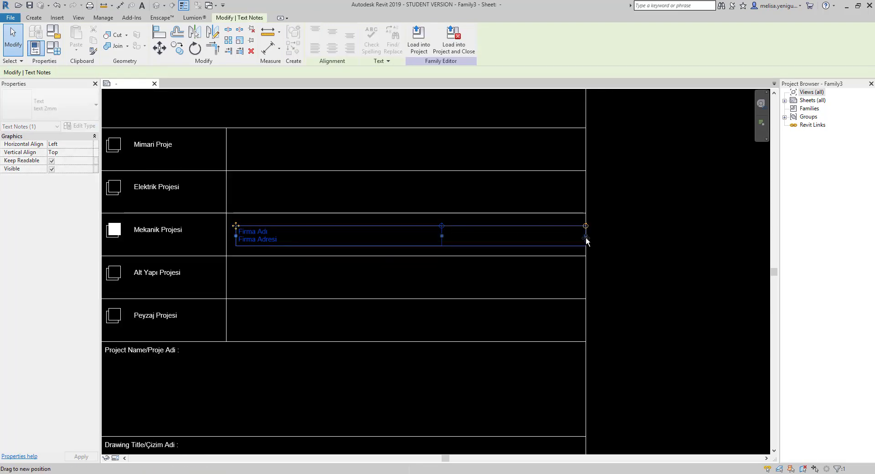
click(616, 297)
scroll(616, 297, down, 2)
middle_drag(407, 279, 466, 254)
click(466, 254)
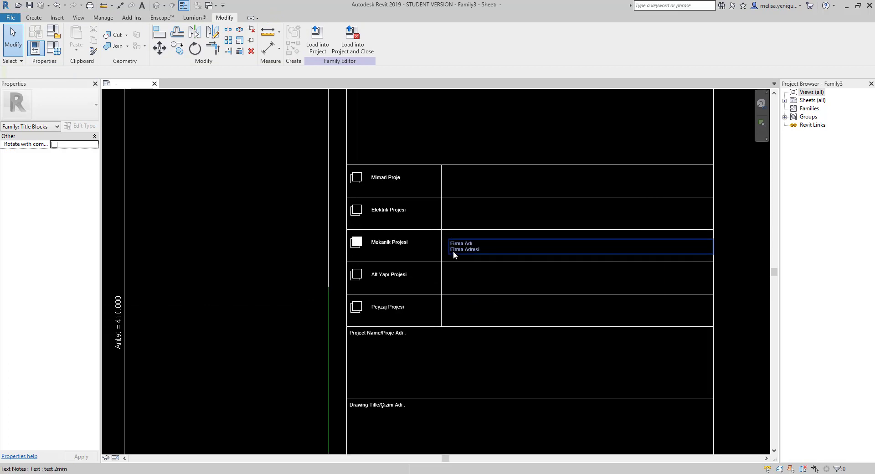
click(462, 226)
scroll(509, 273, down, 2)
scroll(511, 296, down, 2)
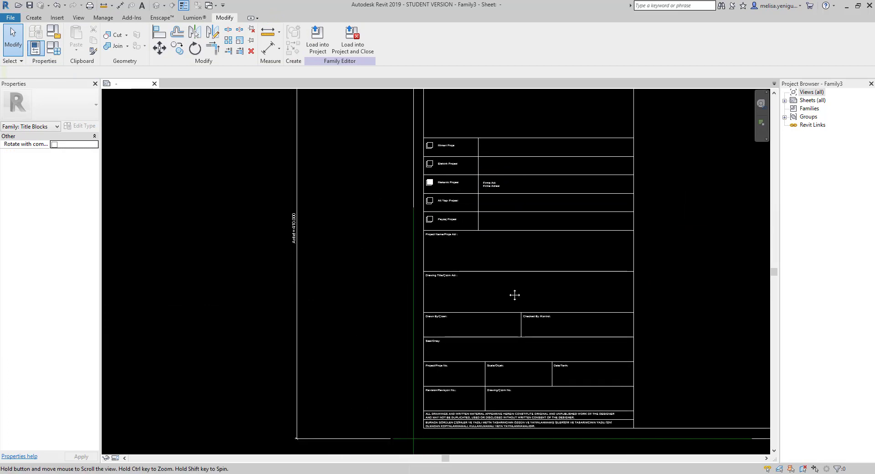
scroll(496, 305, up, 2)
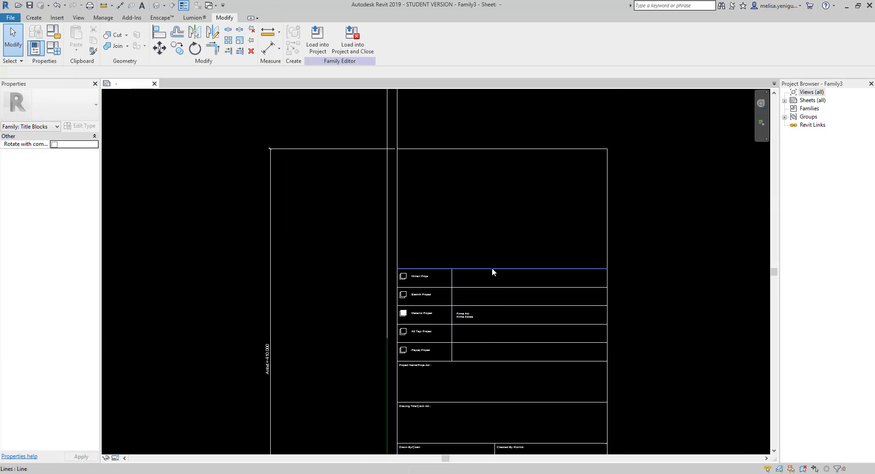
- Copy the table's top border line 47 units upward with CO to create a header row
click(488, 272)
middle_drag(494, 267, 483, 270)
key(c)
key(o)
click(480, 266)
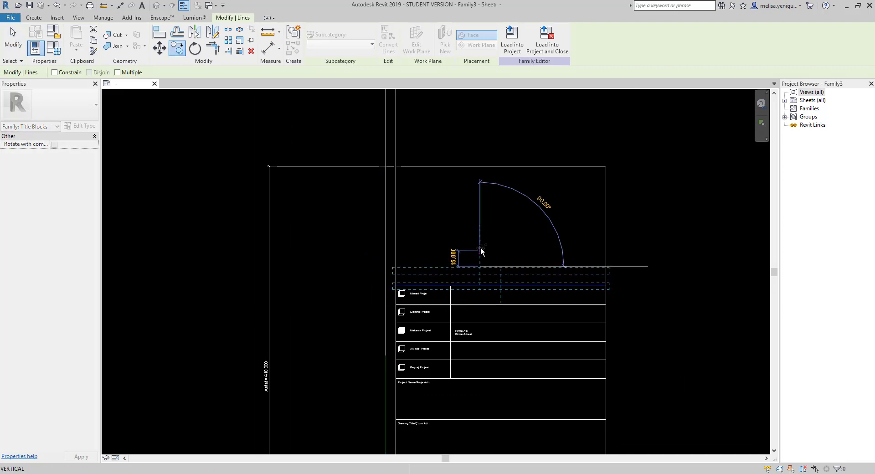
text(47)
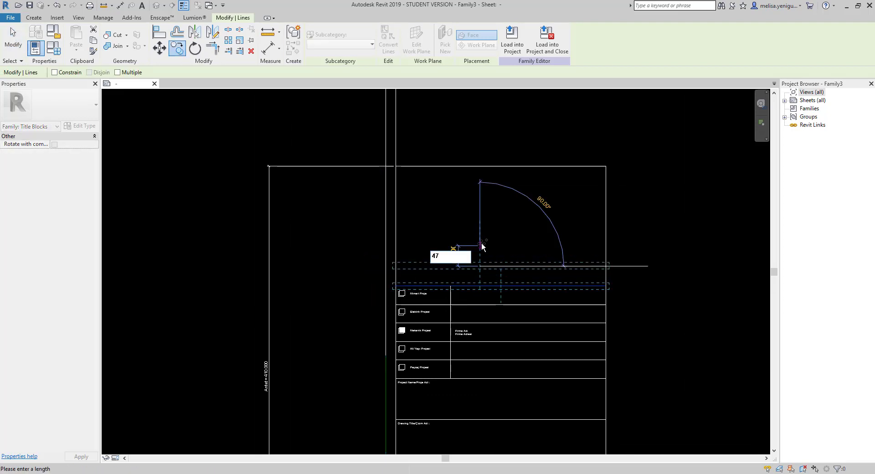
key(Return)
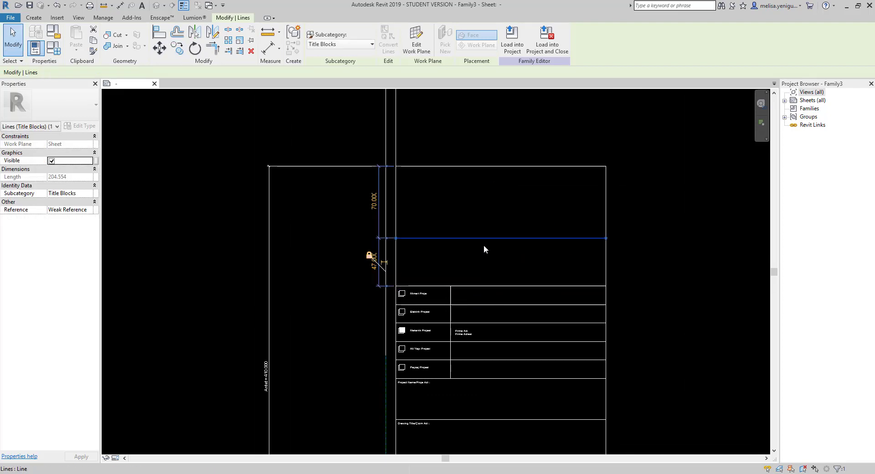
key(Escape)
middle_drag(478, 280, 501, 248)
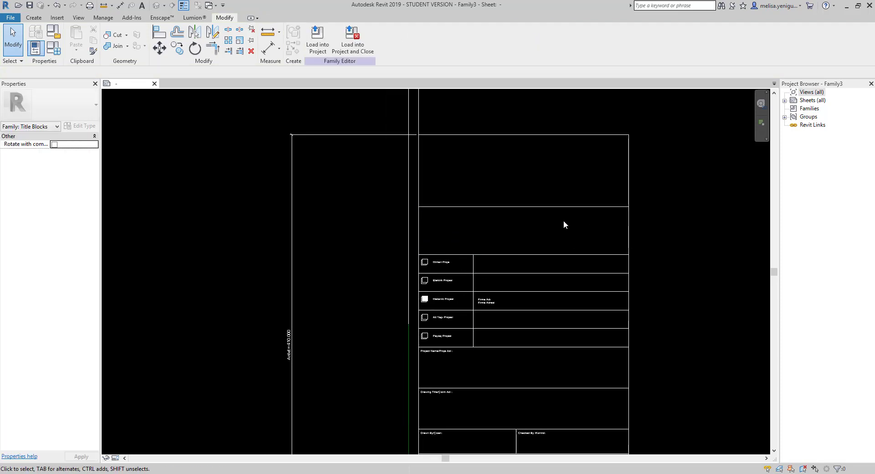
scroll(475, 217, down, 3)
middle_drag(500, 234, 476, 298)
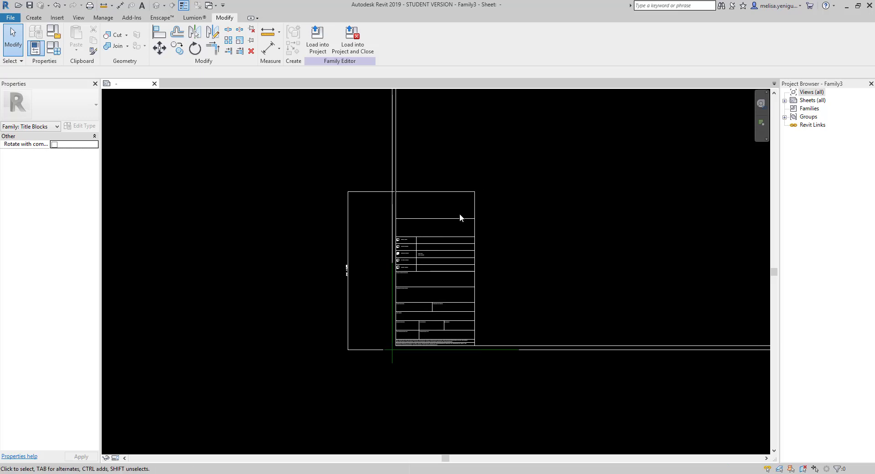
middle_drag(459, 213, 446, 251)
- Pick the logo PNG through Insert > Image so it's ready to place
scroll(456, 248, up, 1)
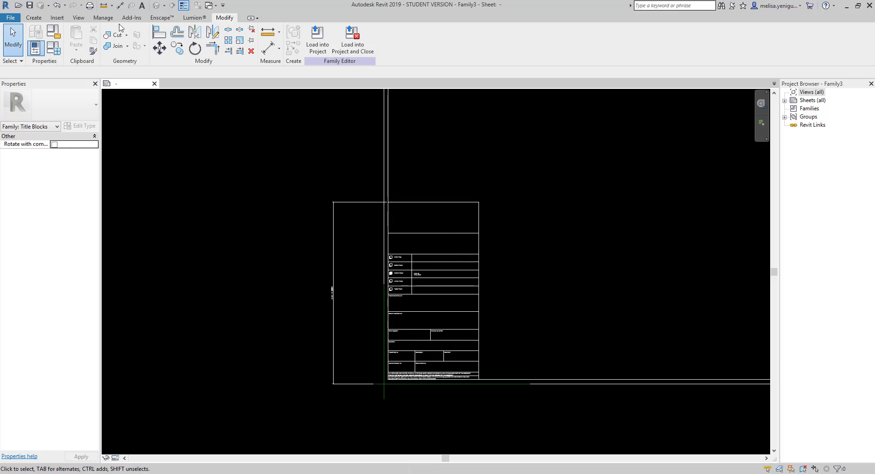
click(132, 17)
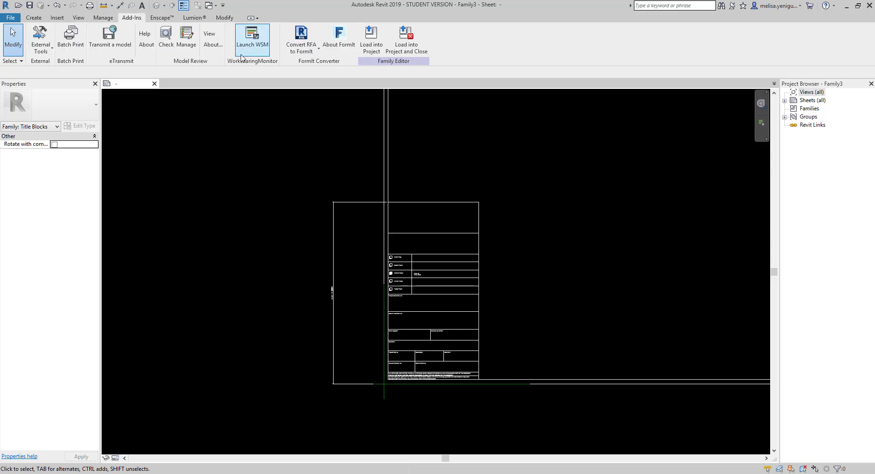
click(57, 17)
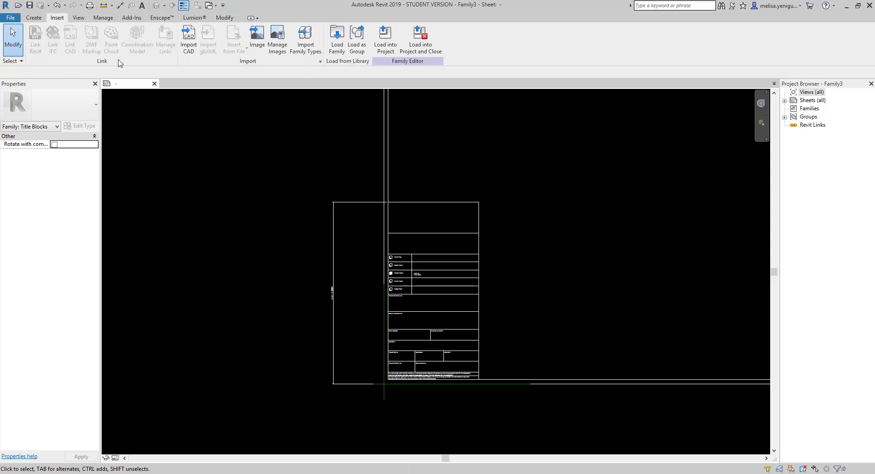
click(257, 39)
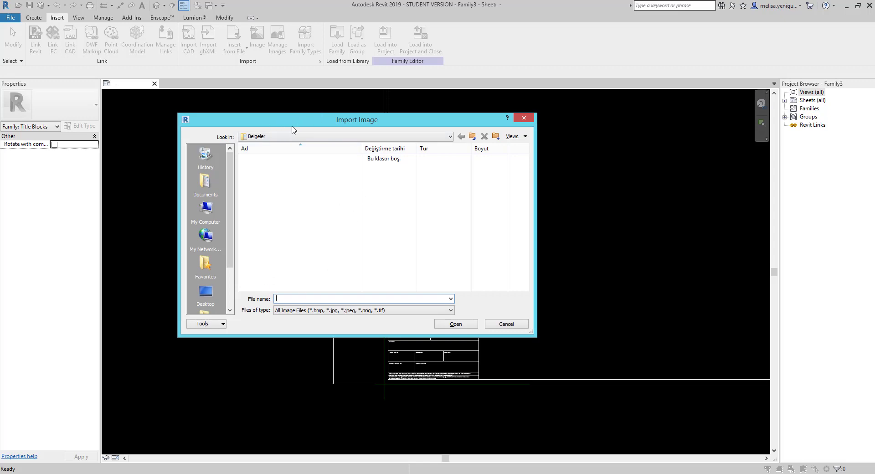
key(Escape)
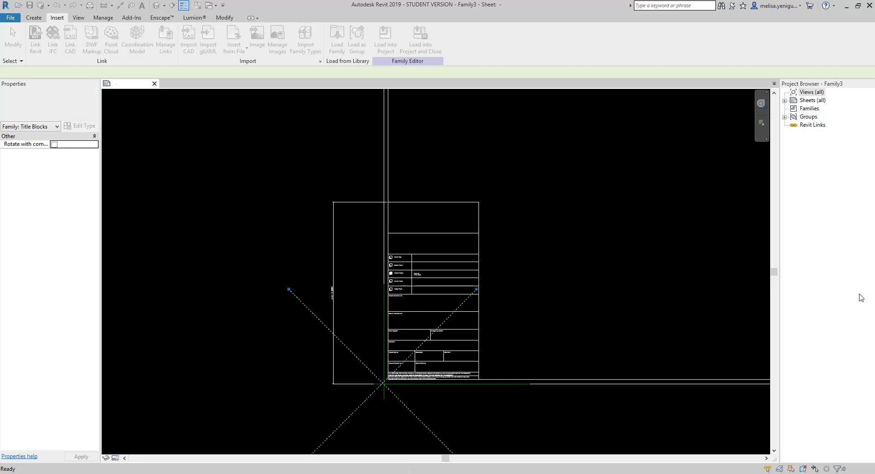
- Place the teal house logo and resize it to about 94 units inside the header row
scroll(476, 308, down, 2)
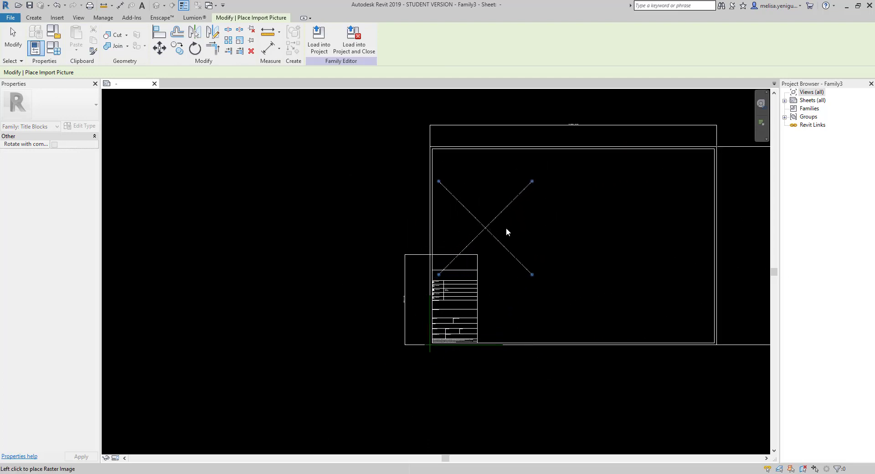
scroll(470, 241, up, 2)
click(468, 245)
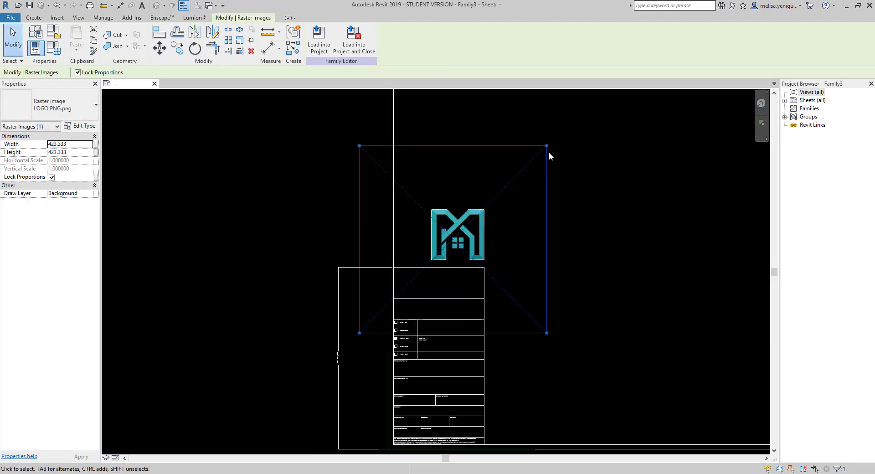
mouse_move(546, 146)
mouse_down()
mouse_move(403, 289)
mouse_move(485, 263)
mouse_move(500, 240)
mouse_up()
scroll(387, 318, up, 3)
scroll(378, 274, up, 2)
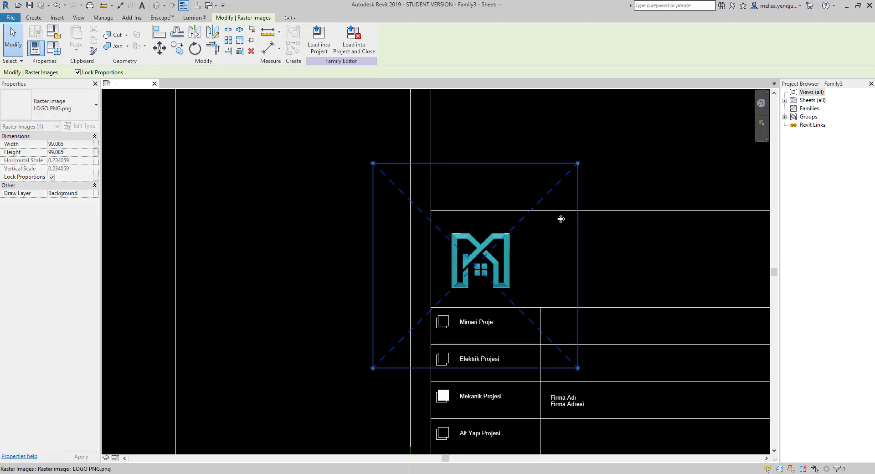
drag(578, 164, 567, 174)
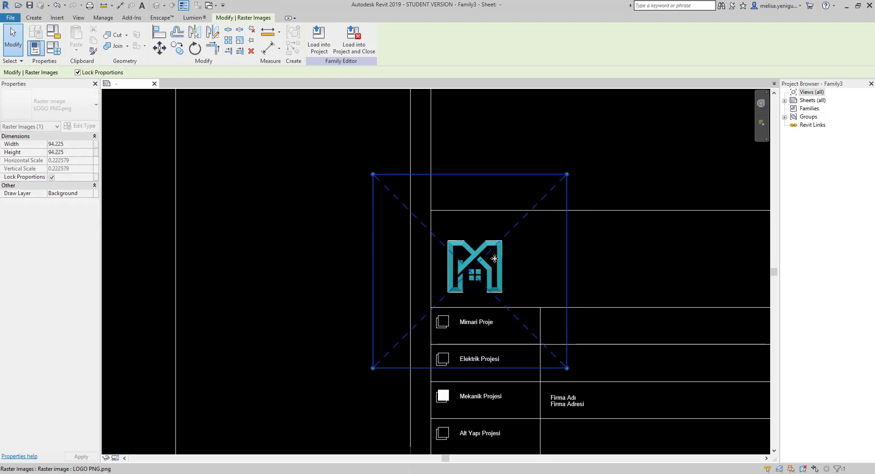
drag(497, 259, 509, 253)
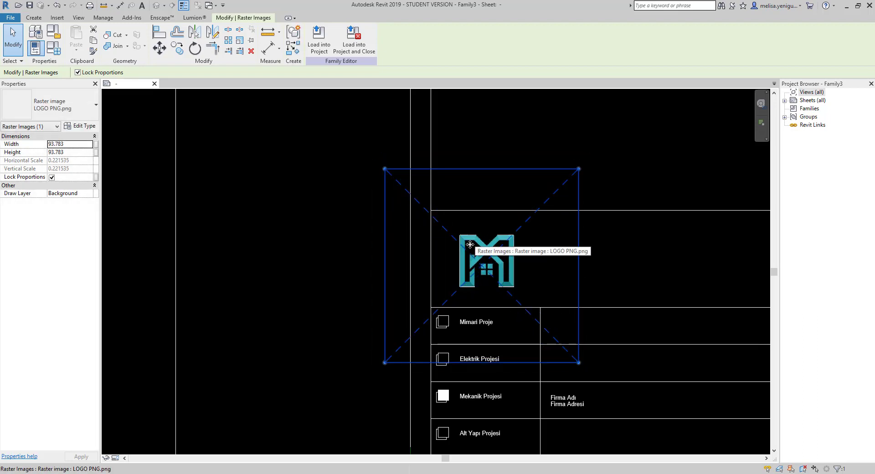
click(434, 278)
scroll(447, 282, down, 2)
middle_drag(556, 332, 488, 322)
- Copy the Firma Adı / Firma Adresi note 70 units up, beside the house logo
click(488, 321)
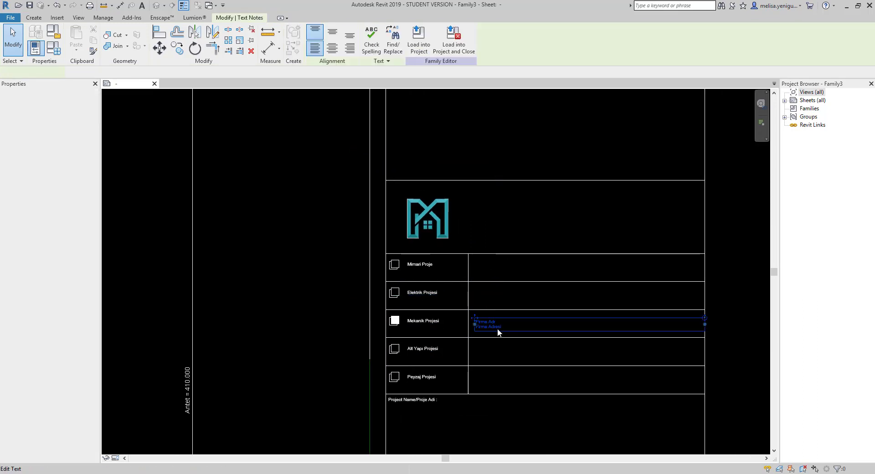
key(c)
key(o)
click(494, 324)
click(491, 221)
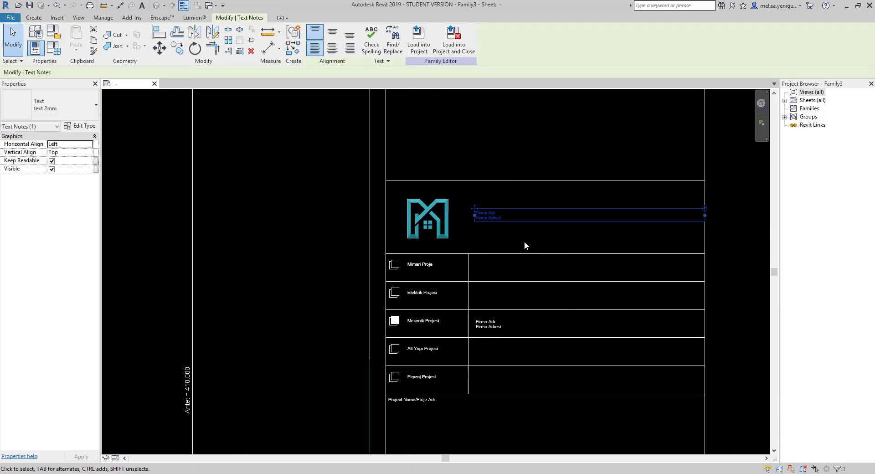
scroll(480, 217, down, 2)
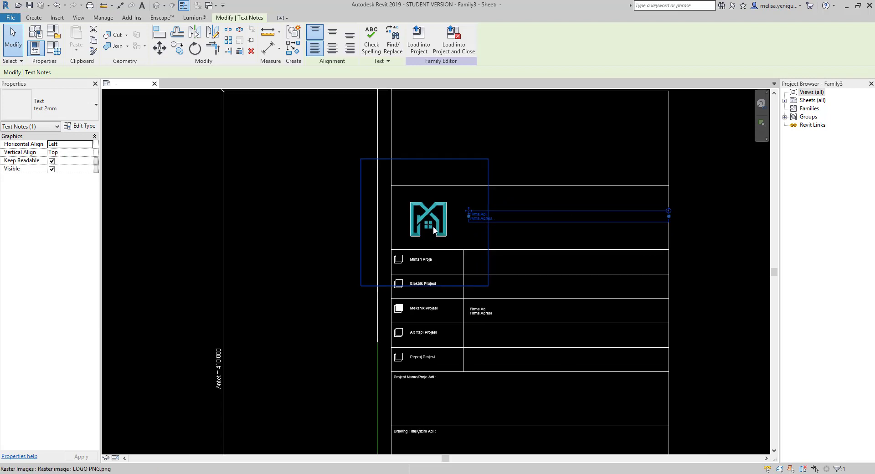
key(Escape)
scroll(480, 258, up, 1)
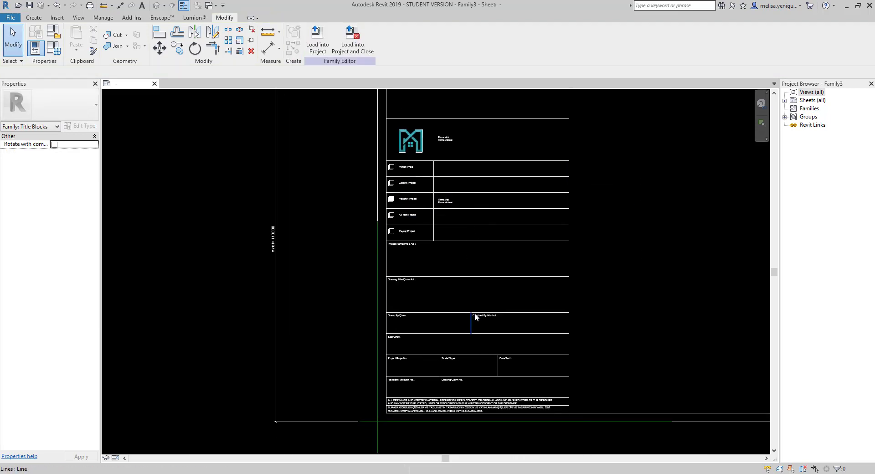
scroll(474, 312, down, 1)
mouse_move(486, 285)
middle_down()
mouse_move(424, 279)
mouse_move(430, 312)
middle_up()
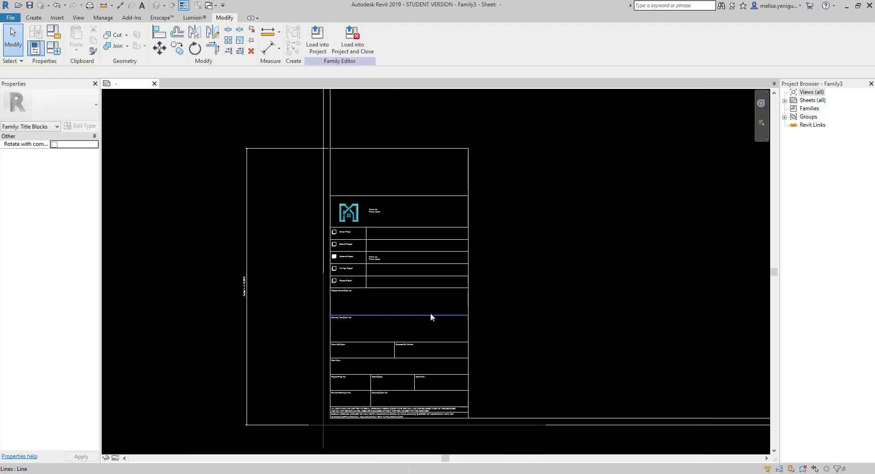
scroll(441, 308, down, 1)
scroll(432, 332, down, 1)
scroll(448, 327, down, 1)
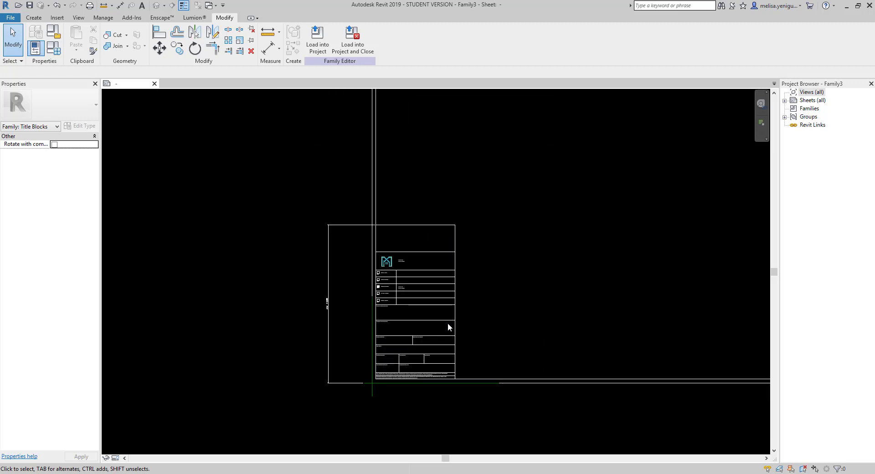
mouse_move(471, 240)
middle_down()
mouse_move(337, 322)
mouse_move(361, 329)
middle_up()
scroll(396, 298, down, 1)
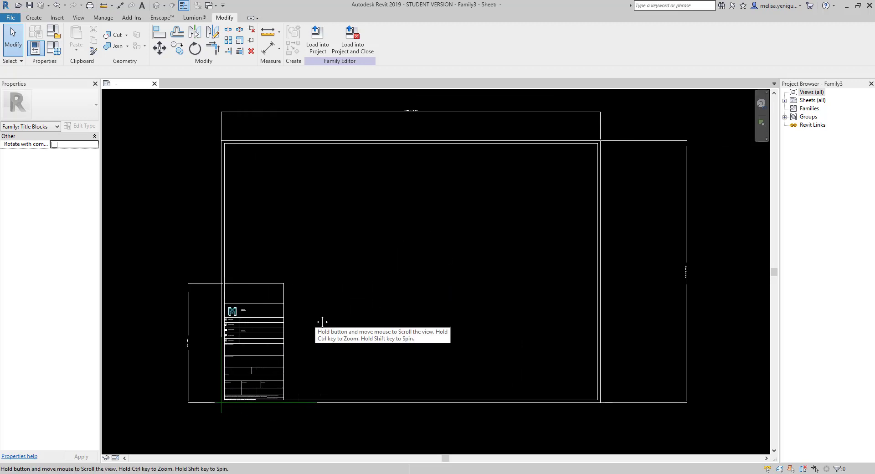